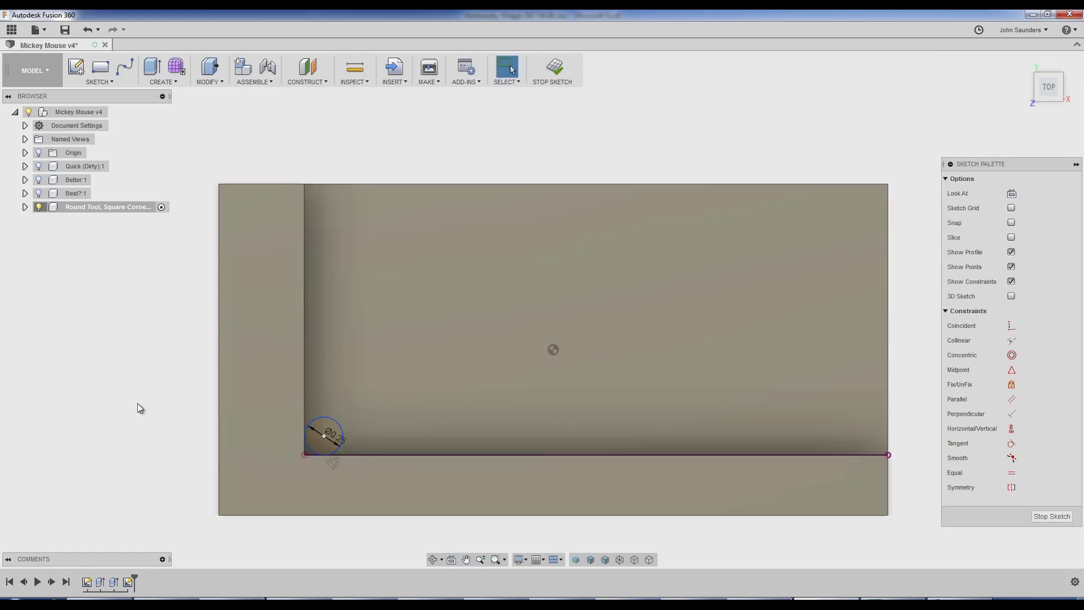
Drag the corner circle to the right, then undo back to the Quick (Dirty) component
scroll(307, 455, up, 3)
scroll(311, 444, up, 1)
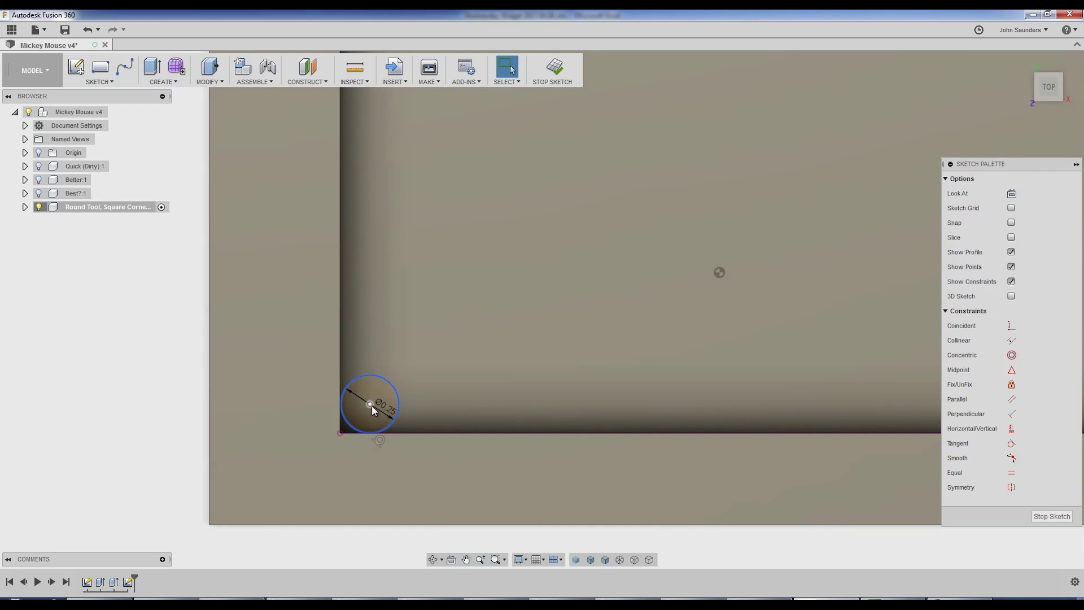
mouse_move(372, 403)
mouse_down()
mouse_move(527, 411)
mouse_move(284, 401)
mouse_up()
scroll(541, 411, up, 2)
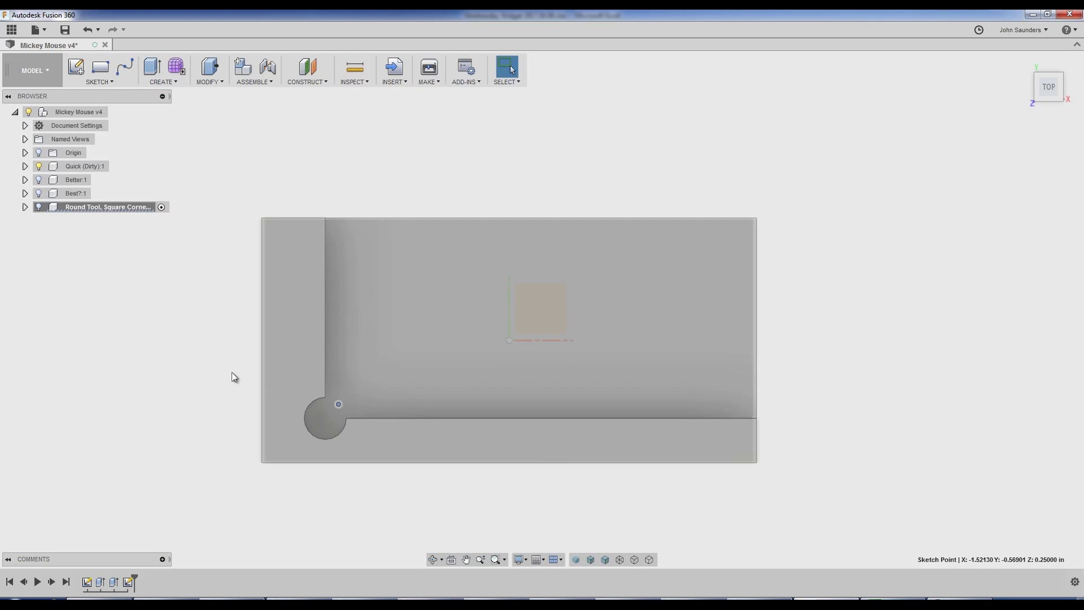
key(ctrl+z)
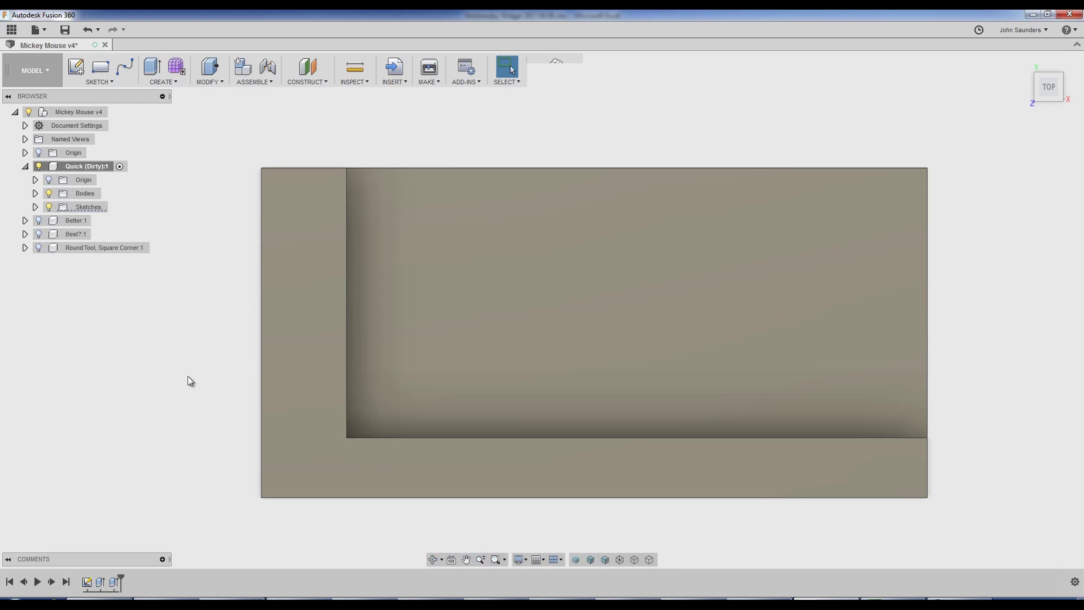
Sketch a 0.375 in circle on the plate face, centred on the pocket's lower-left corner
key(c)
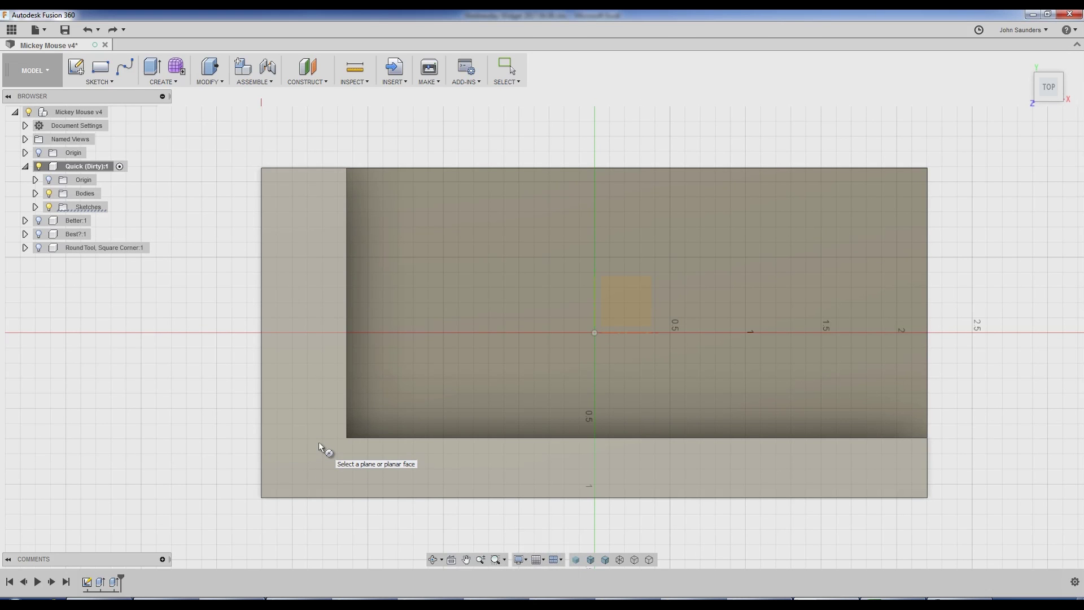
click(319, 442)
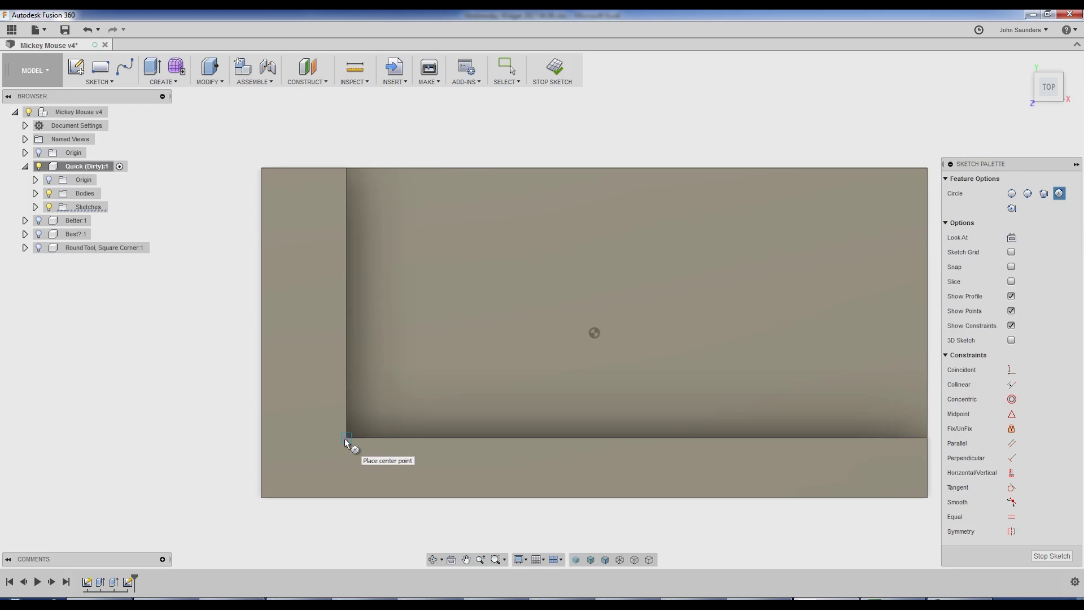
click(346, 439)
key(Delete)
text(.375)
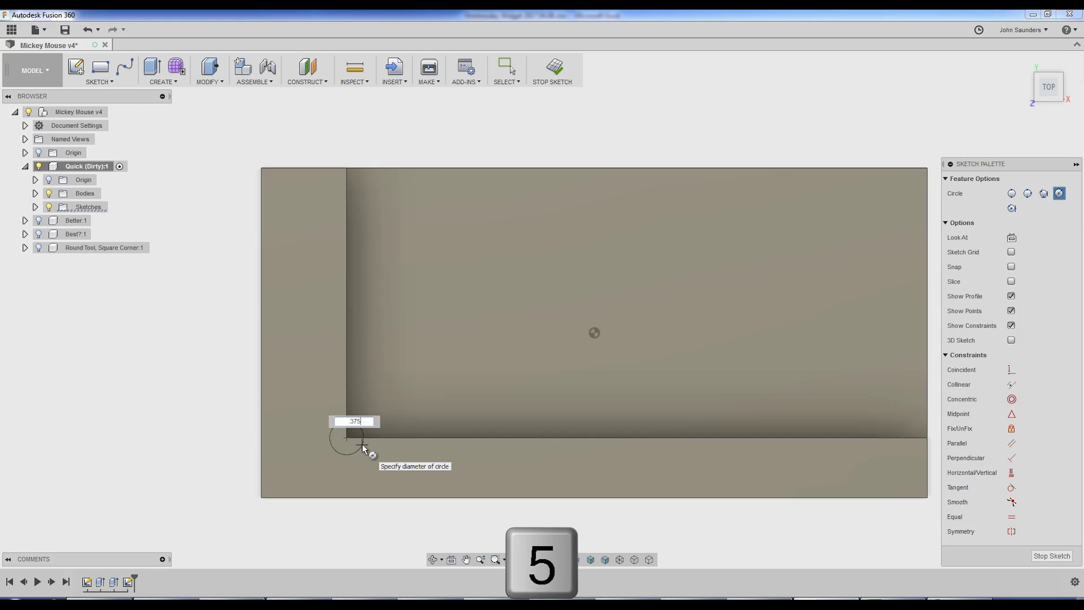
key(Return)
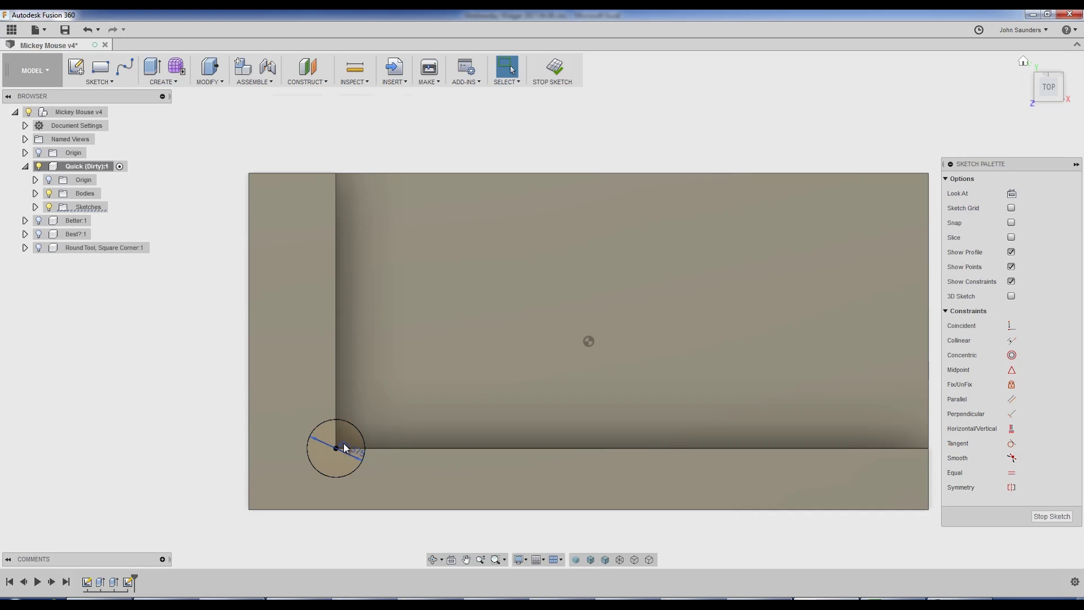
scroll(332, 444, up, 1)
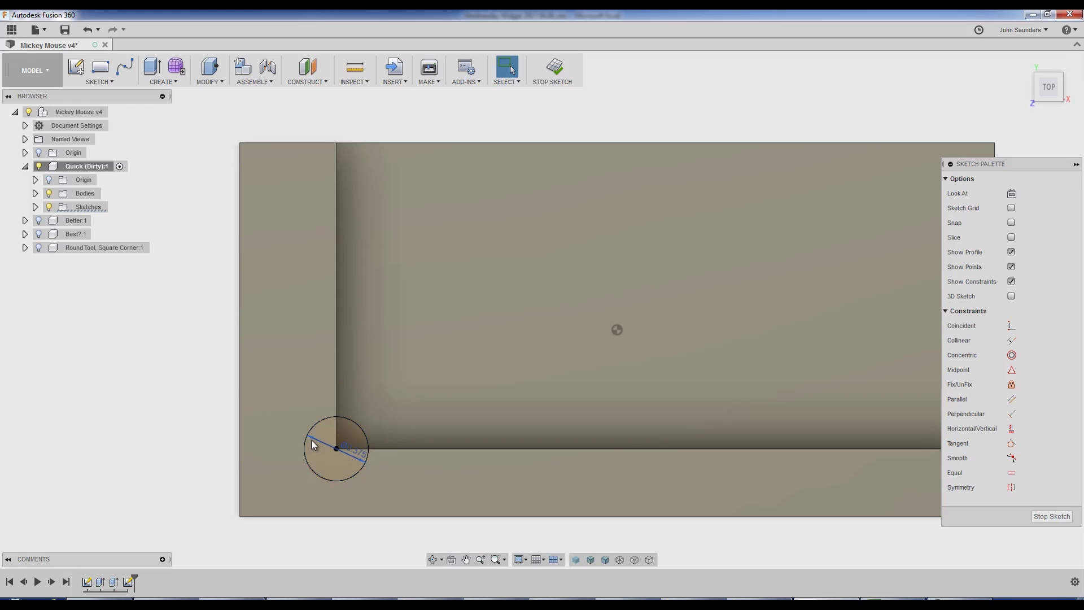
shift+middle_drag(340, 454, 331, 473)
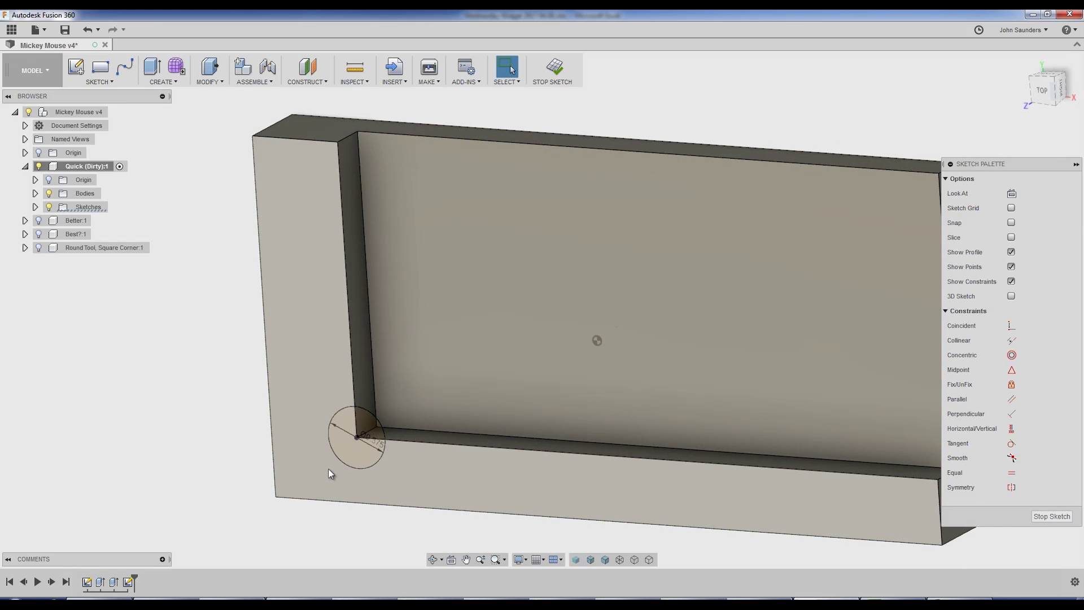
Cut-extrude the corner circle with Extent To Object, ending at the pocket floor
key(e)
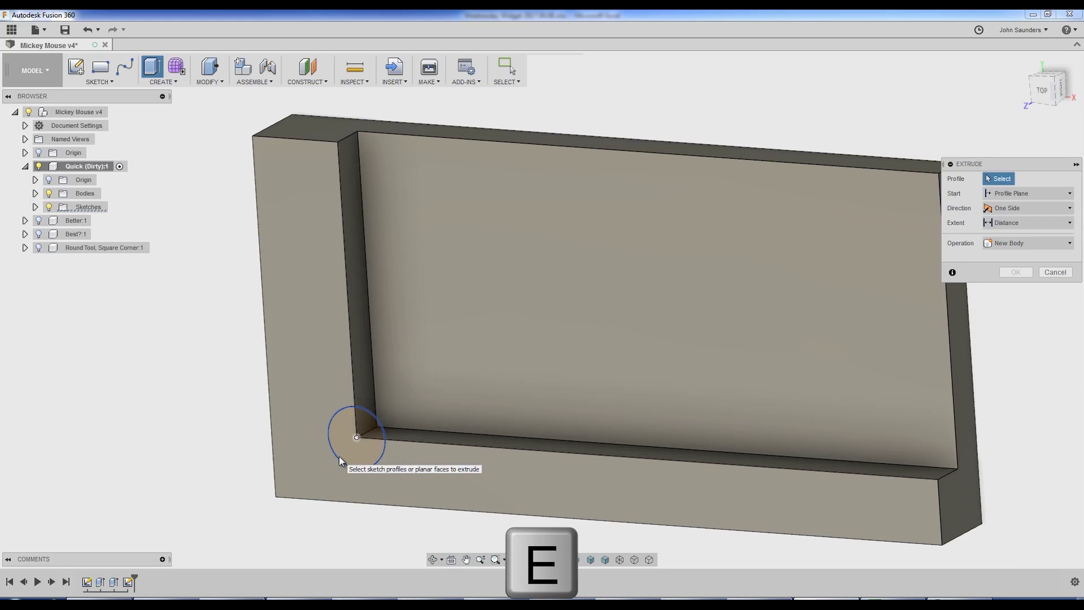
click(340, 446)
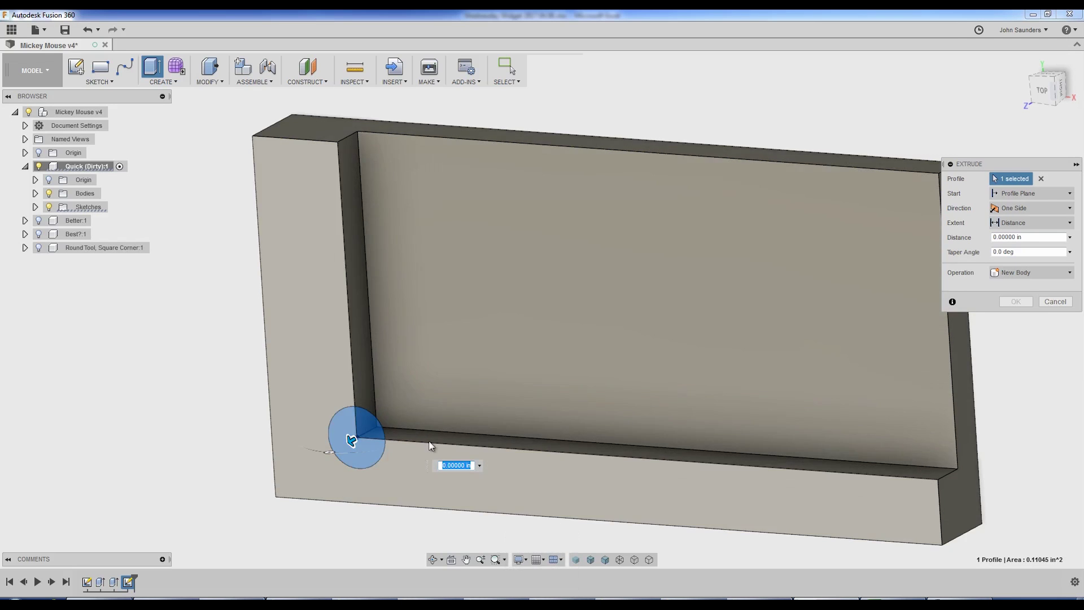
shift+middle_drag(686, 380, 632, 367)
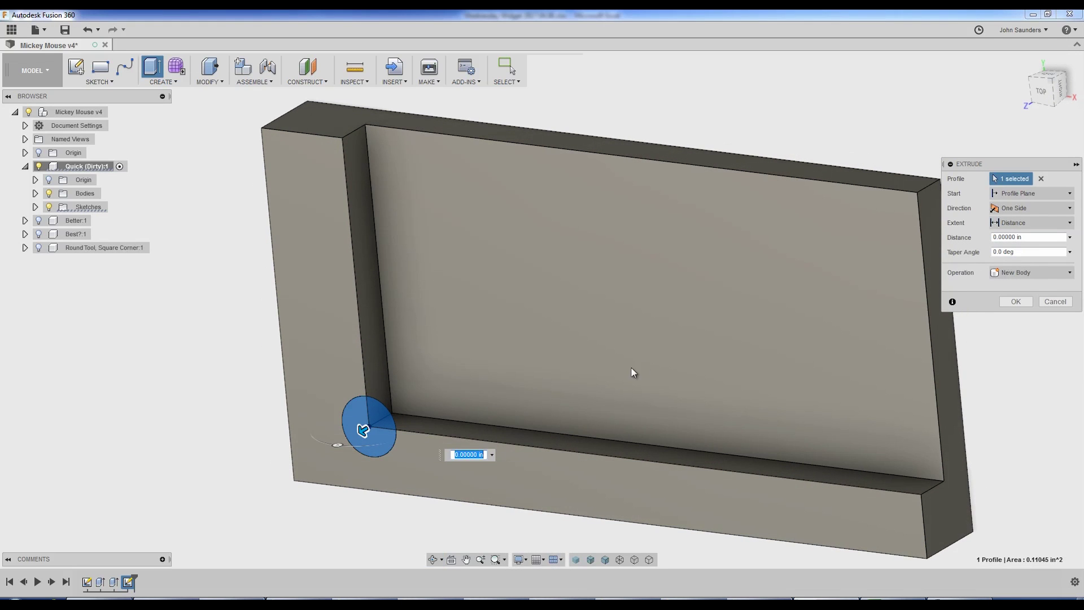
drag(964, 164, 937, 137)
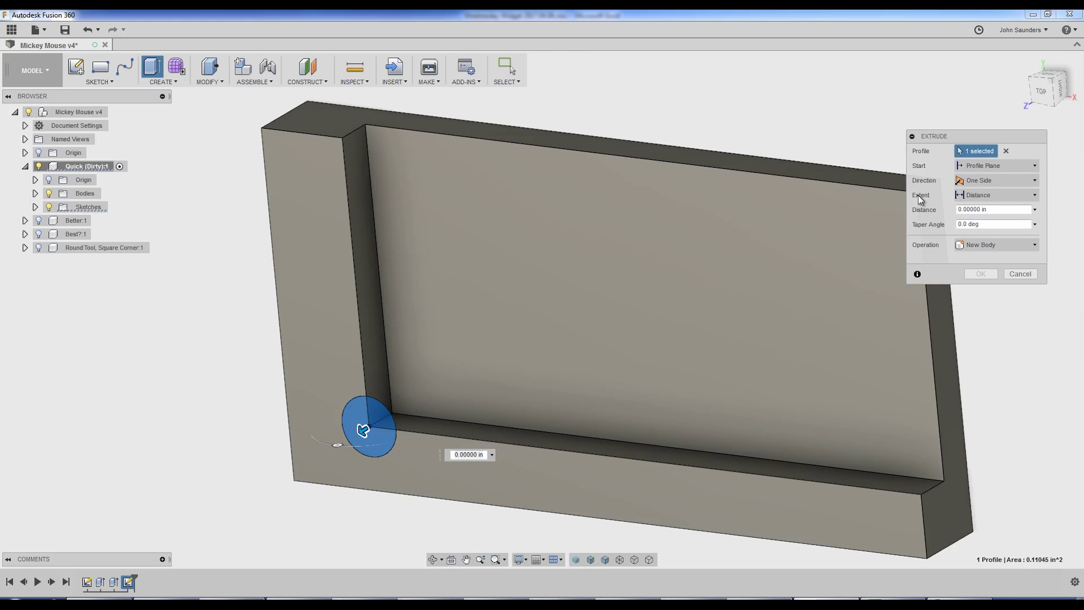
click(1020, 196)
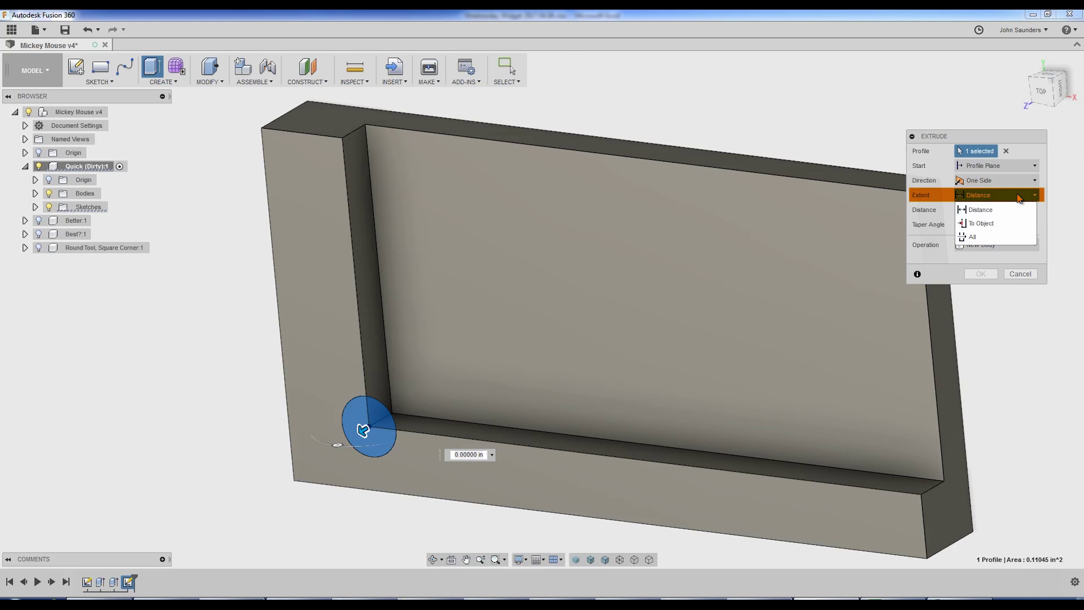
click(992, 224)
shift+middle_drag(576, 382, 469, 387)
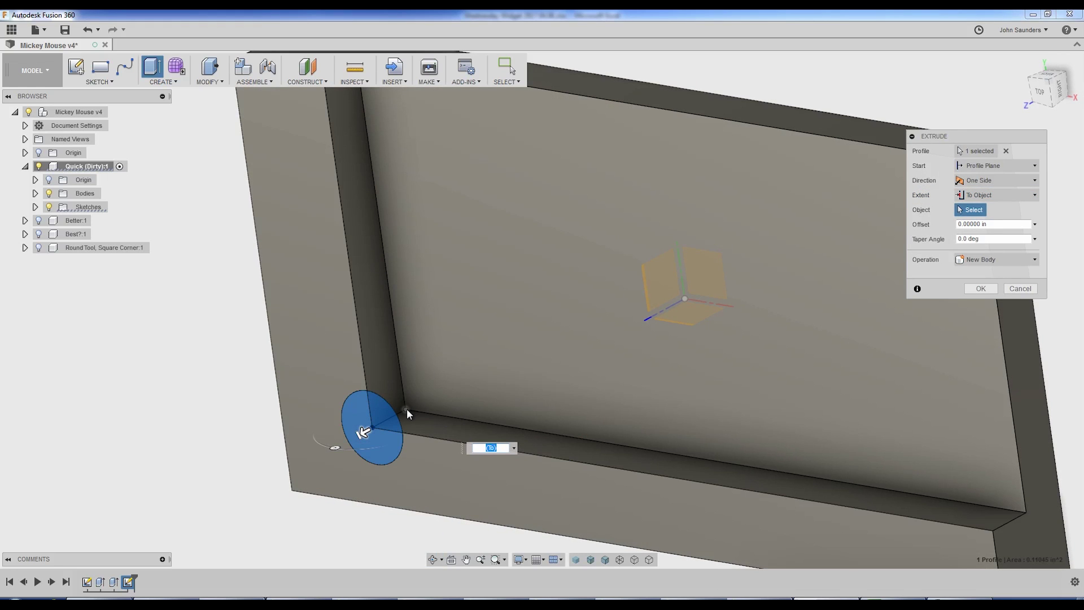
click(406, 408)
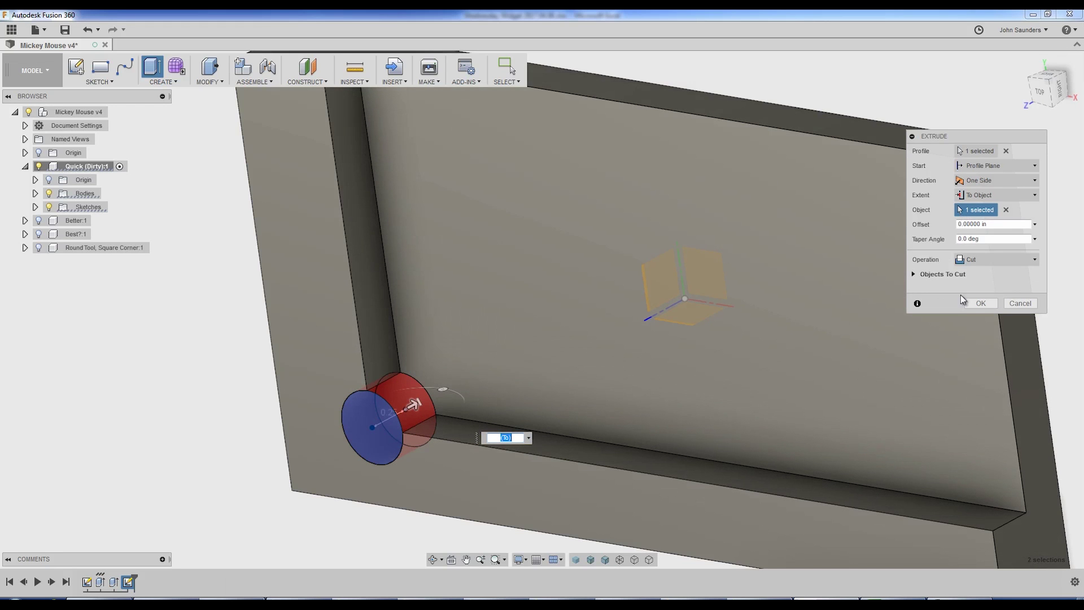
click(981, 304)
View the plate from the top, then orbit to show the depth of the corner cut
shift+middle_drag(291, 319, 511, 70)
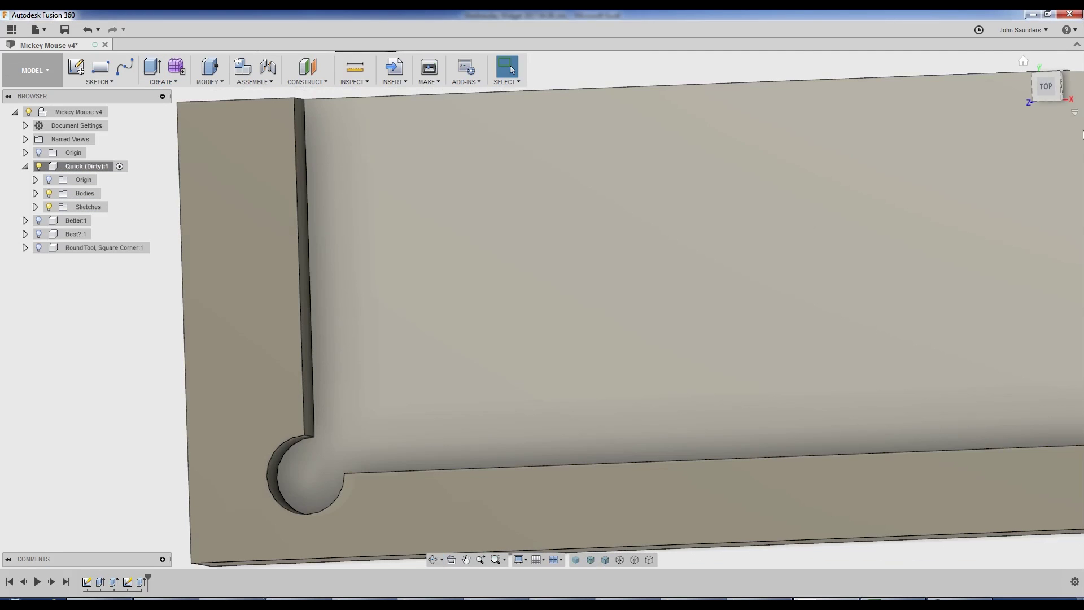
click(1045, 86)
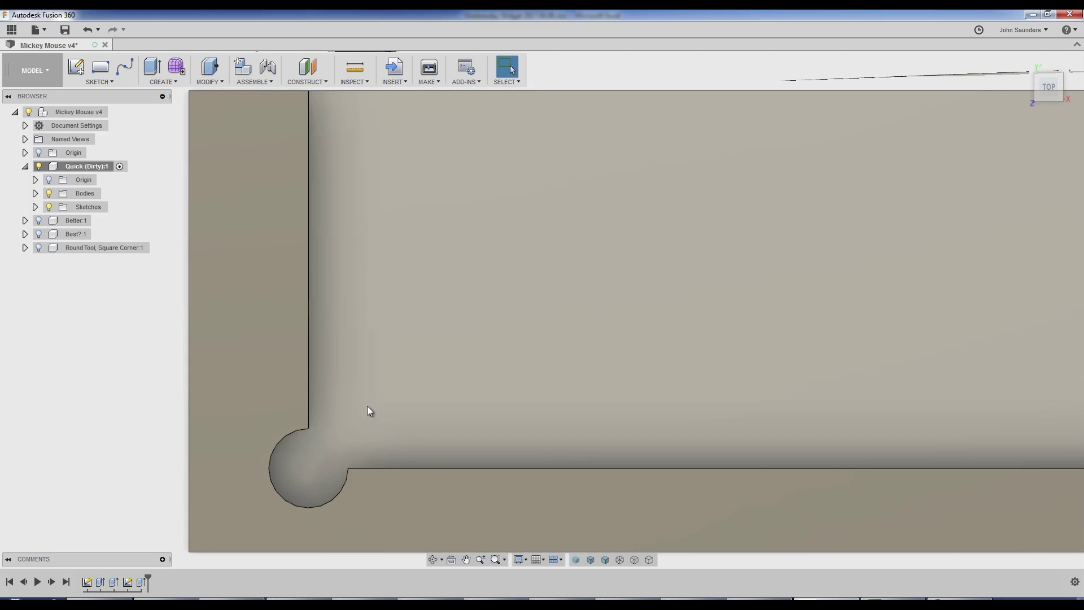
scroll(355, 419, down, 2)
shift+middle_drag(408, 392, 330, 405)
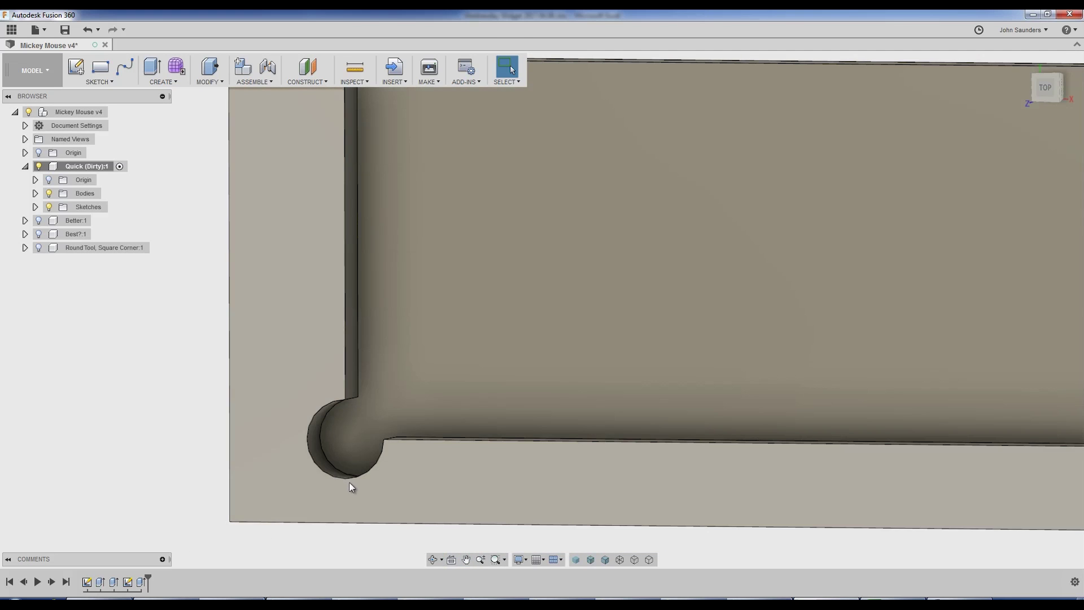
Measure between the relief's two corner vertices, giving 0.26517 in
key(i)
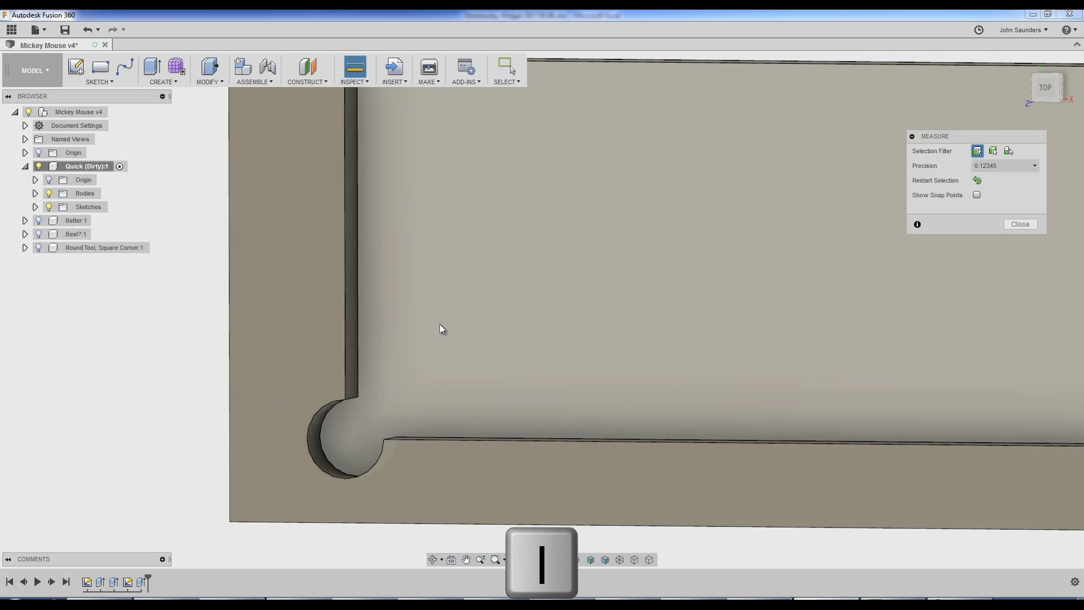
shift+middle_drag(364, 402, 418, 446)
click(374, 408)
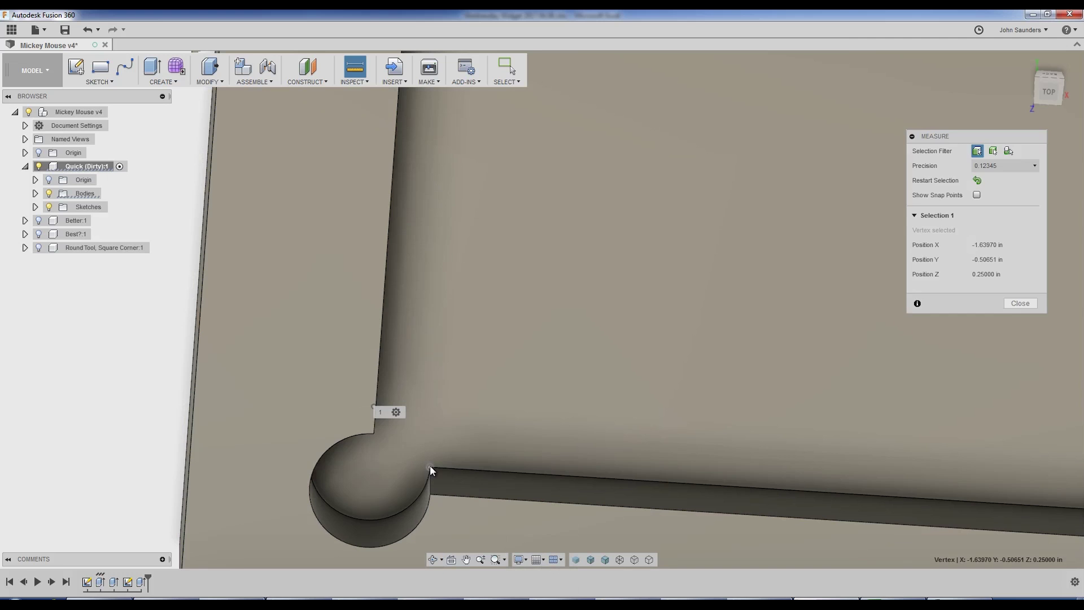
click(429, 466)
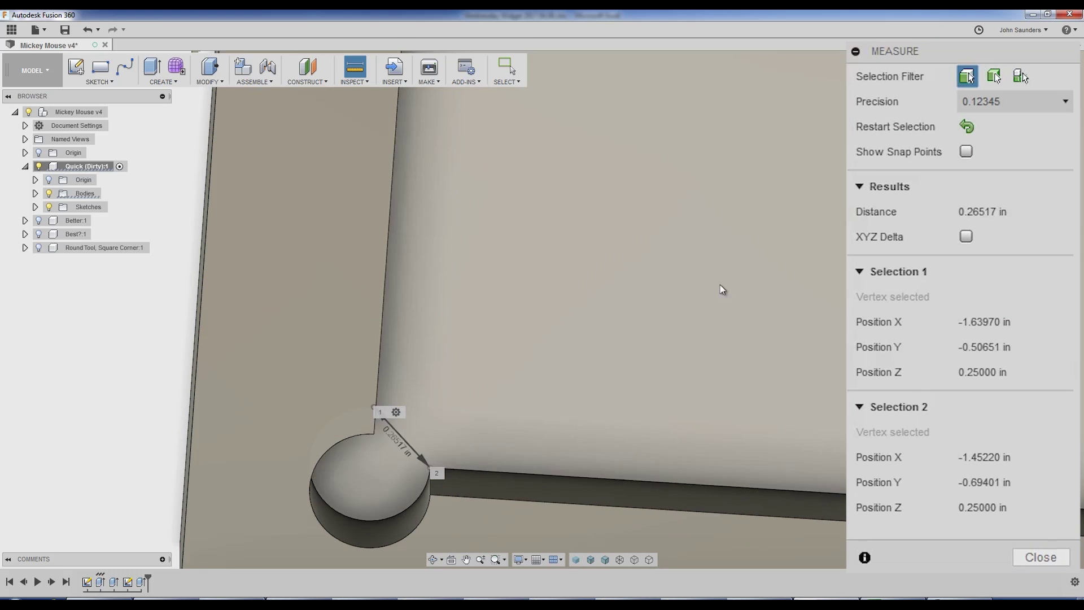
shift+middle_drag(721, 288, 378, 435)
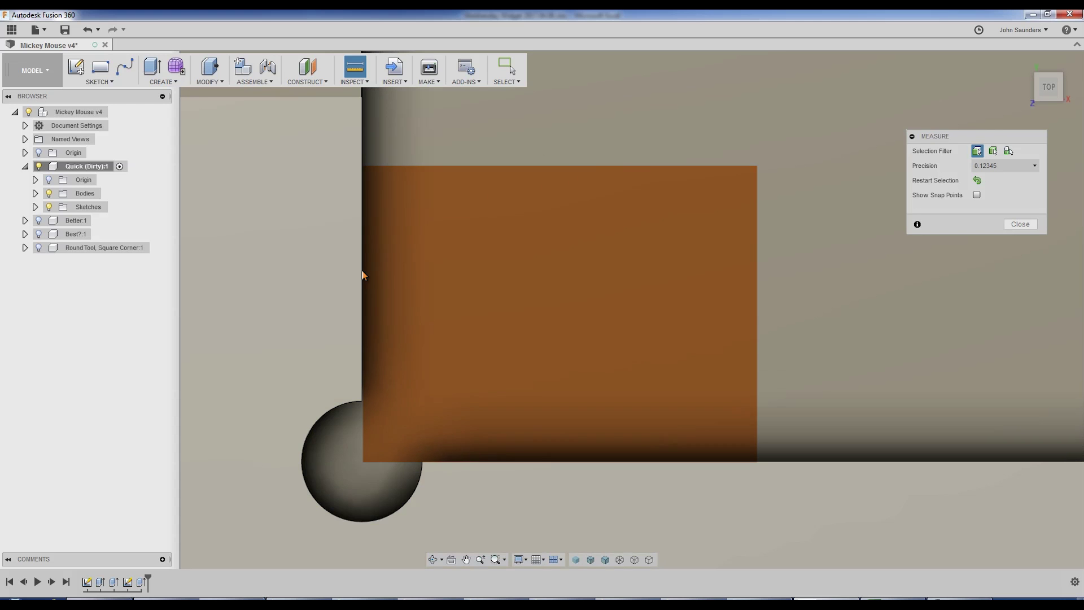
shift+middle_drag(361, 274, 566, 419)
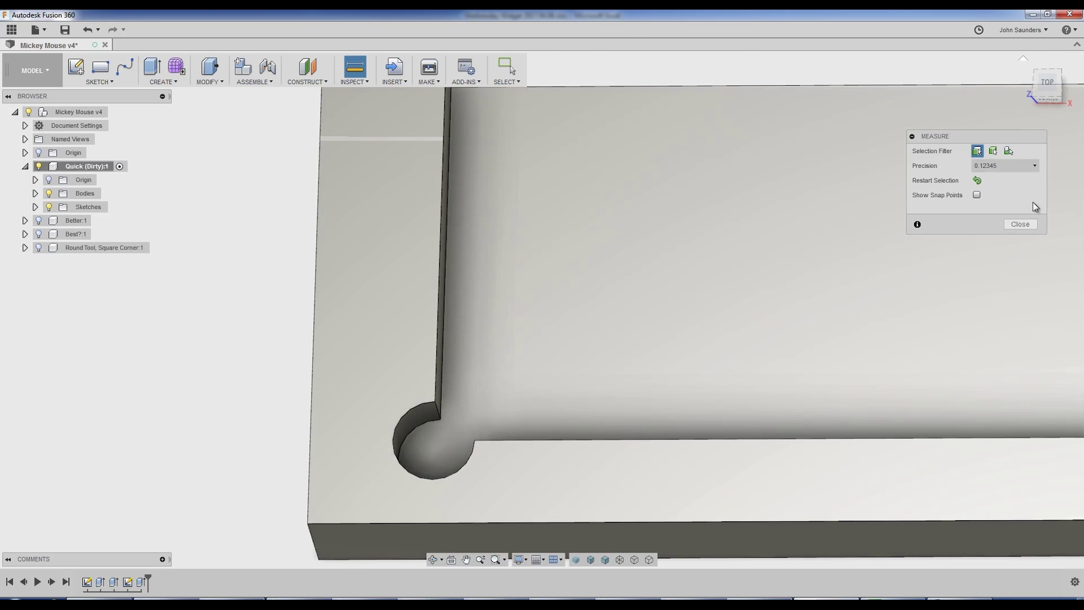
Close the measurement, view from the top, and delete the corner relief features
key(Escape)
click(1046, 83)
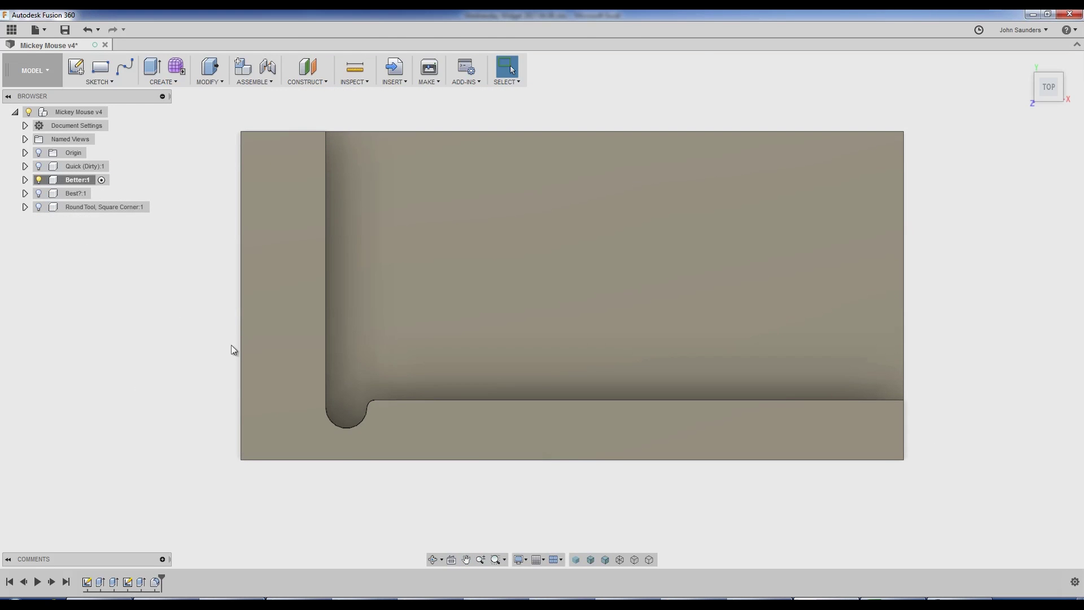
shift+middle_drag(400, 436, 314, 395)
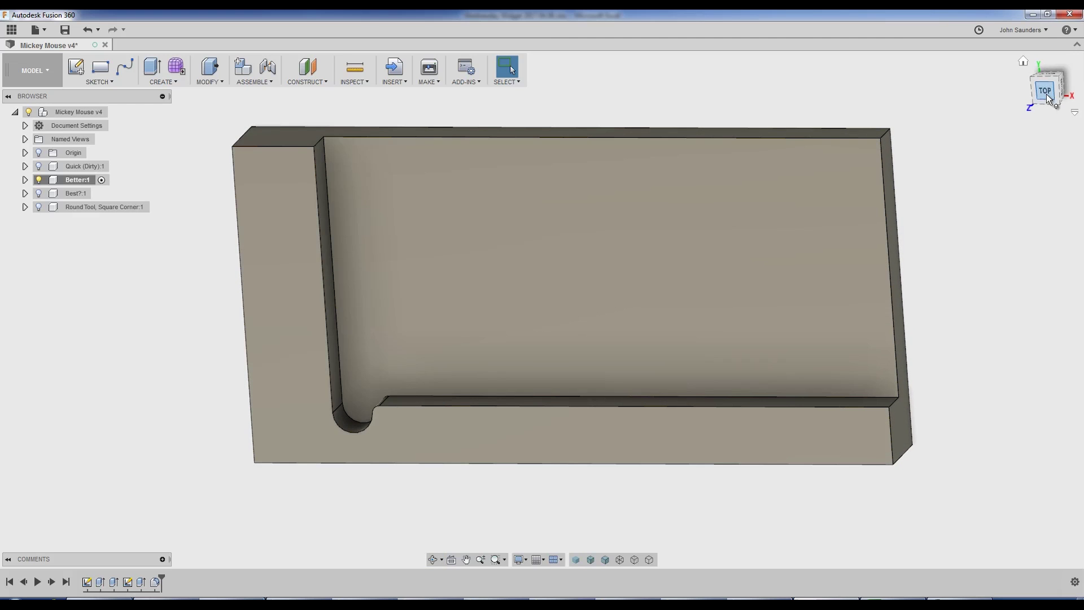
key(Delete)
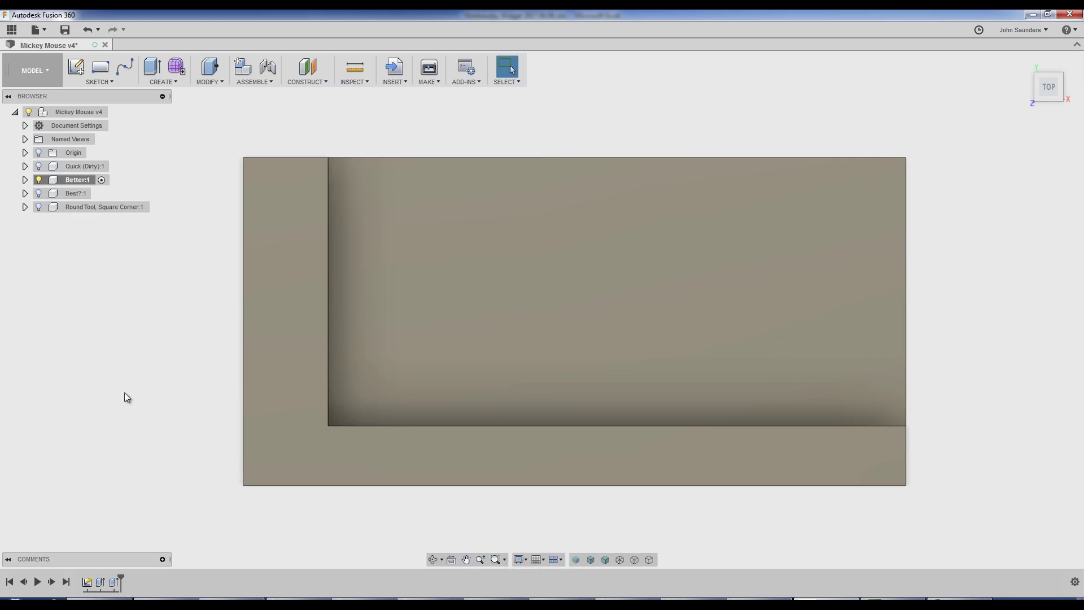
Sketch a short line on the plate face running straight down from the pocket corner
key(l)
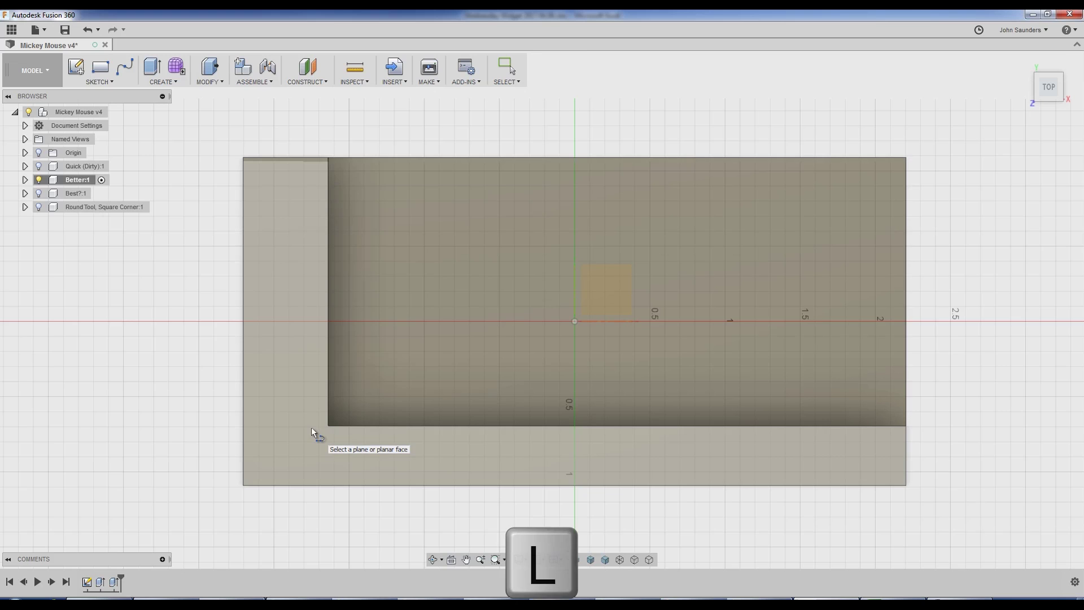
click(311, 426)
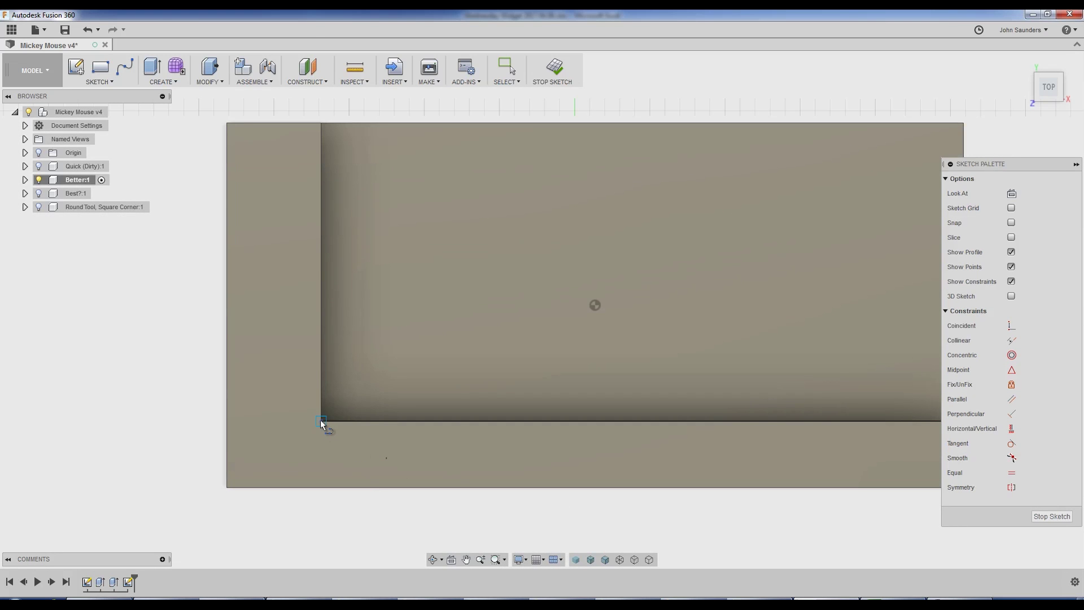
click(320, 421)
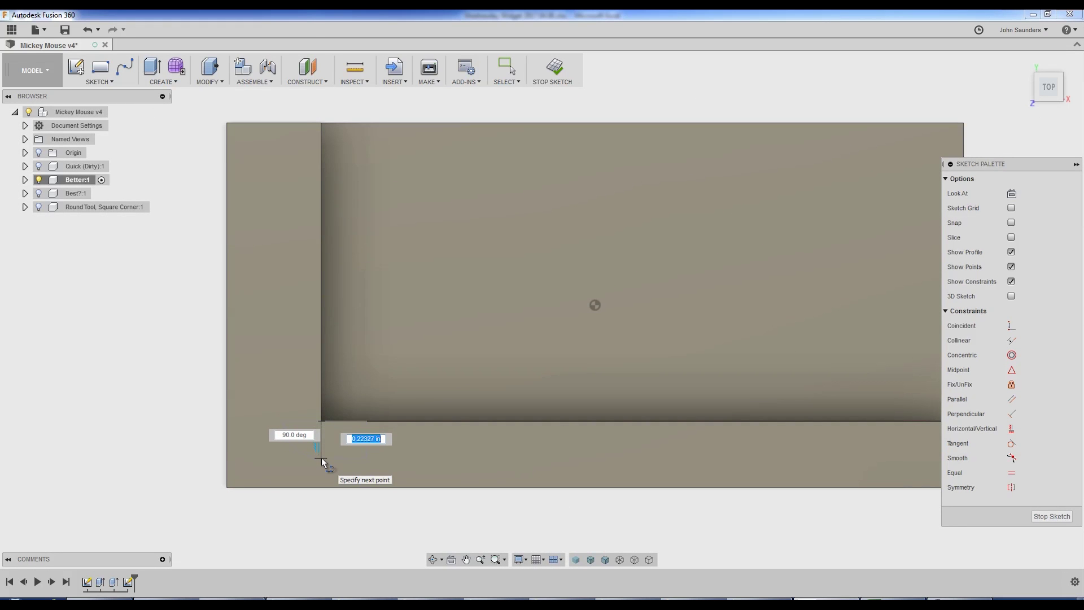
click(321, 460)
scroll(330, 457, up, 2)
key(Escape)
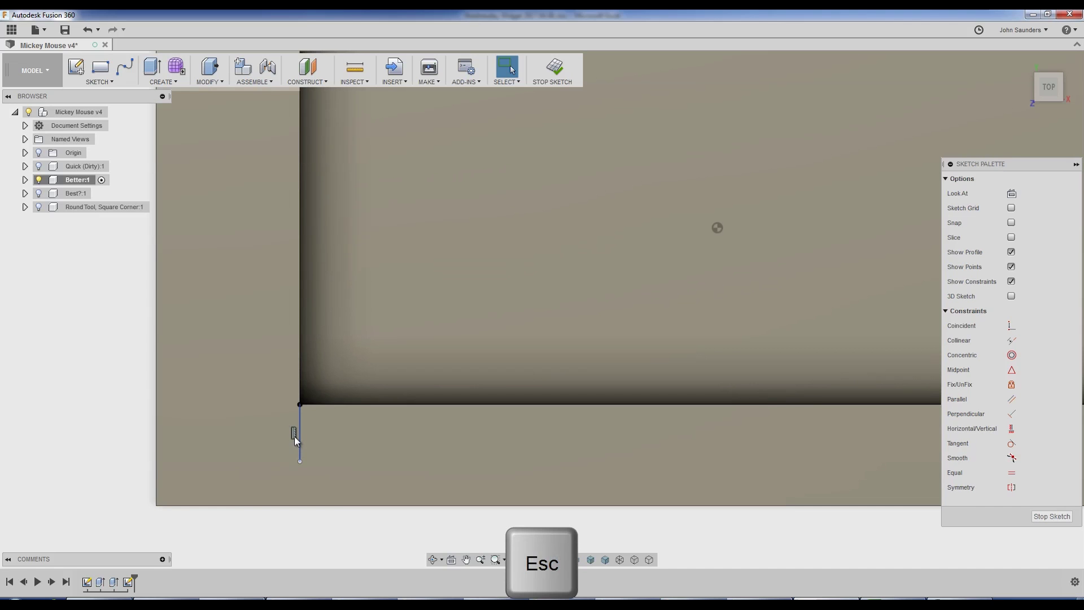
Float the Sketch Palette and try the Horizontal/Vertical constraint on the line's endpoint
click(293, 434)
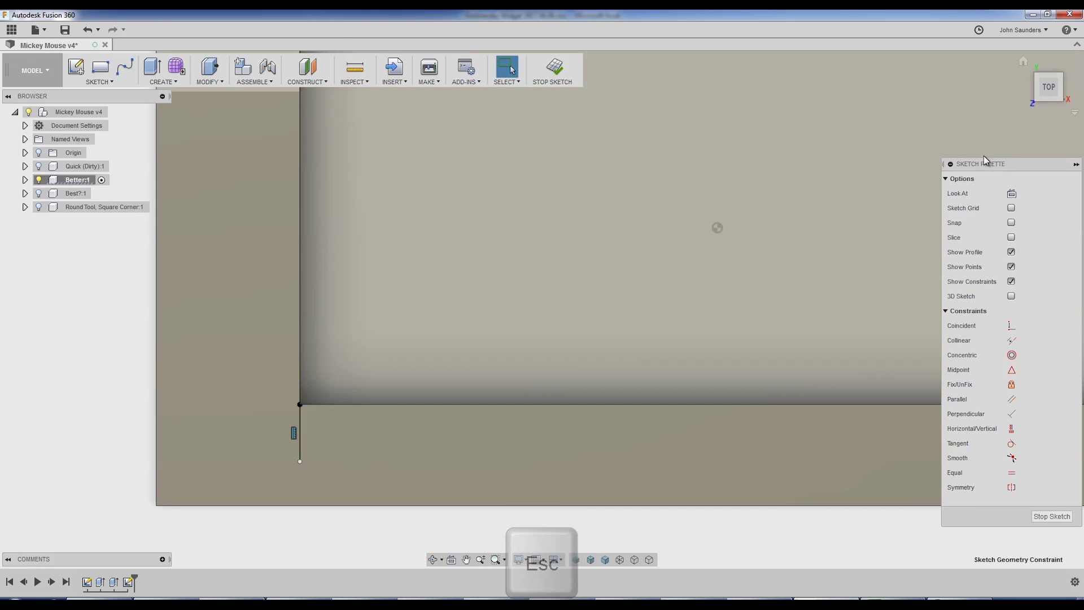
drag(992, 164, 900, 141)
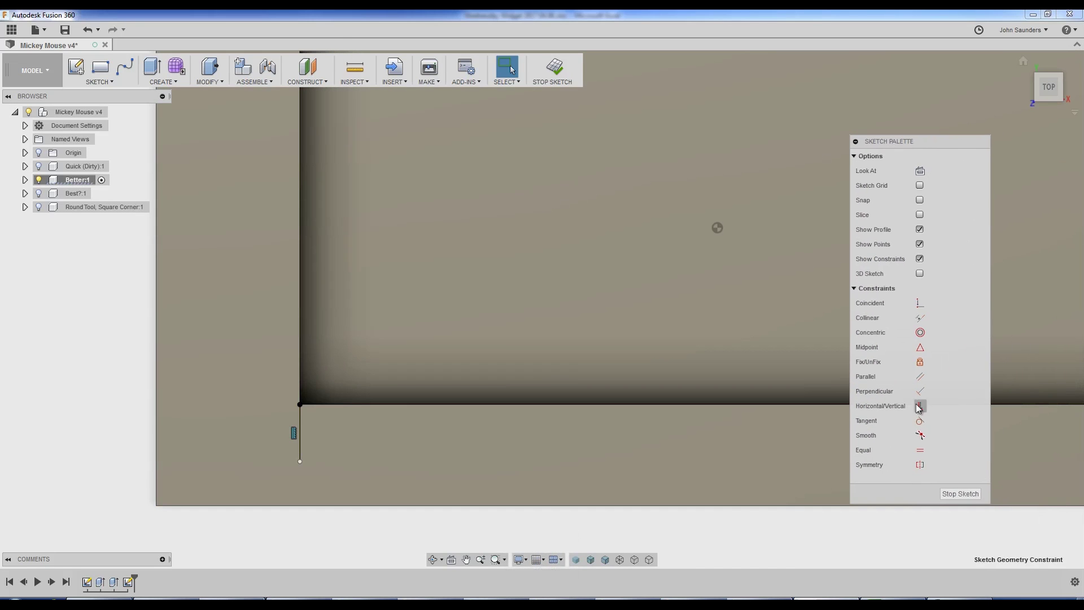
click(872, 407)
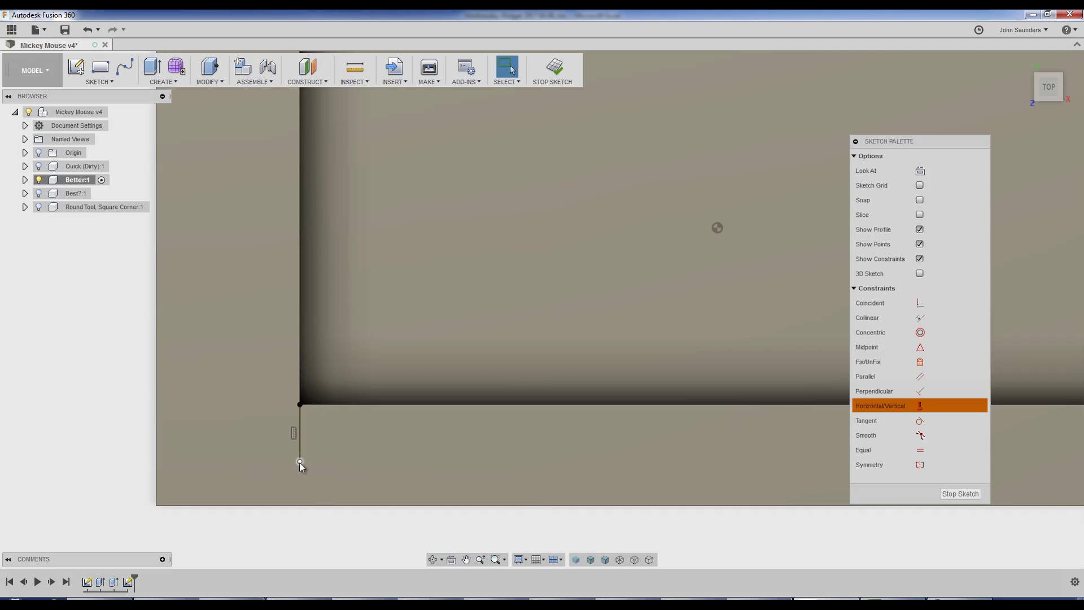
click(300, 461)
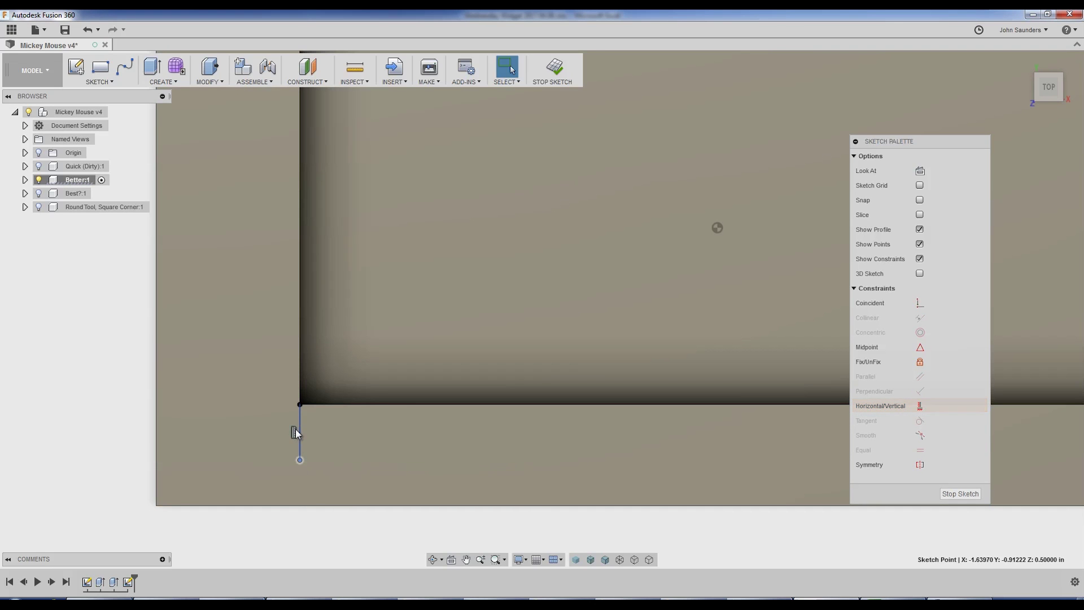
key(Escape)
click(333, 439)
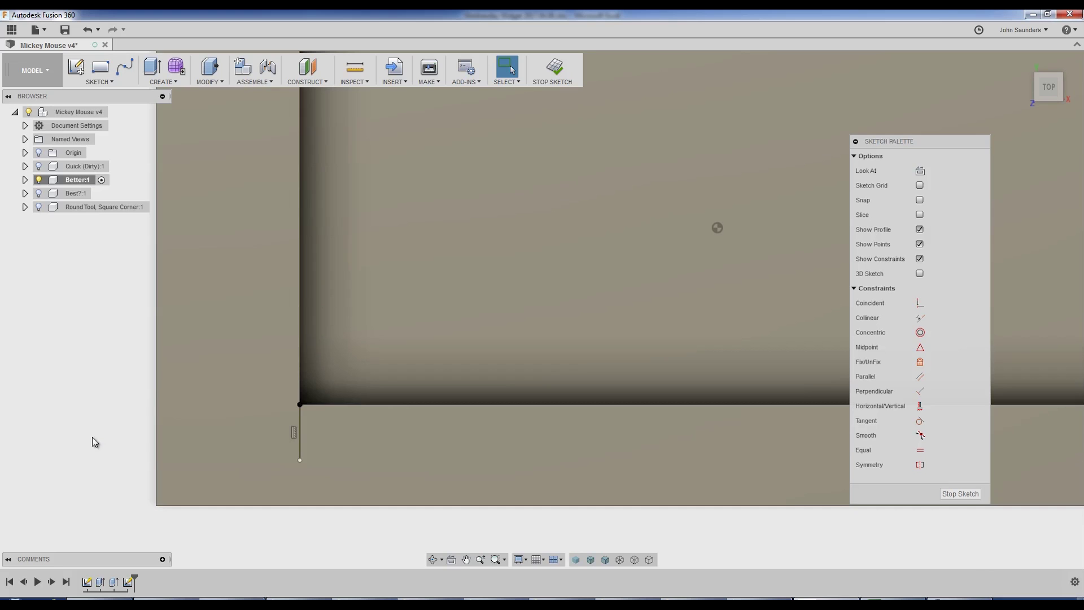
Draw a 0.25 in circle below the corner, then change its diameter to 0.265
key(c)
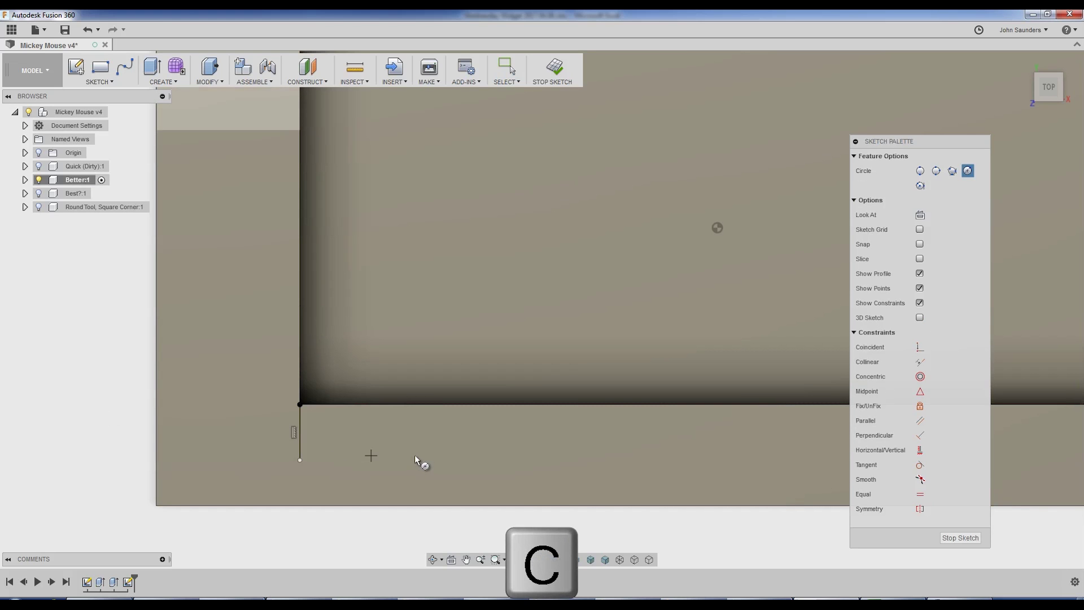
click(395, 451)
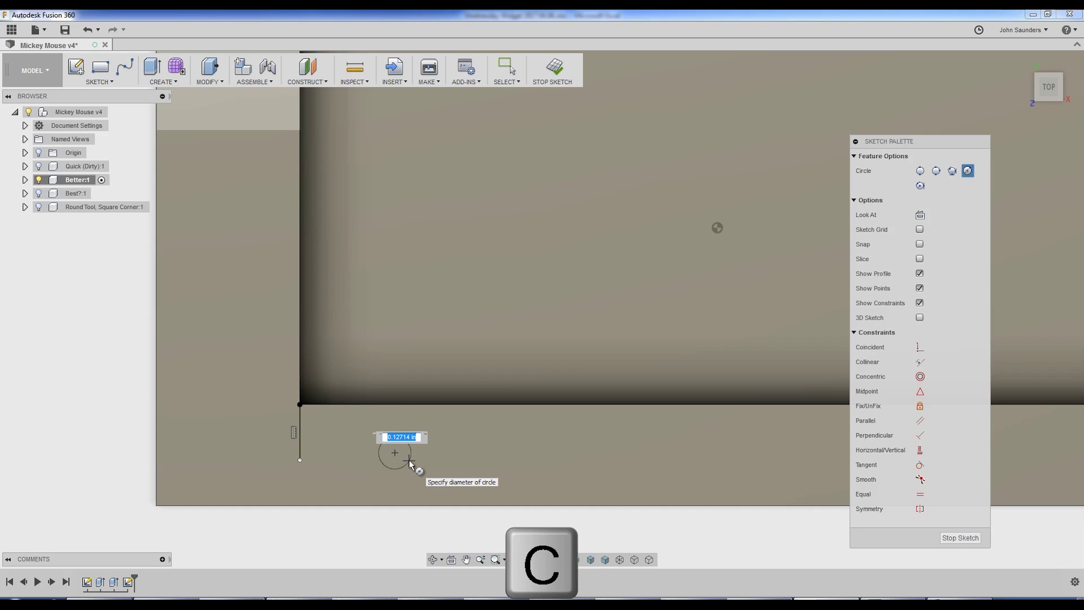
text(.25)
key(Return)
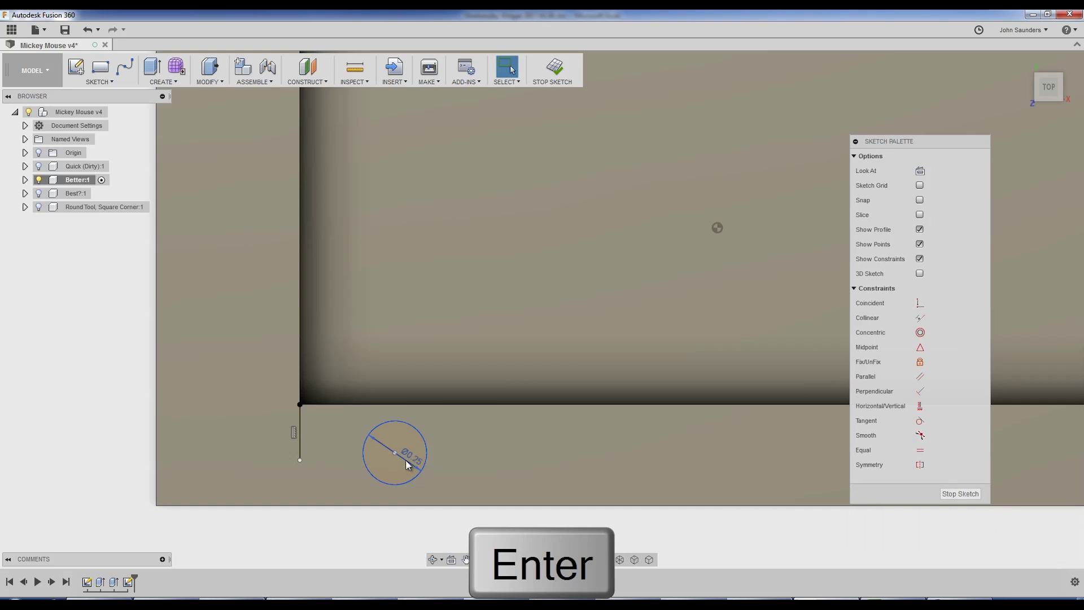
double_click(409, 458)
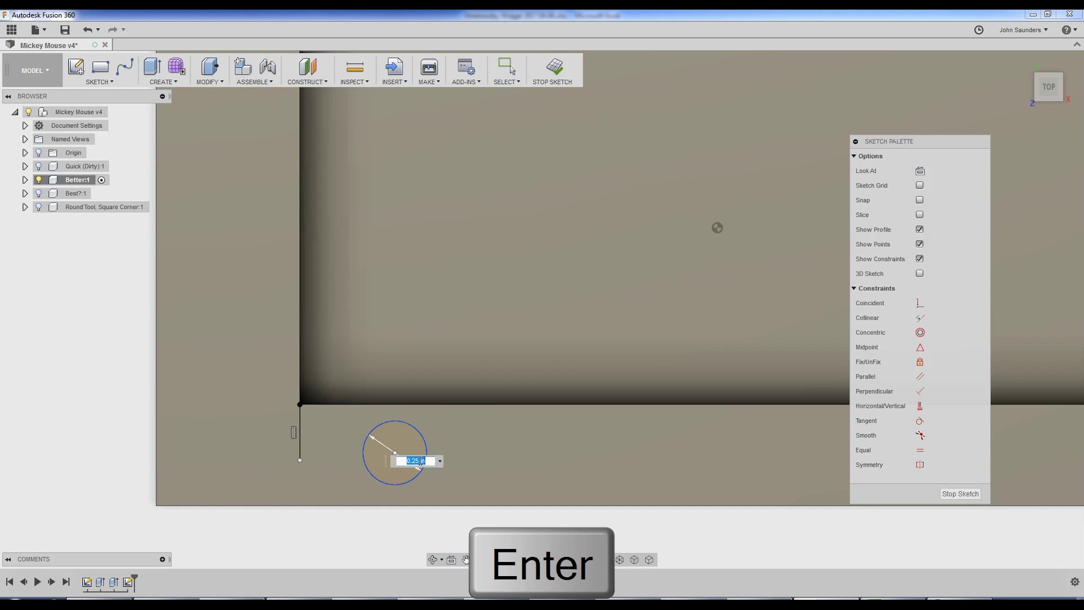
key(Delete)
text(.26)
key(Return)
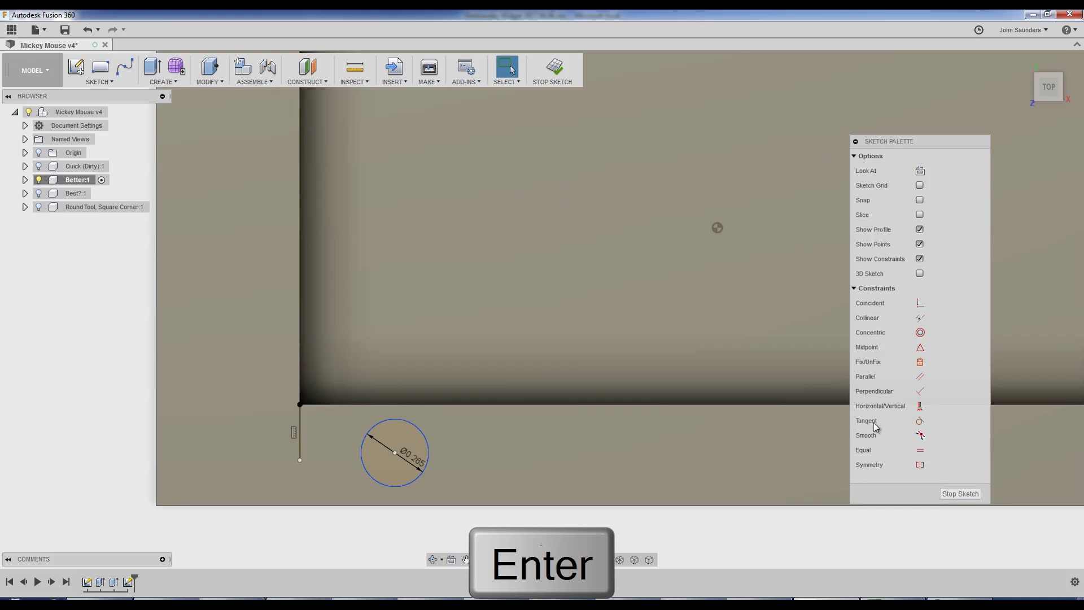
Make the circle tangent to the vertical line and slide it up along the line
click(921, 422)
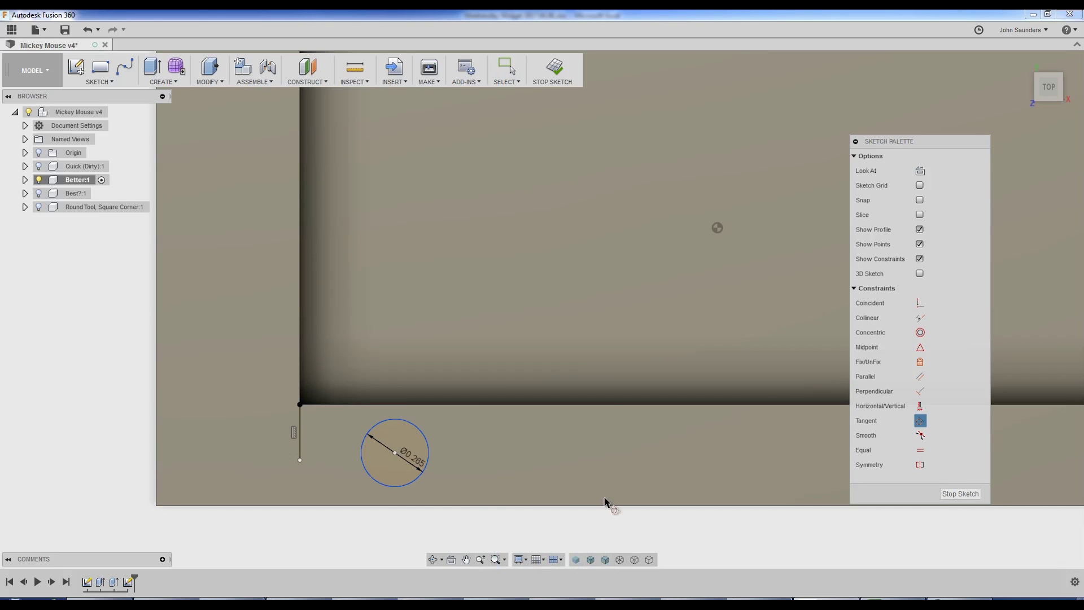
click(366, 479)
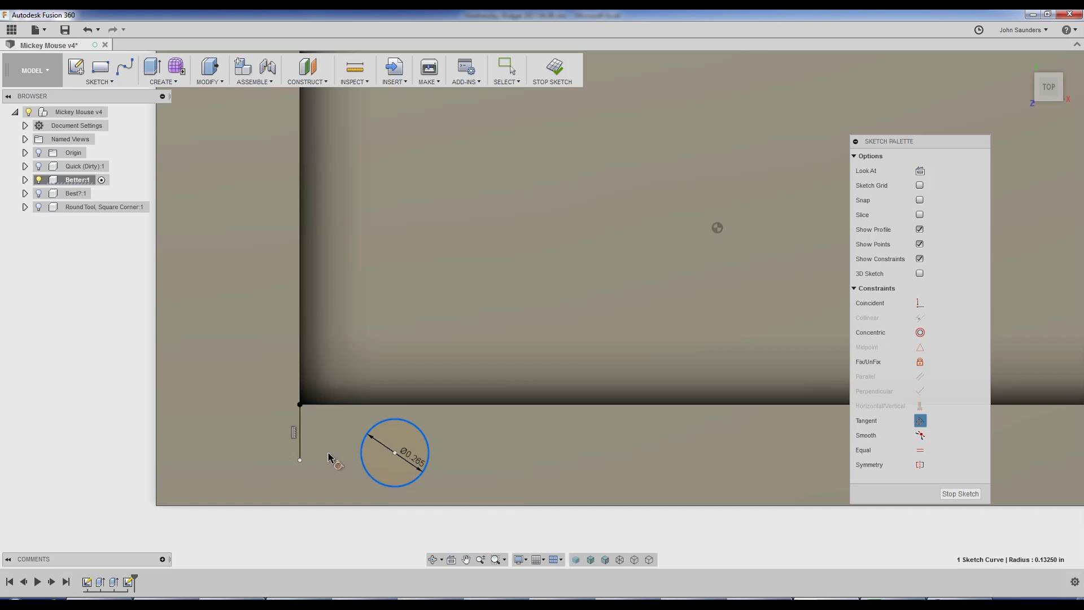
click(300, 441)
key(Escape)
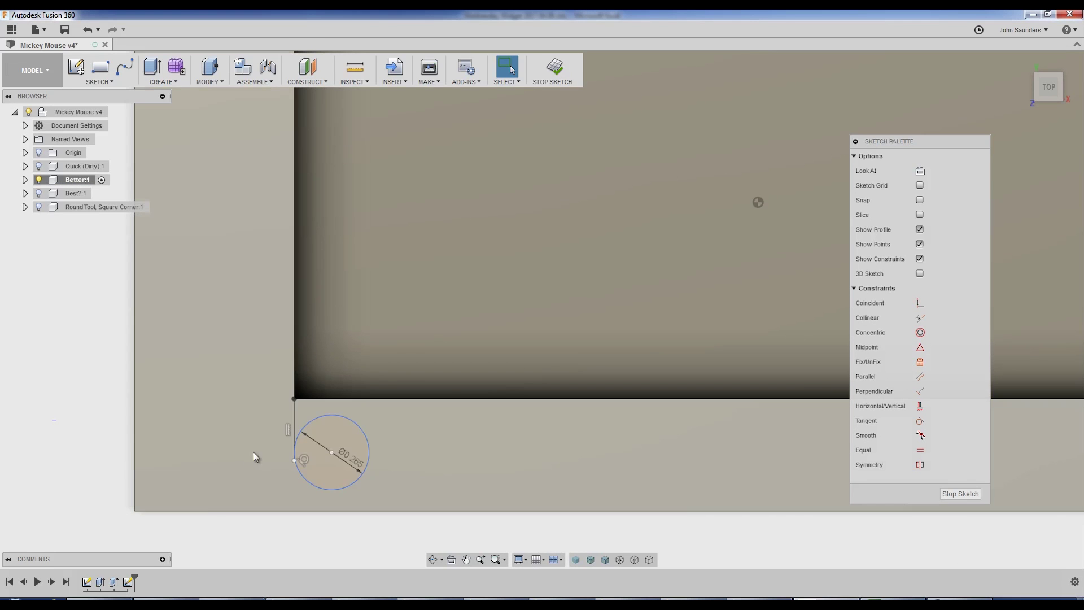
drag(331, 454, 330, 422)
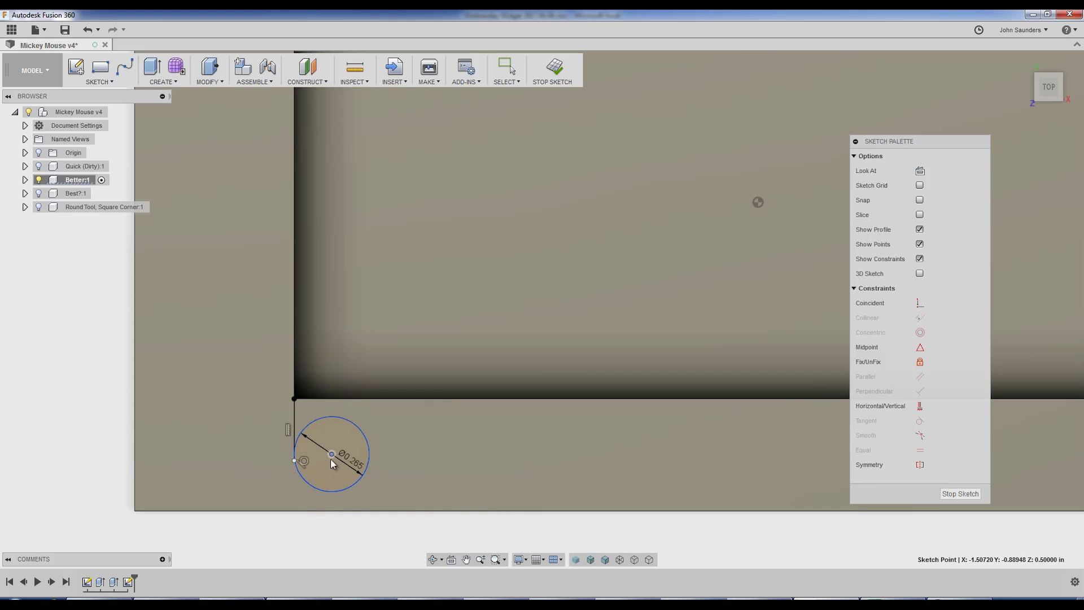
Try making the circle's centre coincident with the pocket edge, then undo it
click(918, 304)
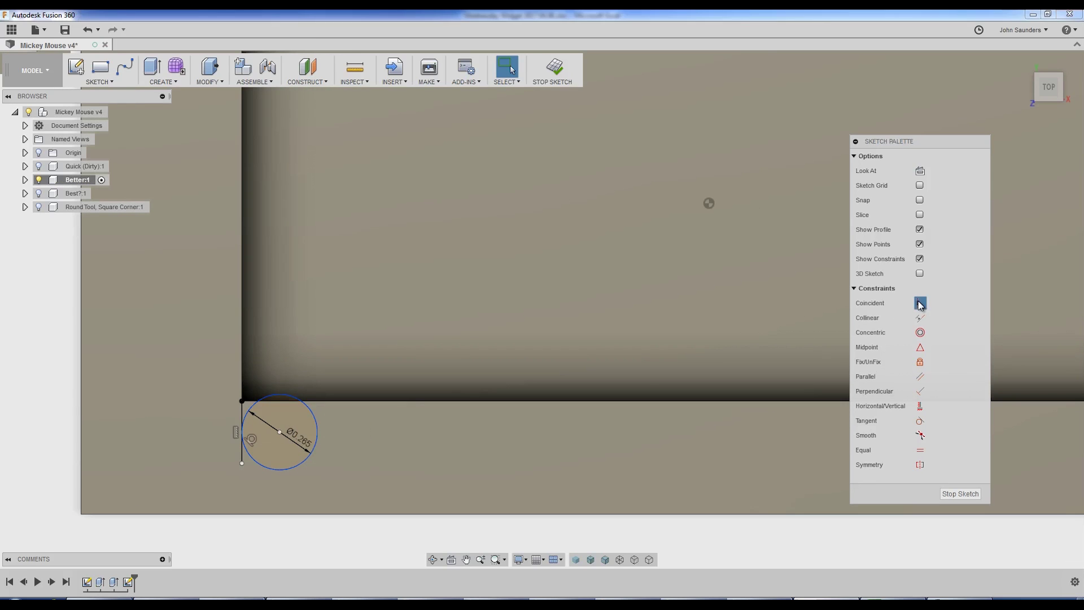
click(279, 433)
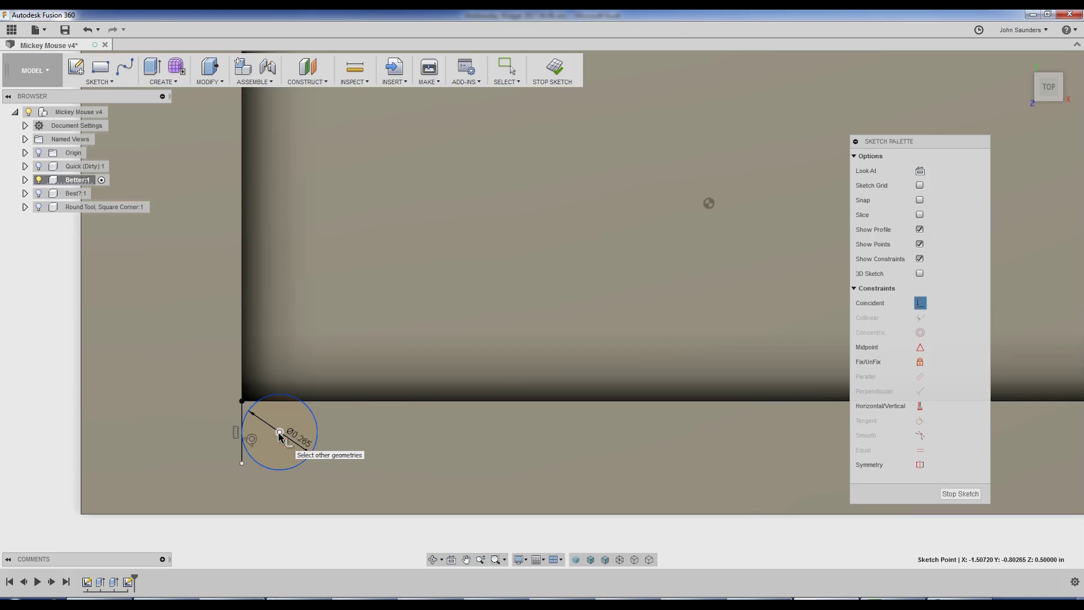
click(342, 402)
scroll(289, 408, up, 3)
scroll(289, 408, up, 5)
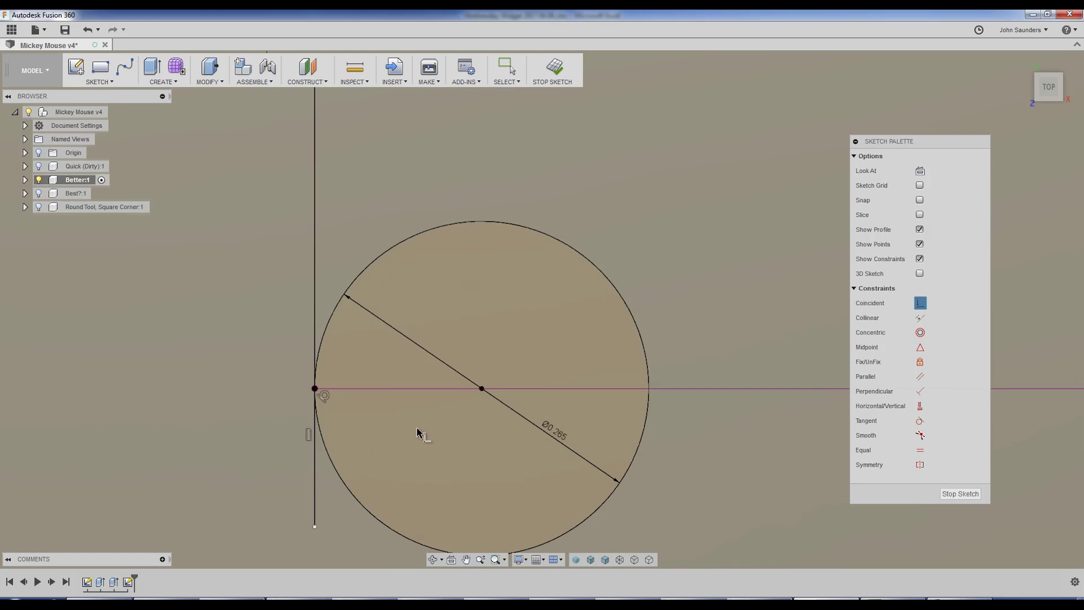
scroll(370, 396, down, 1)
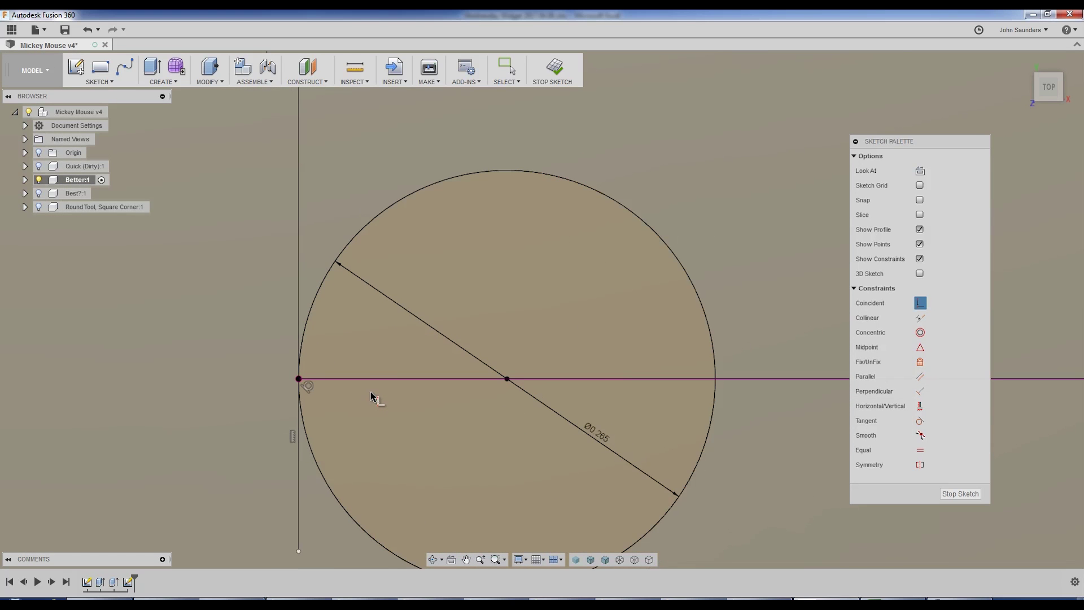
scroll(339, 398, up, 3)
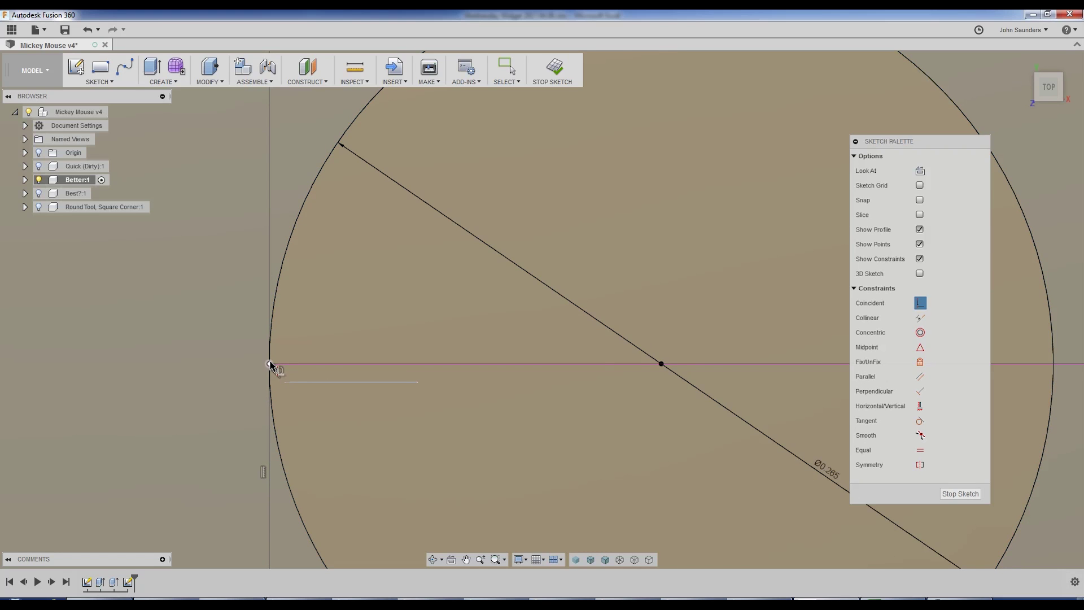
scroll(270, 364, down, 5)
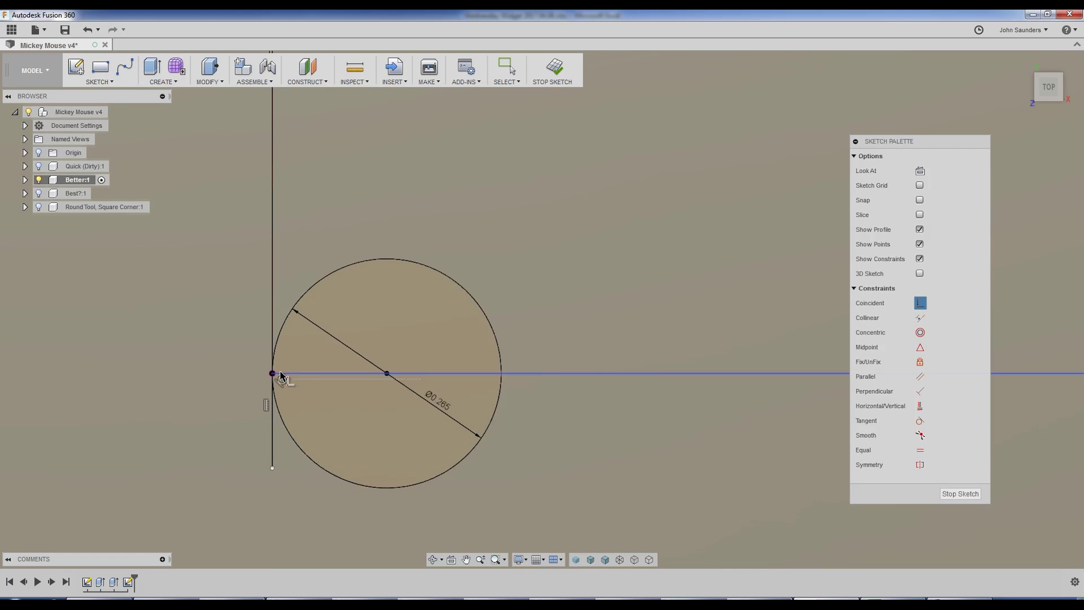
scroll(280, 375, down, 5)
key(ctrl+z)
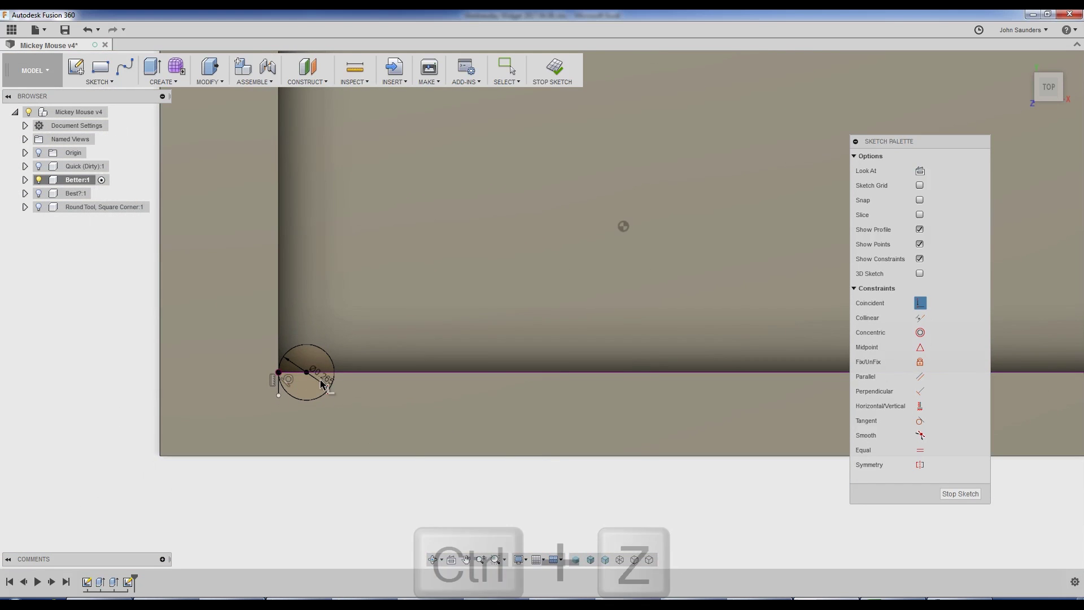
scroll(312, 389, up, 3)
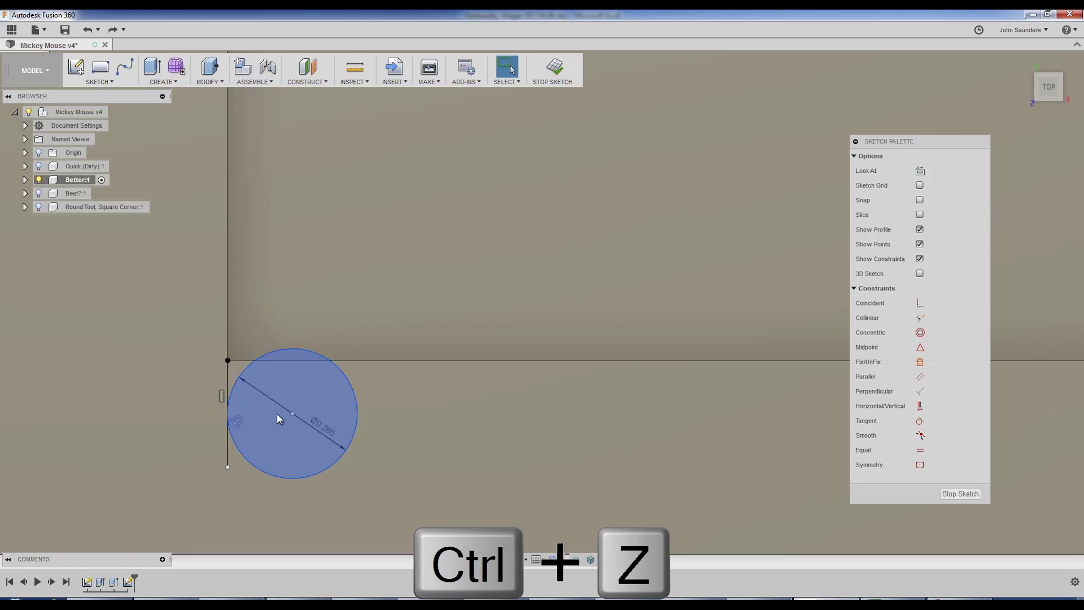
Dimension the circle's centre to the pocket's bottom edge at 0.01 in
scroll(278, 416, down, 1)
key(d)
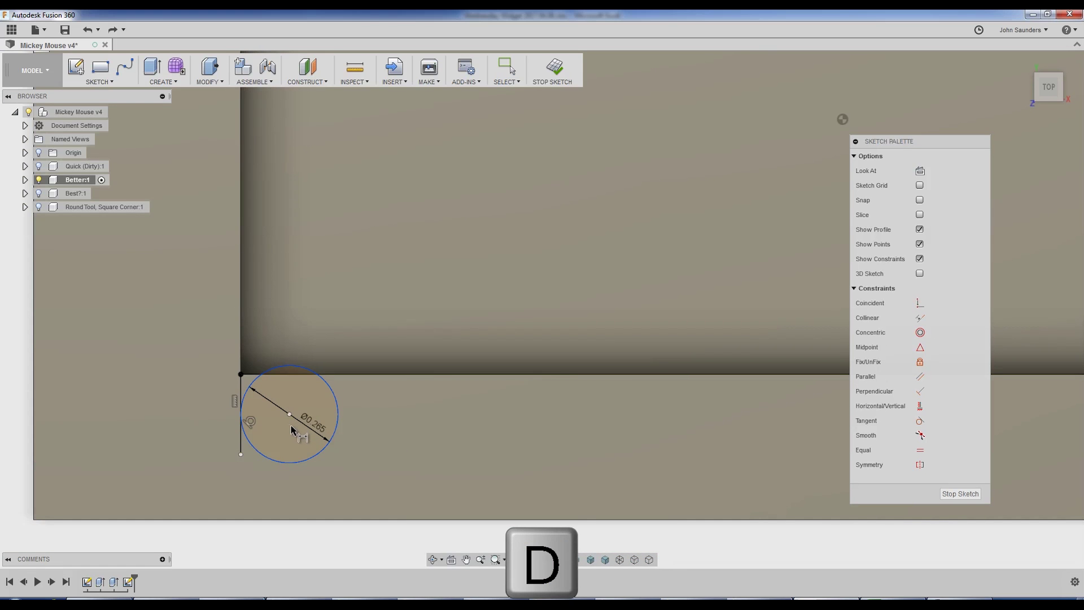
click(289, 415)
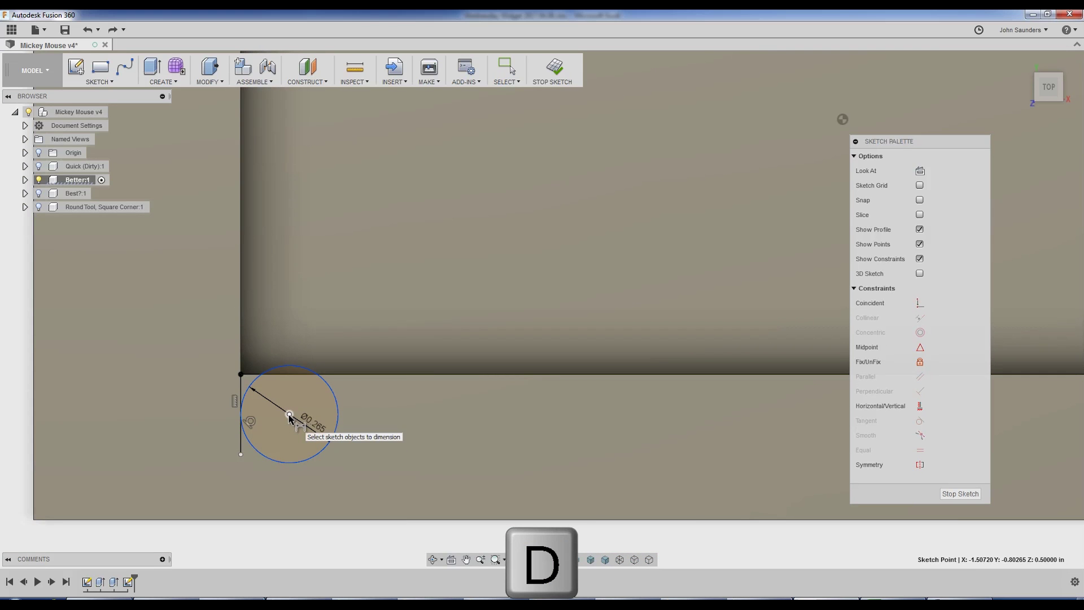
click(367, 376)
click(367, 395)
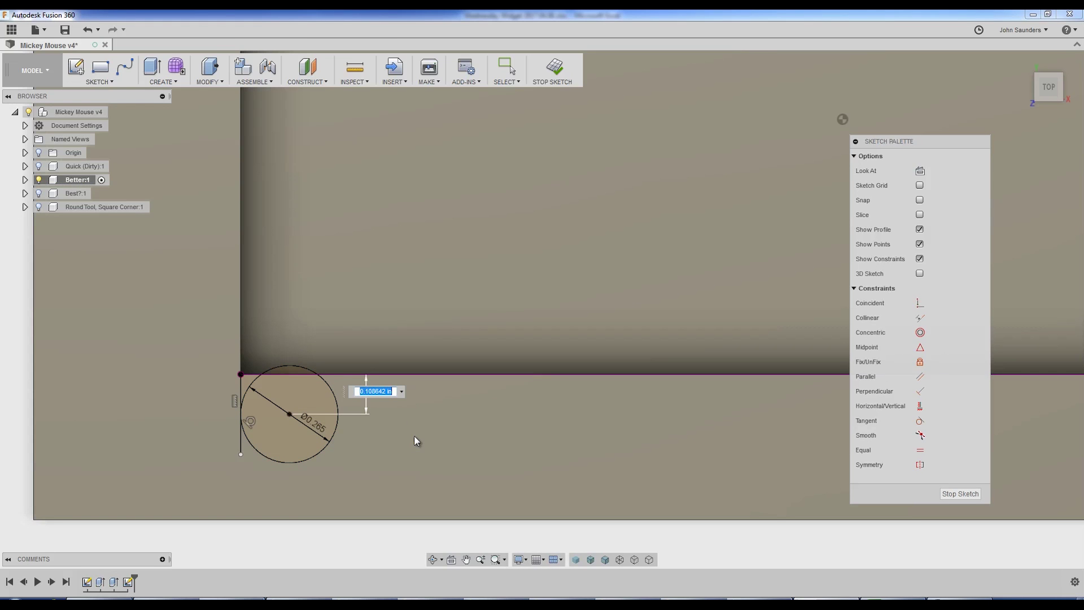
text(.01)
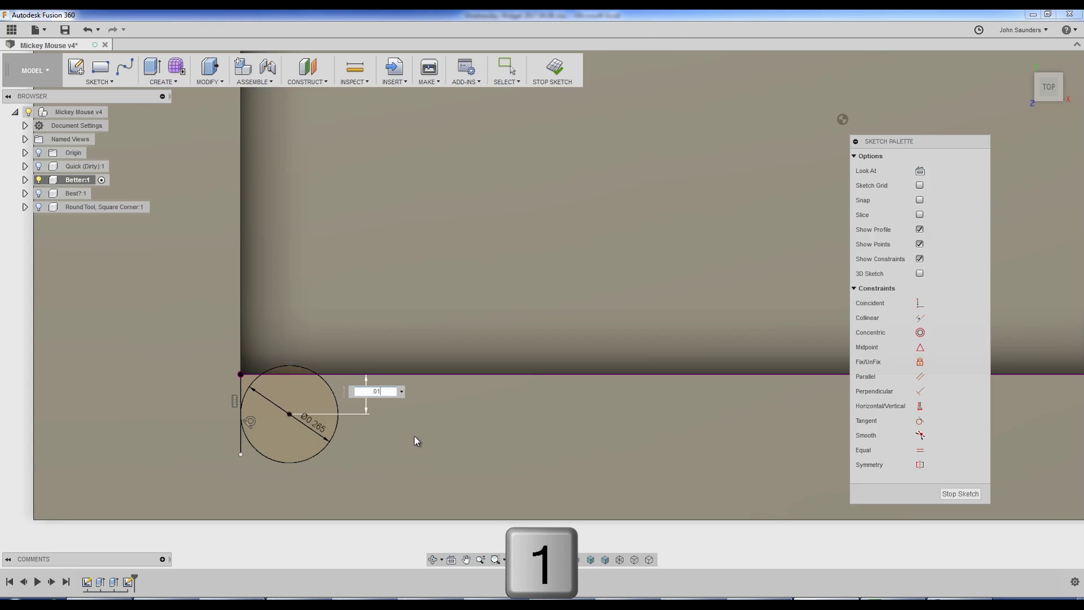
key(Return)
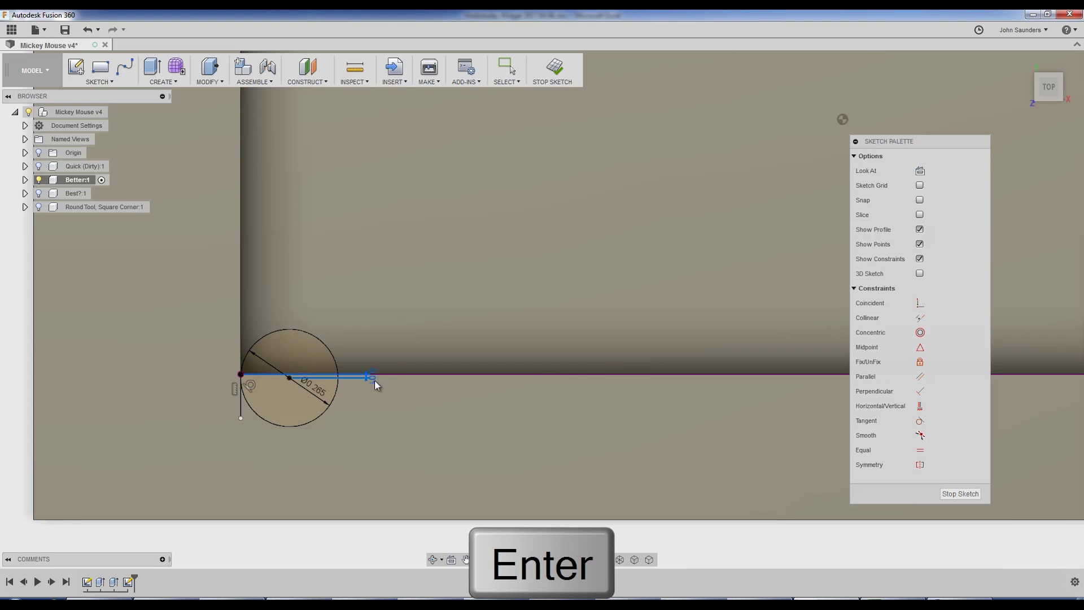
Change the centre-to-edge dimension to 0.05 in
double_click(373, 378)
key(Delete)
text(.05)
key(Return)
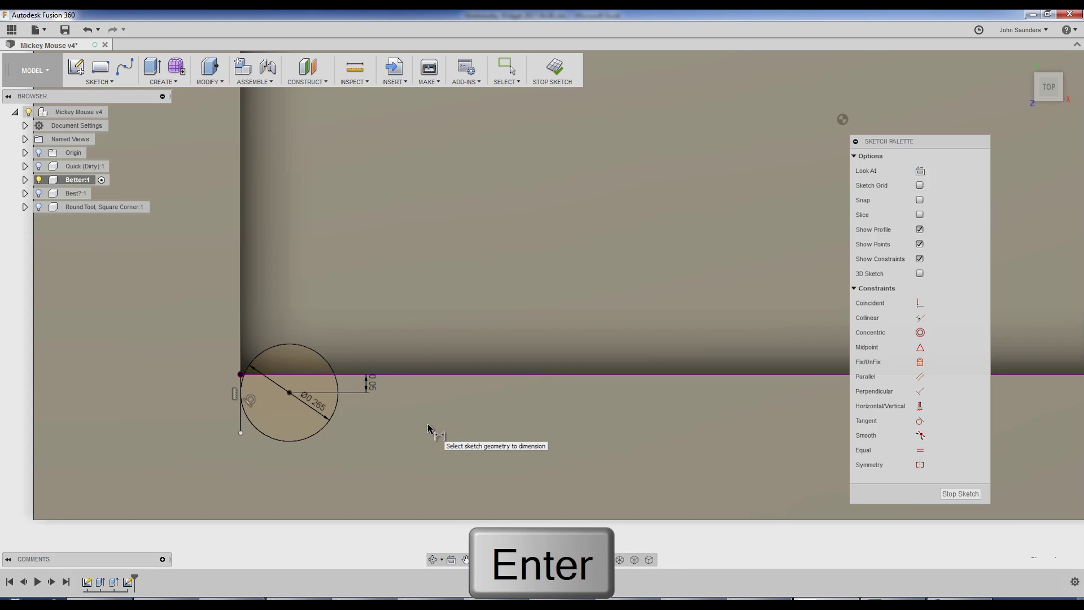
scroll(432, 431, up, 2)
mouse_move(375, 411)
middle_down()
mouse_move(500, 422)
mouse_move(443, 441)
middle_up()
scroll(444, 425, up, 1)
Cut-extrude both circle halves with Extent To Object, ending at the pocket's corner vertex
key(e)
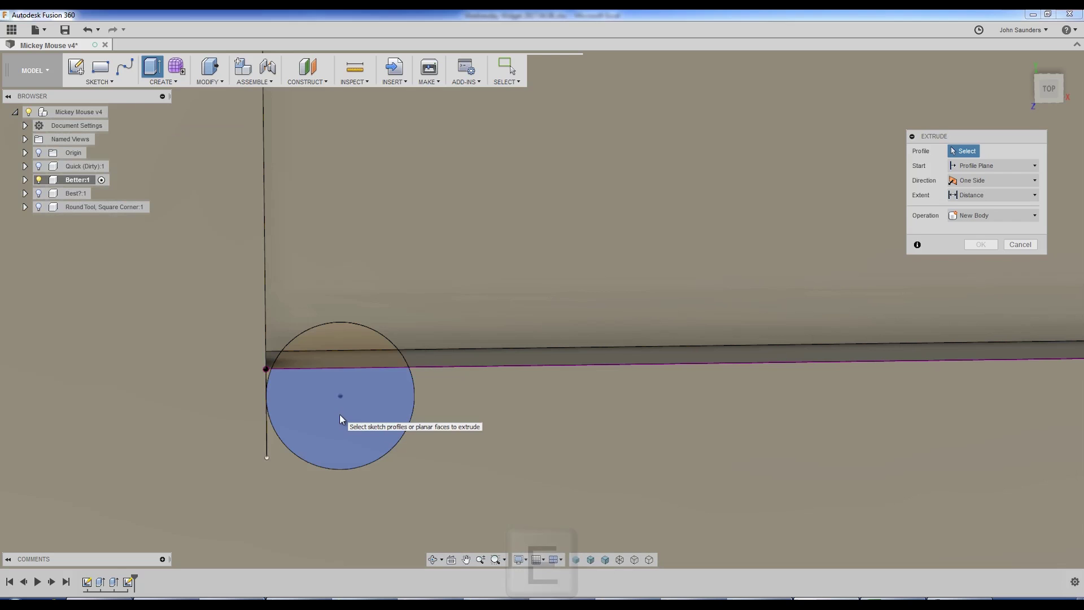
click(340, 413)
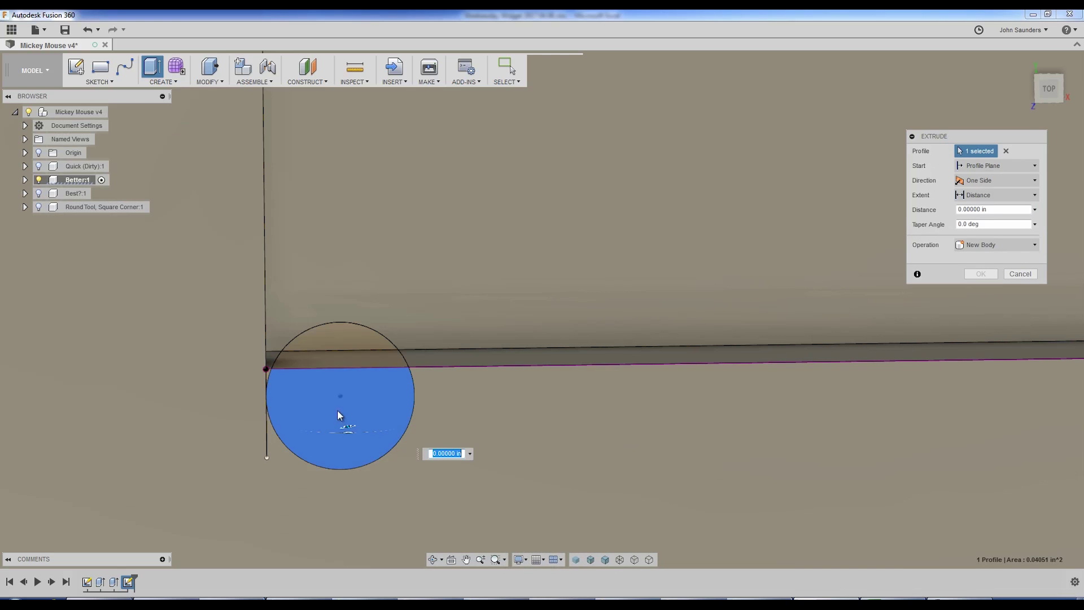
scroll(325, 395, up, 3)
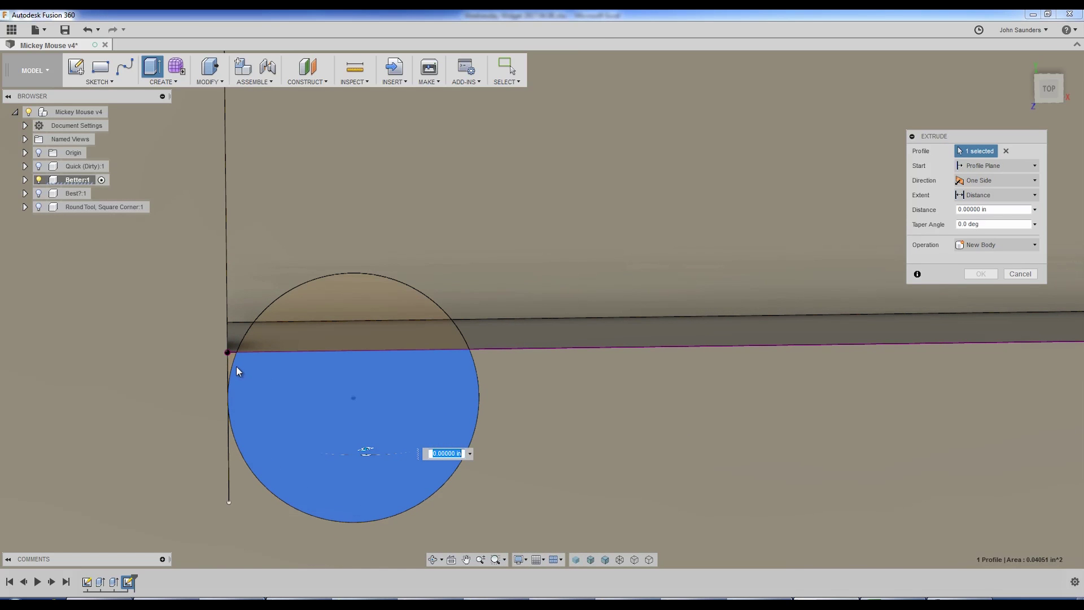
click(231, 358)
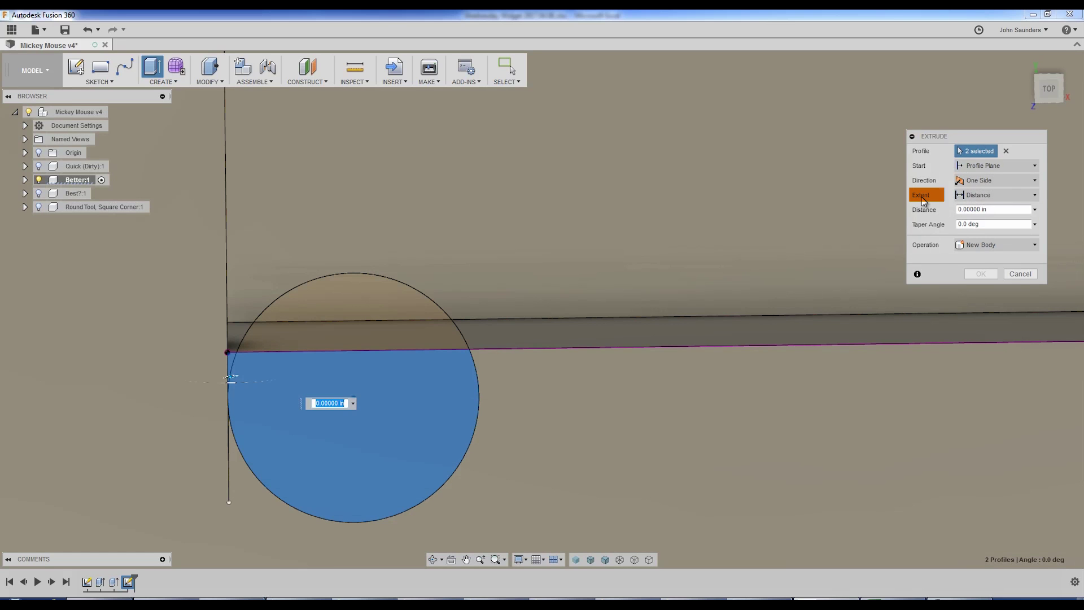
click(988, 196)
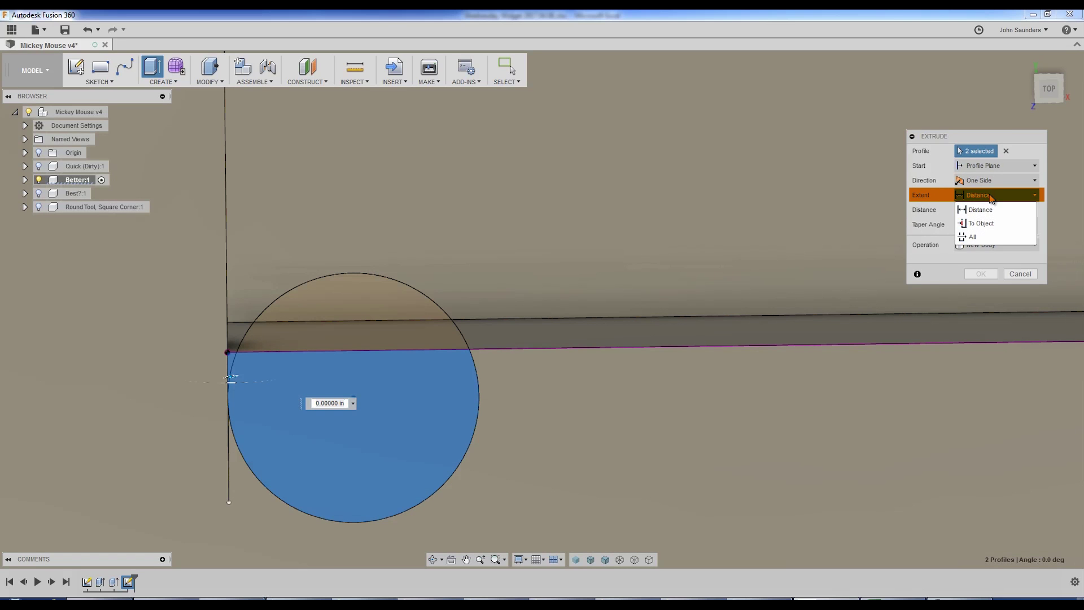
click(994, 224)
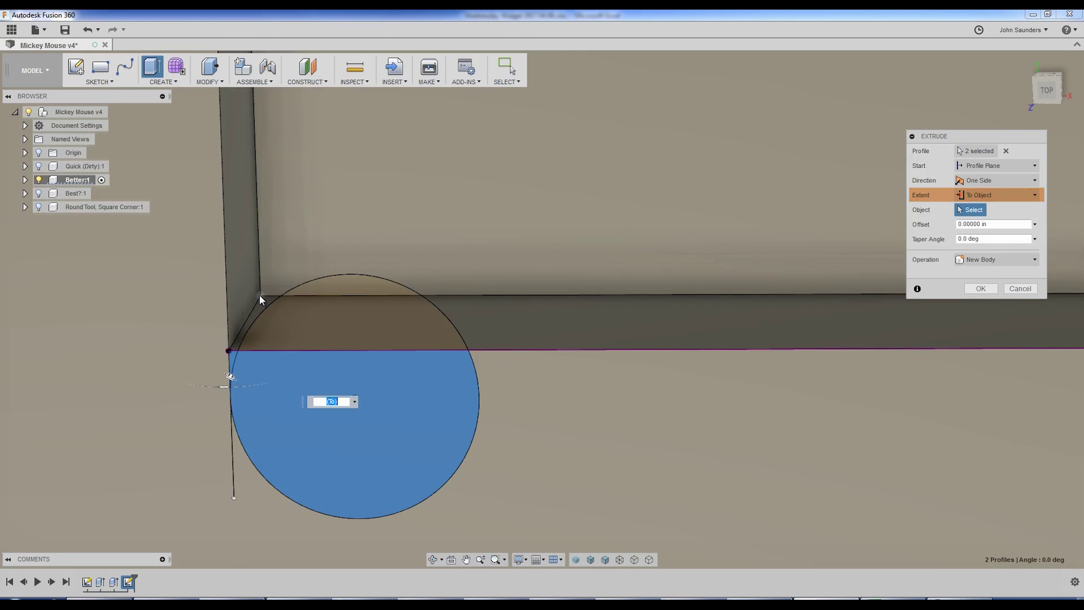
click(261, 296)
key(Return)
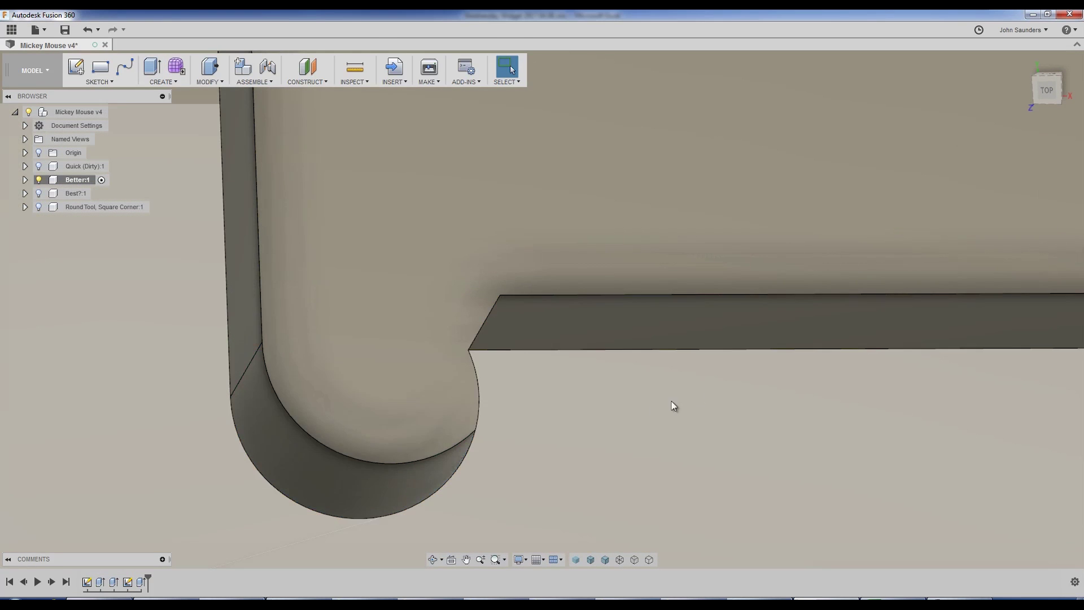
Fillet the edge where the notch meets the pocket wall with a 0.05 in radius
shift+middle_drag(673, 407, 393, 359)
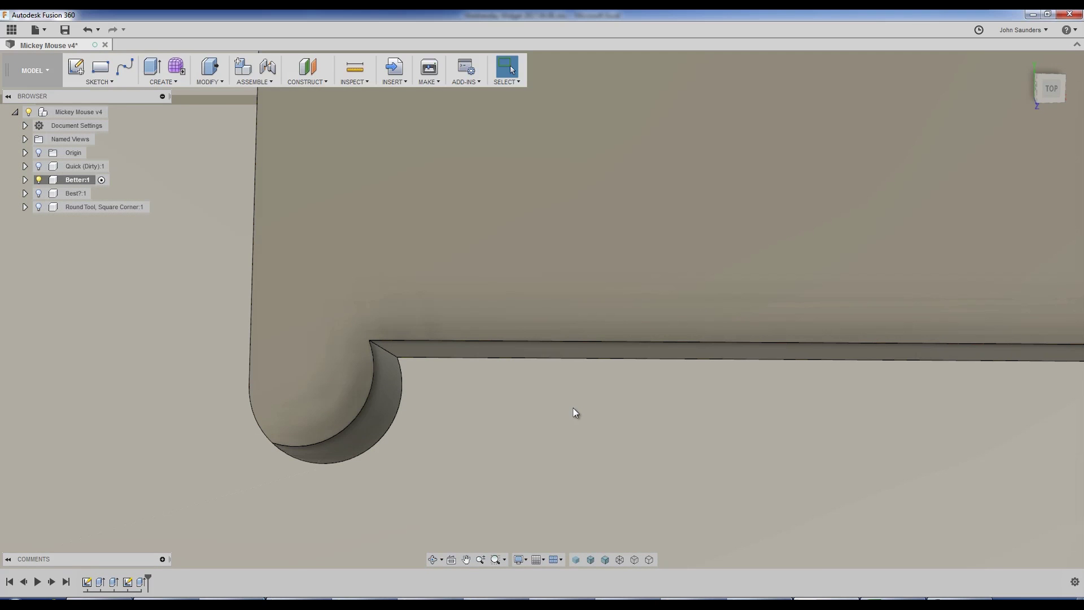
text(sfio)
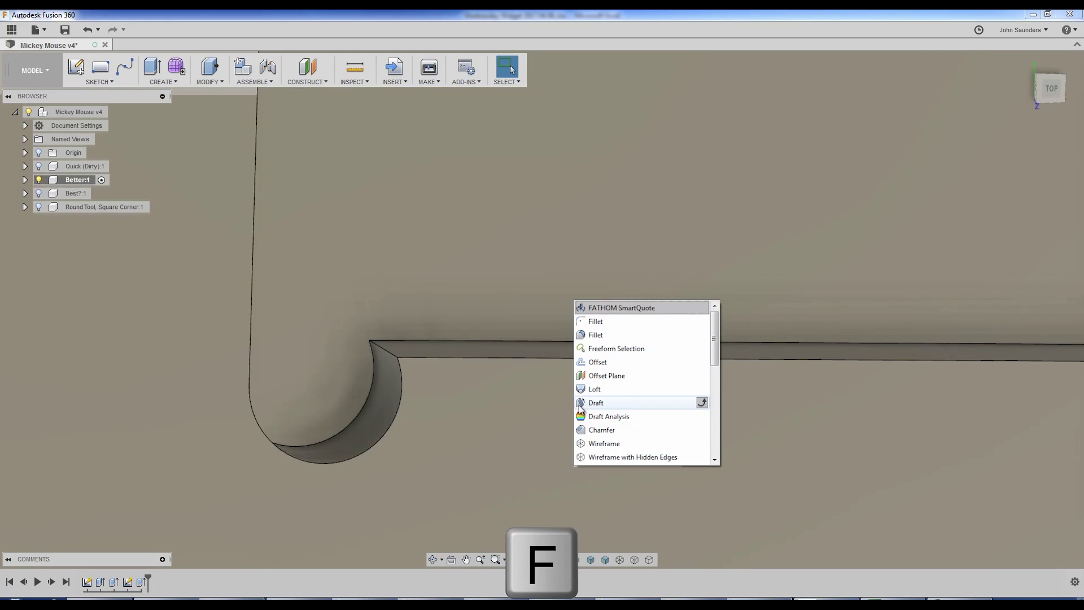
key(BackSpace)
text(l)
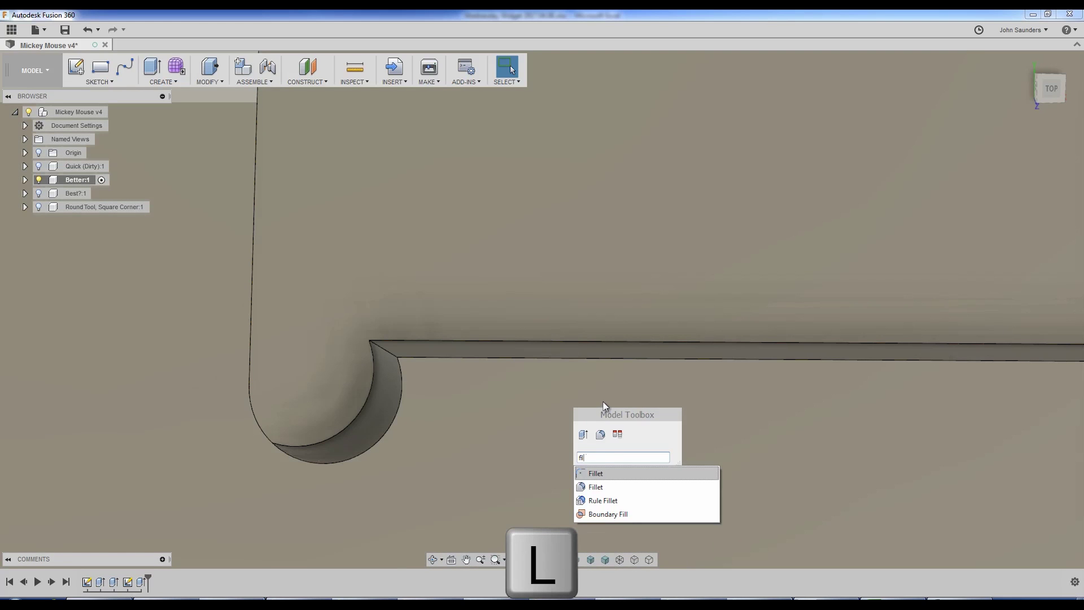
click(595, 487)
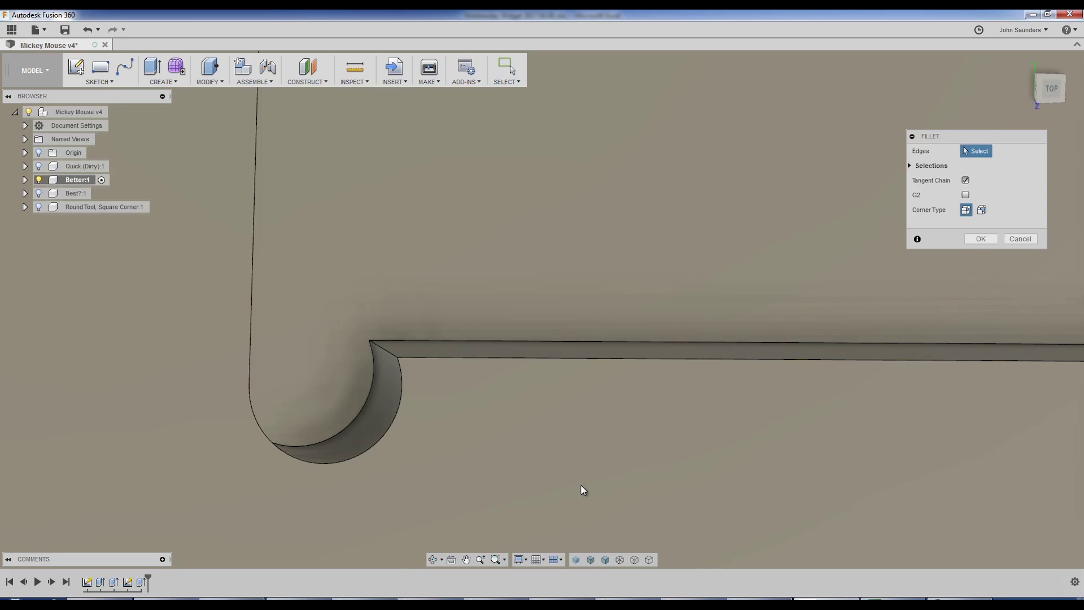
click(387, 351)
key(Delete)
text(.05)
key(Return)
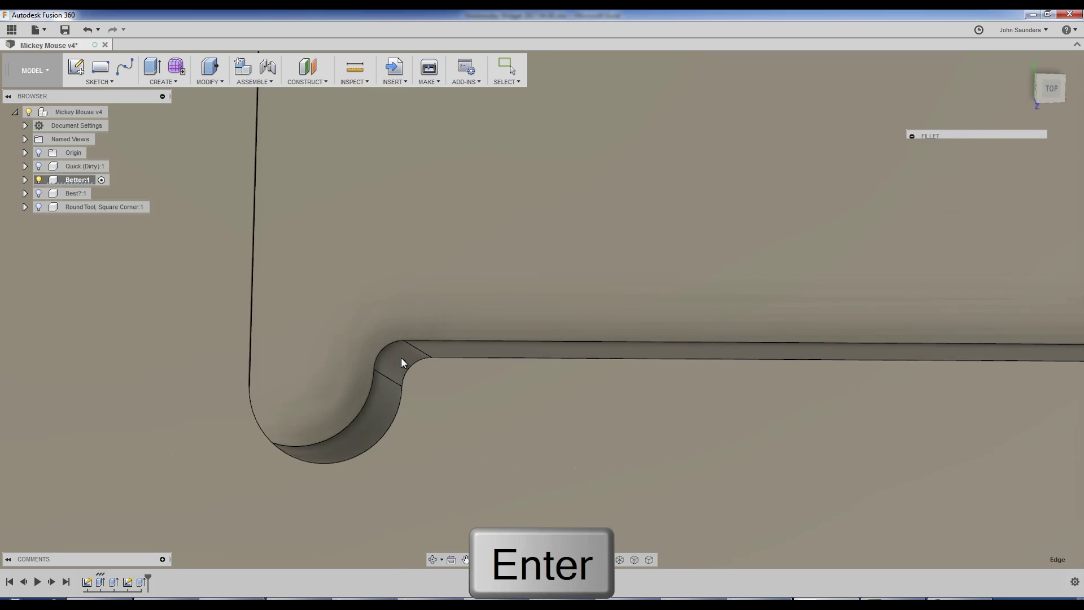
scroll(412, 398, down, 4)
click(1042, 92)
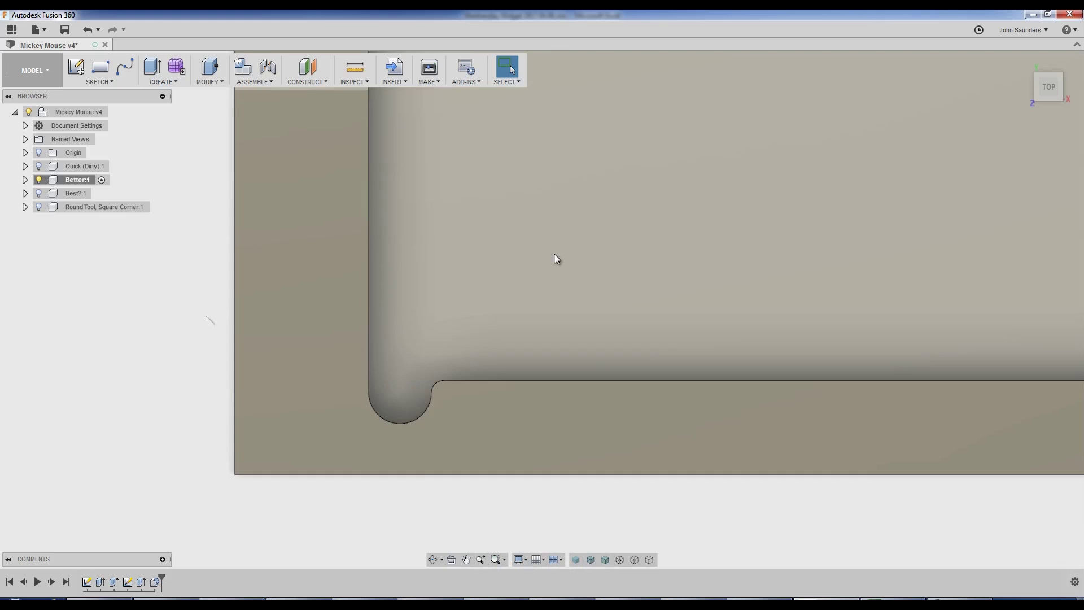
Hide Better:1, show Best?:1, and fit the plate in view
scroll(556, 259, down, 5)
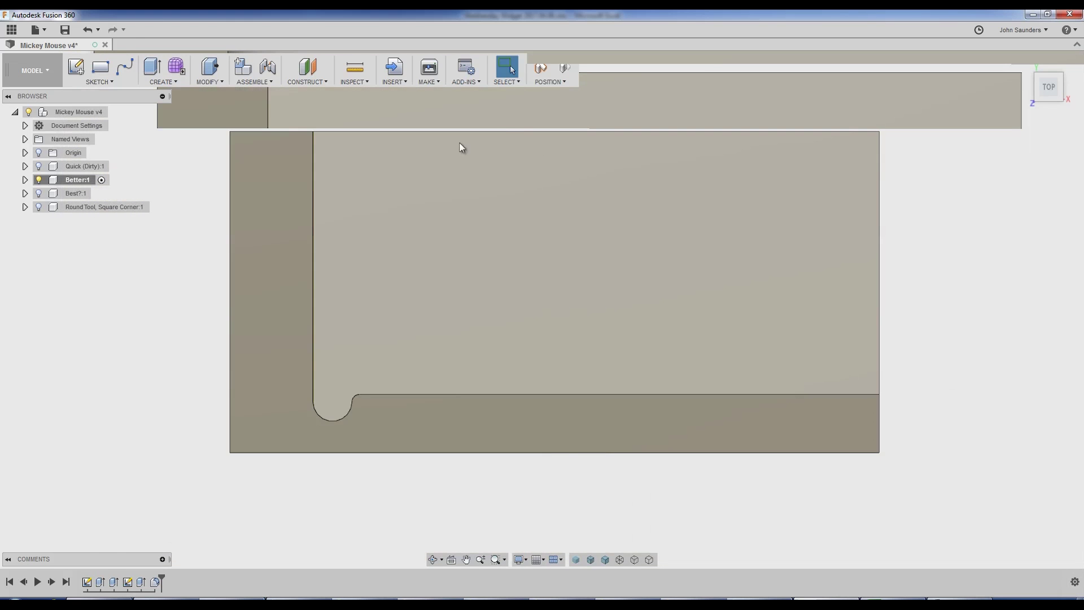
scroll(896, 96, down, 1)
drag(894, 97, 368, 365)
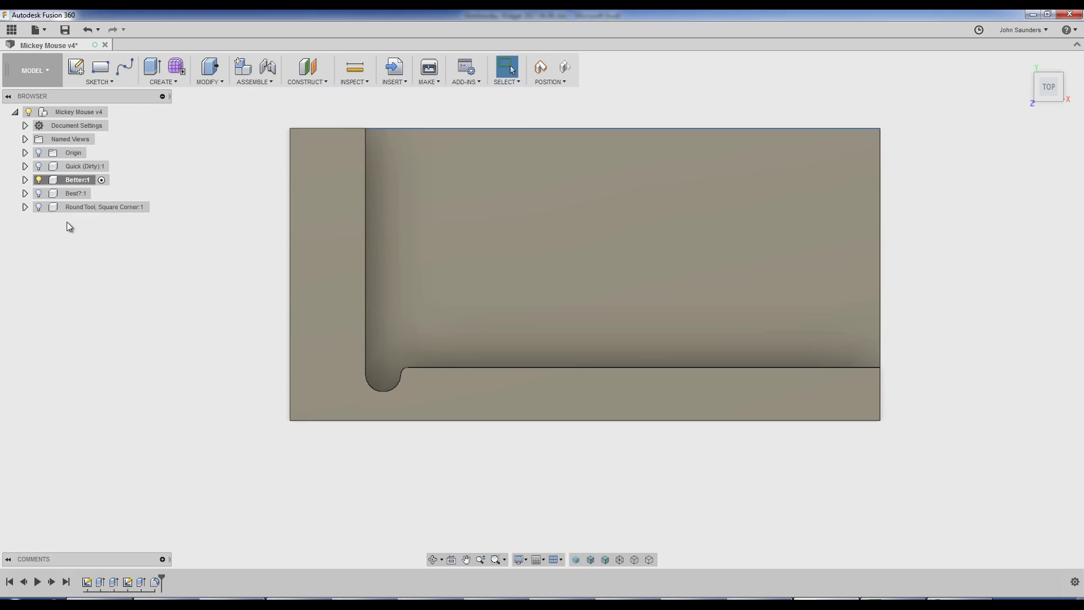
click(39, 179)
click(38, 193)
click(55, 196)
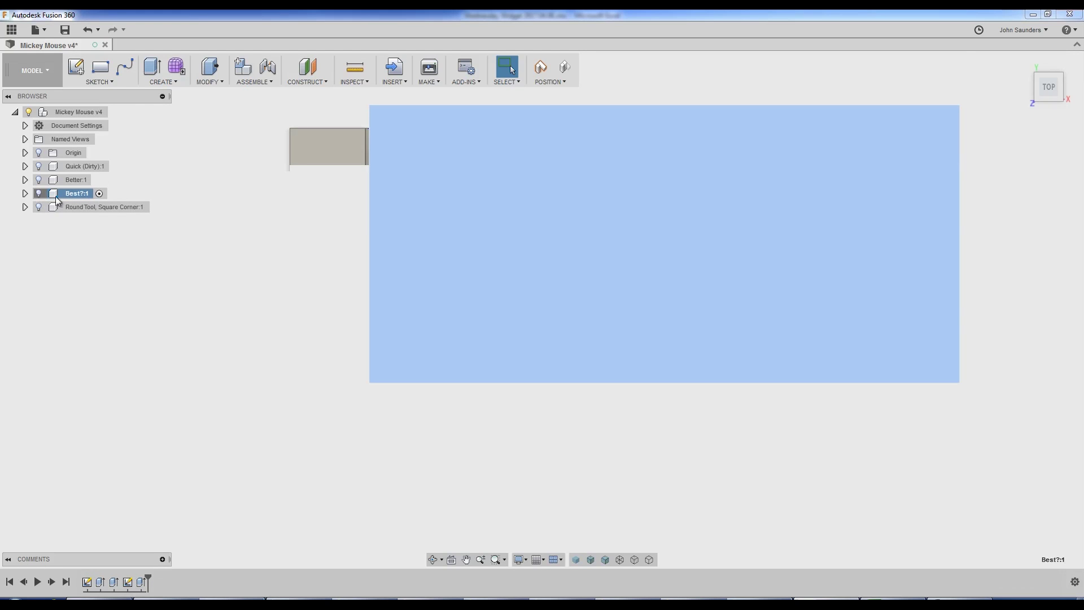
click(257, 346)
key(F6)
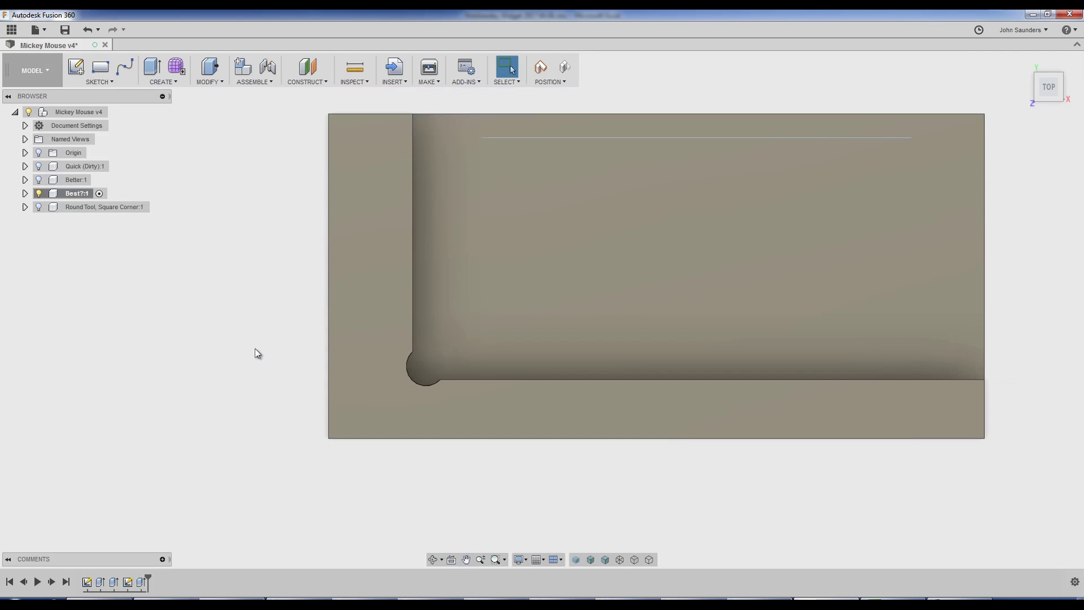
key(Escape)
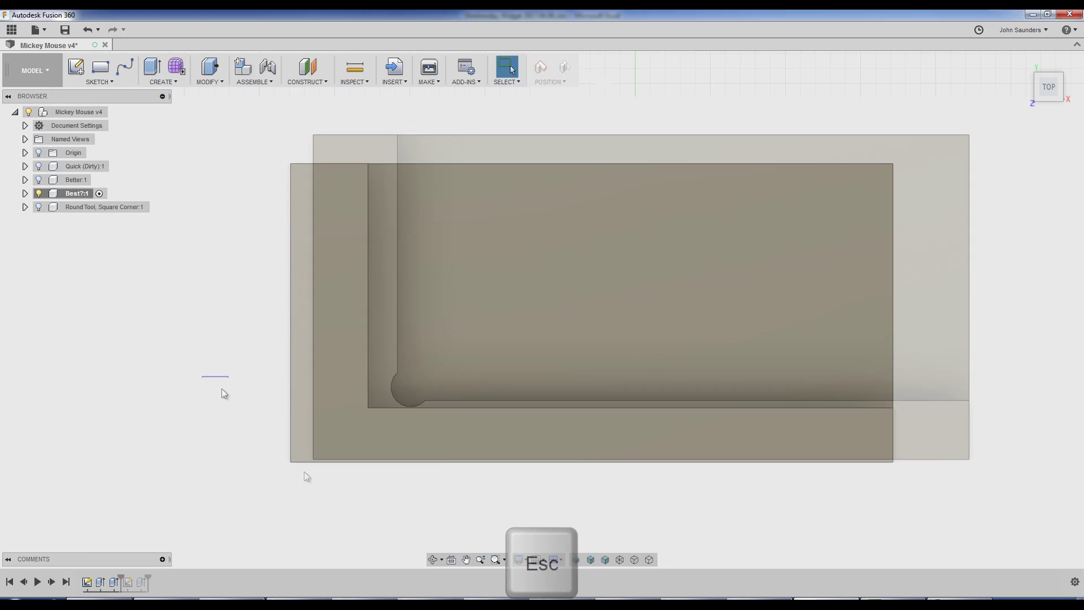
Sketch a diagonal line from the pocket's inner corner into the pocket
key(l)
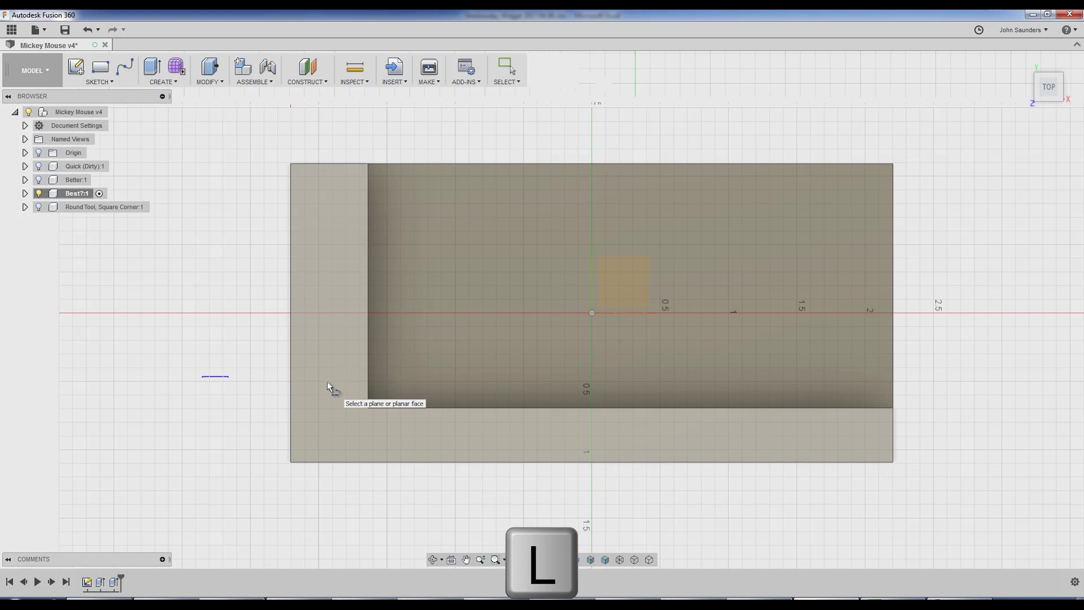
click(330, 383)
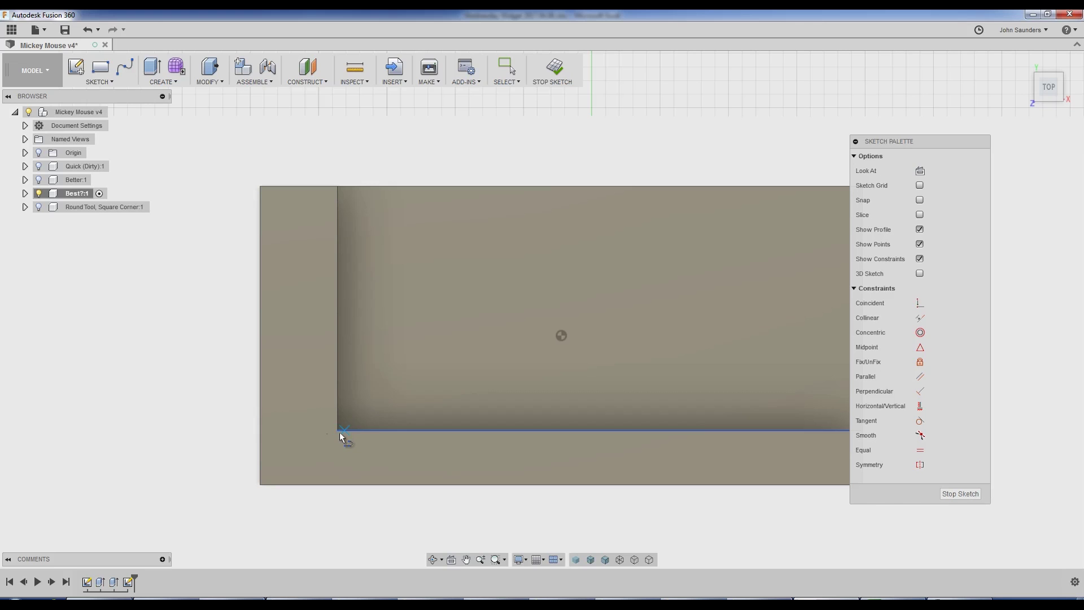
click(339, 431)
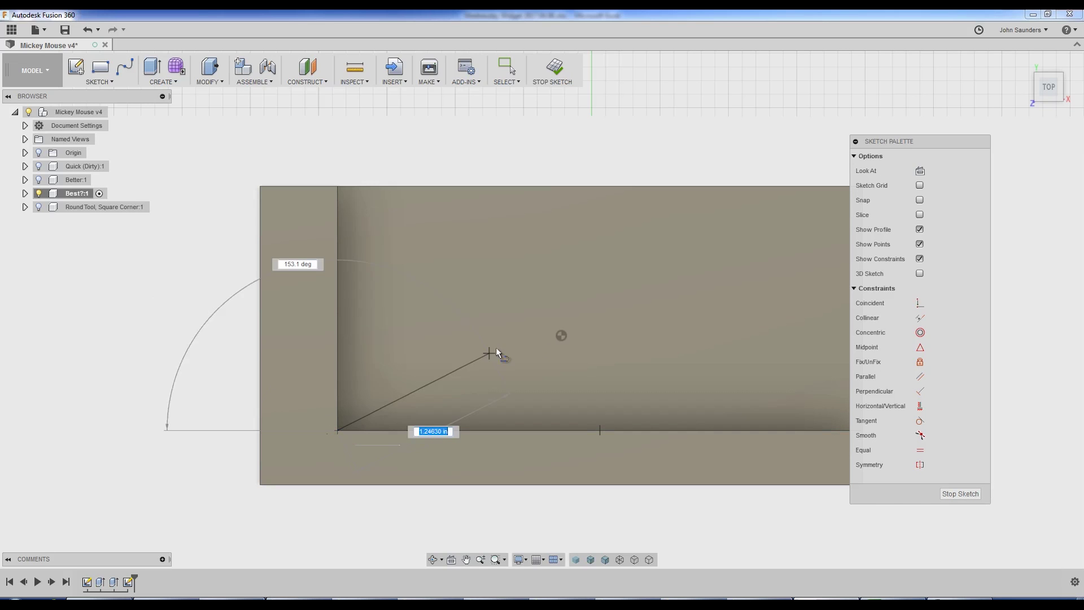
click(500, 291)
key(Escape)
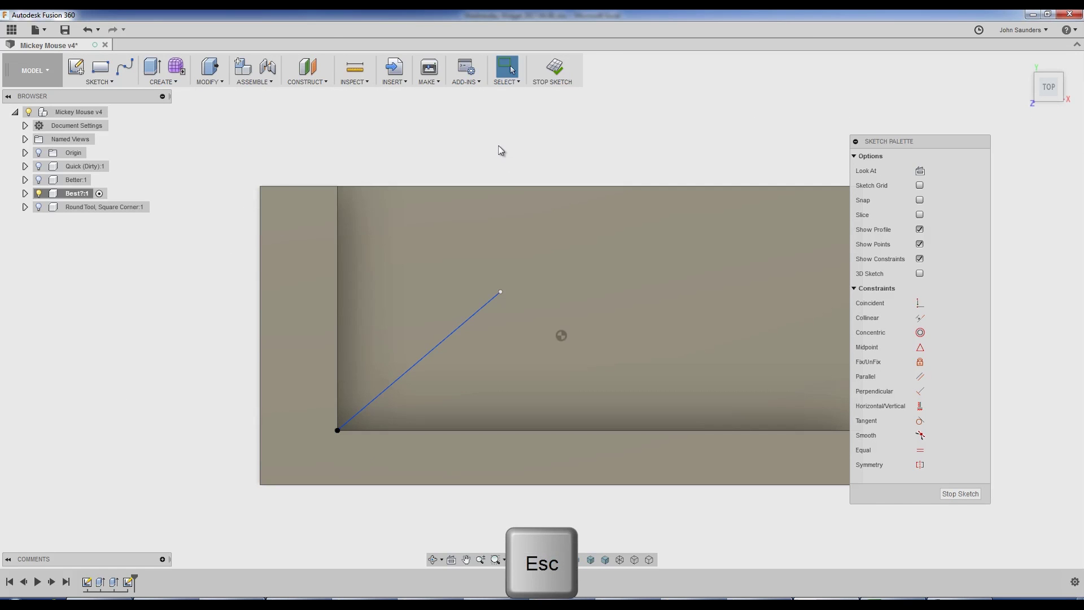
Dimension the diagonal line at 45° to the pocket's bottom edge and make it construction geometry
key(d)
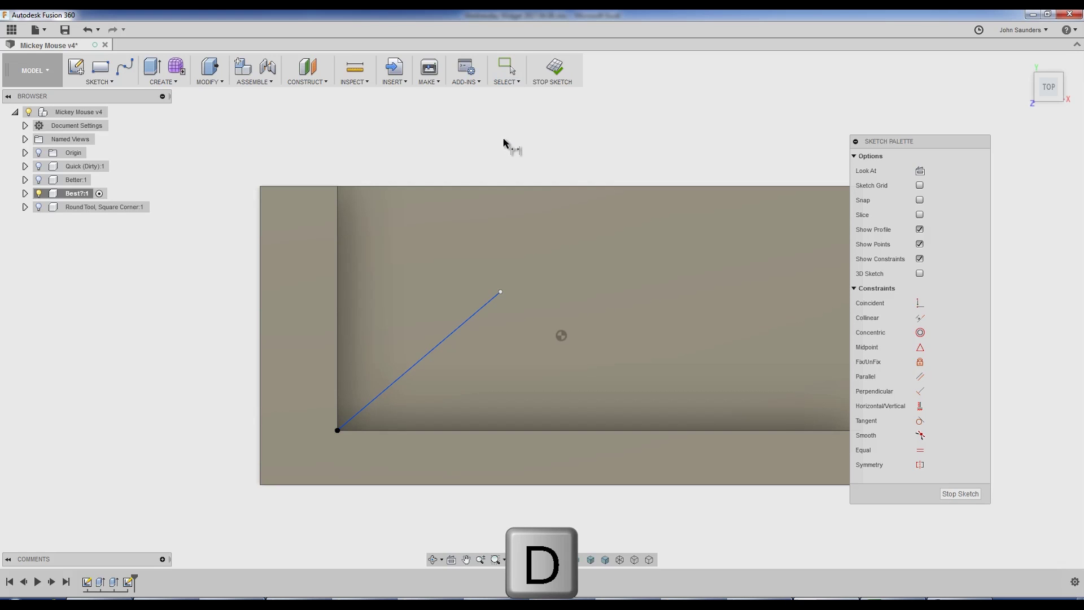
click(443, 351)
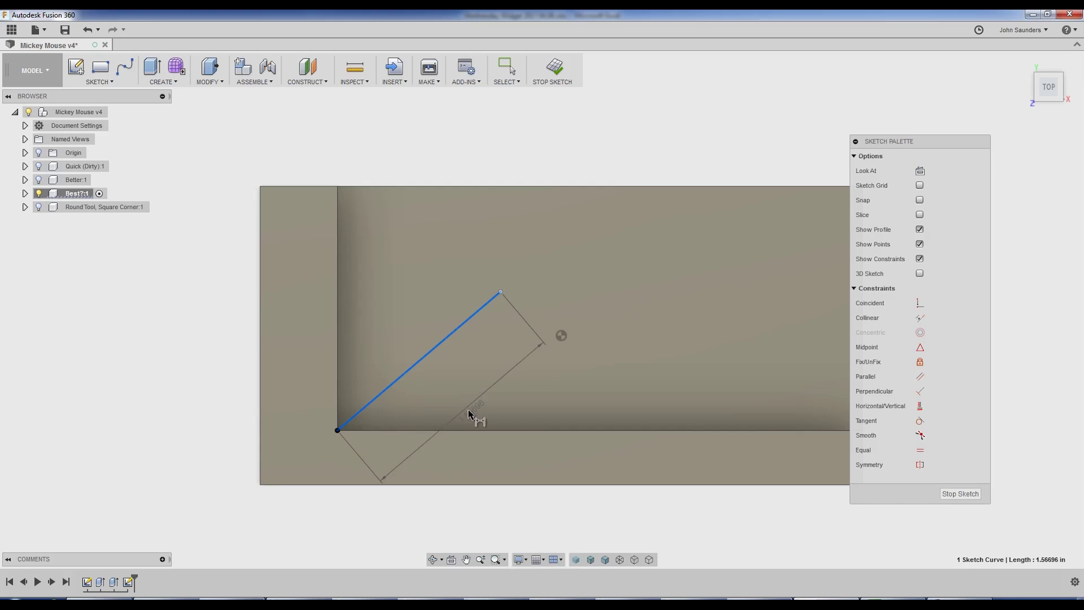
click(472, 429)
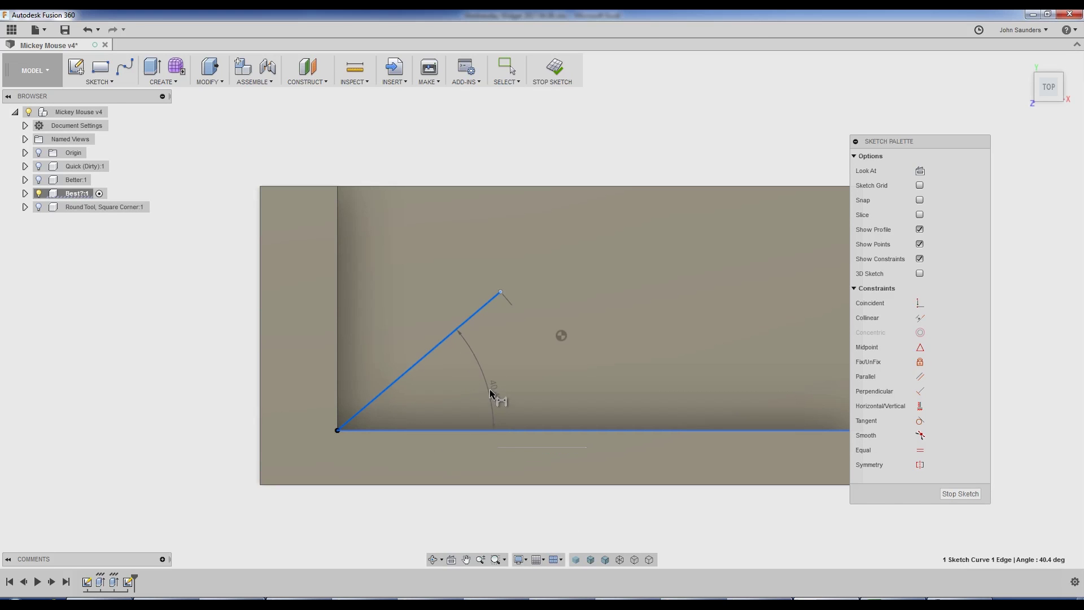
click(490, 374)
text(45)
key(Return)
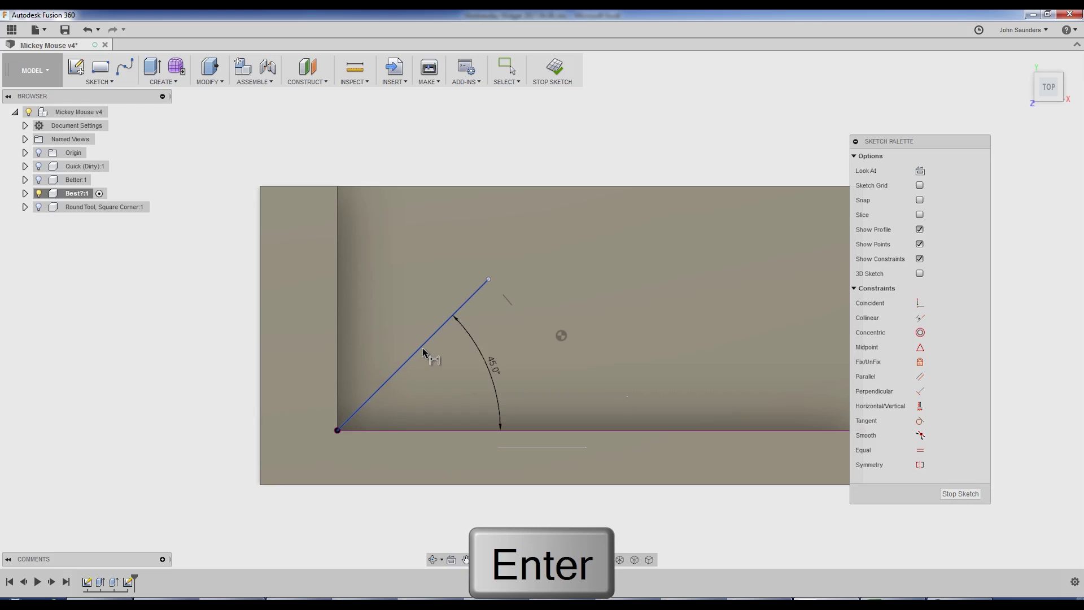
key(Escape)
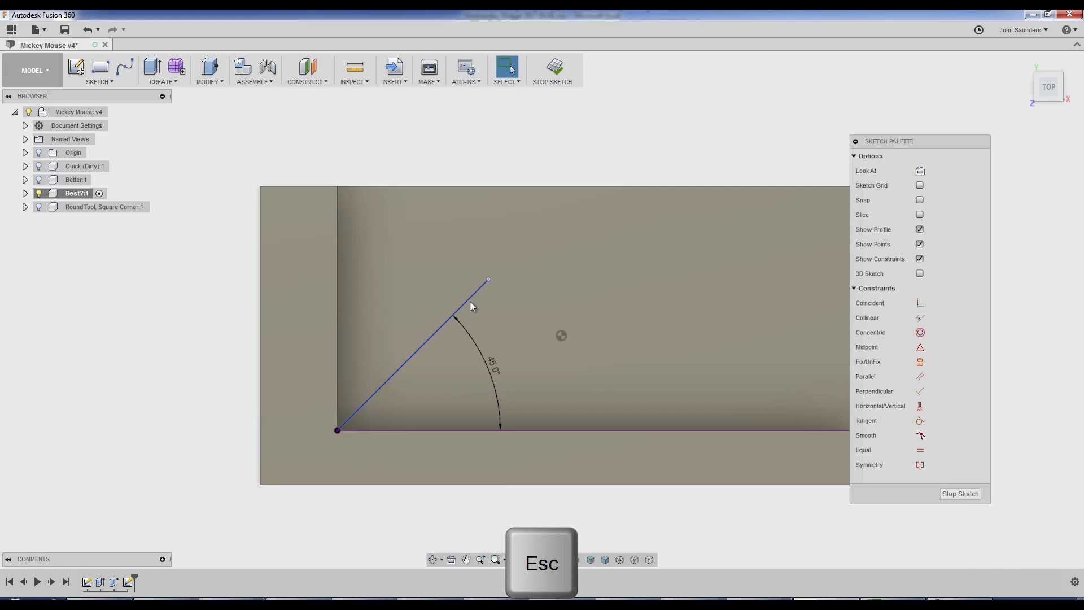
click(470, 299)
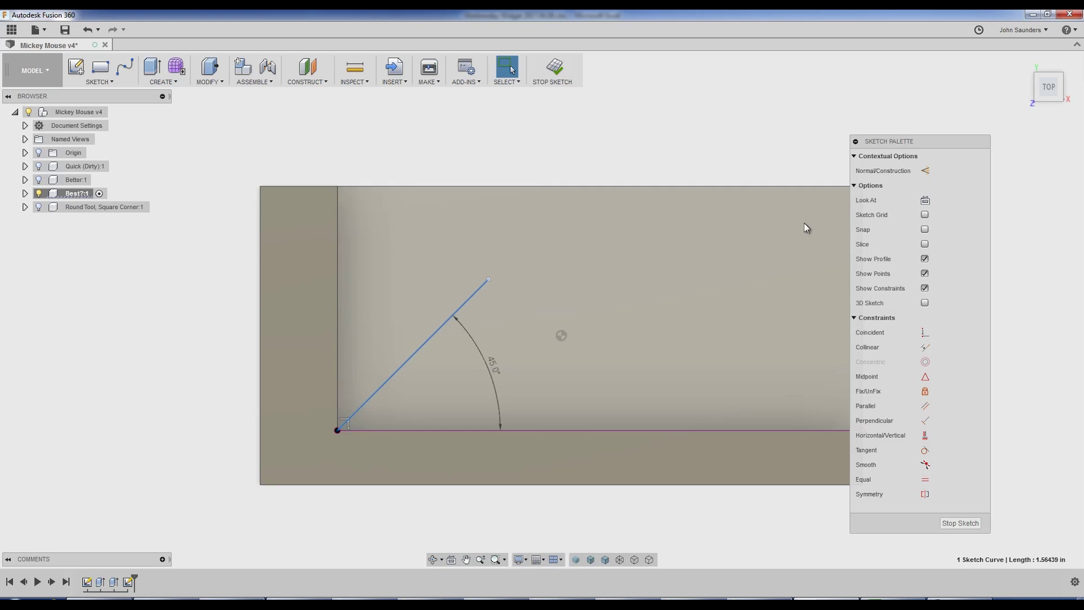
key(x)
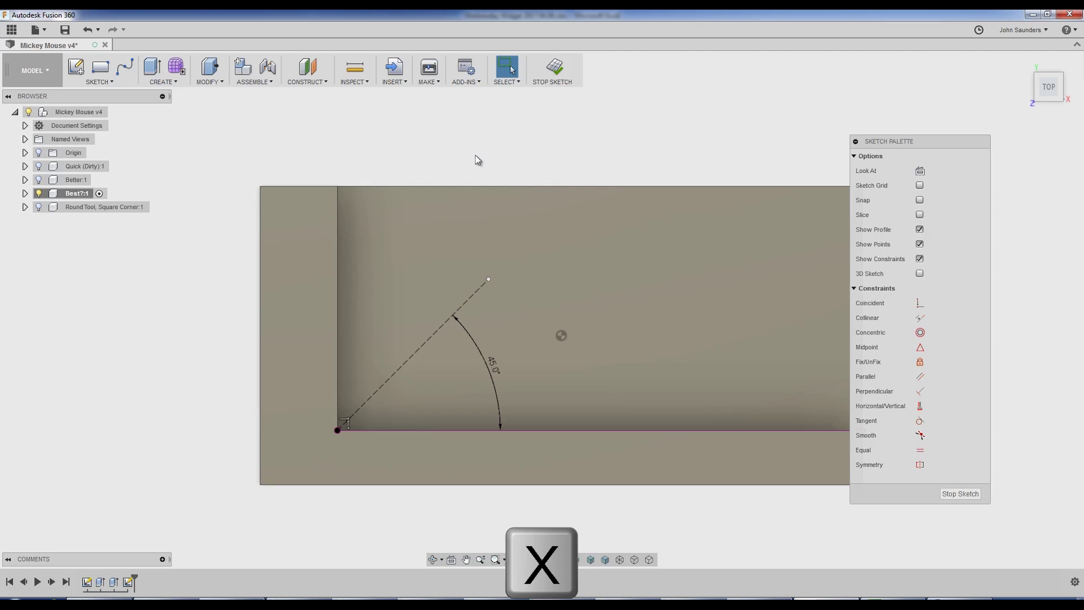
Draw a 0.25 circle and try constraining its centre onto the dashed line, then undo it
key(c)
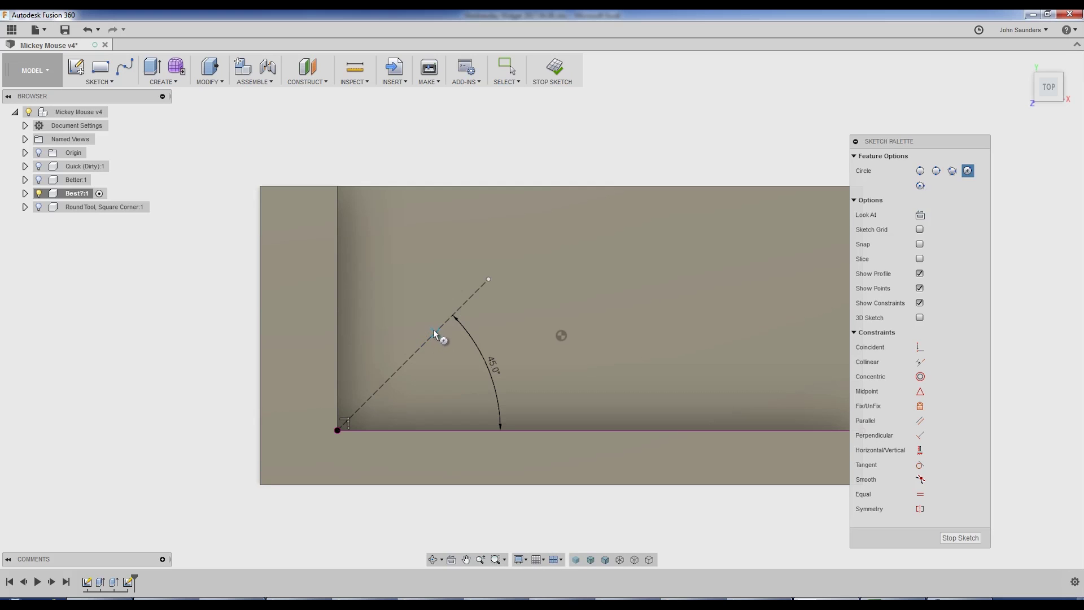
click(446, 132)
text(.25)
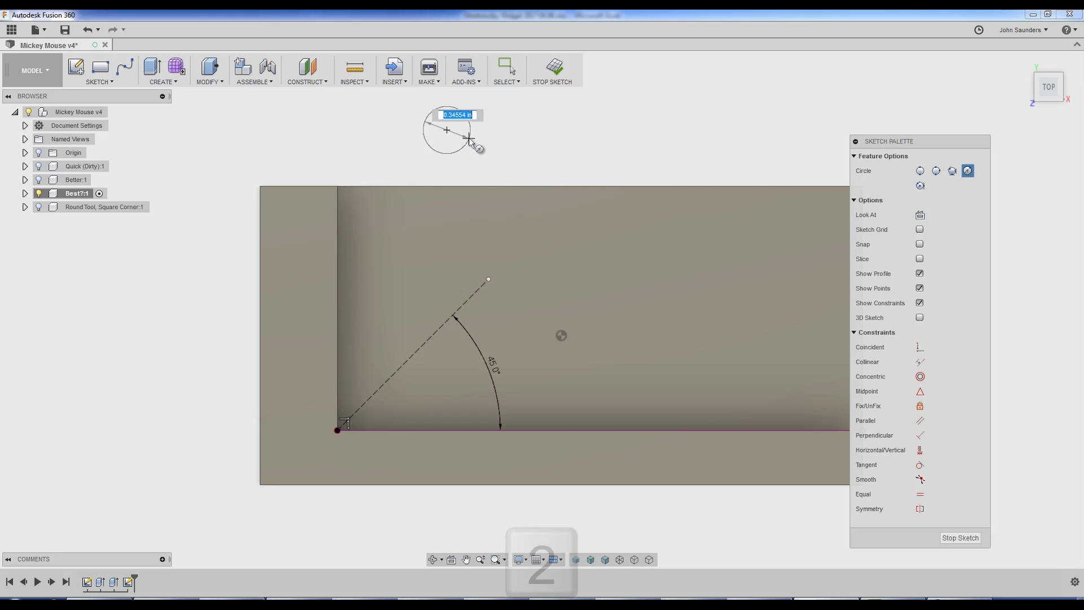
key(Return)
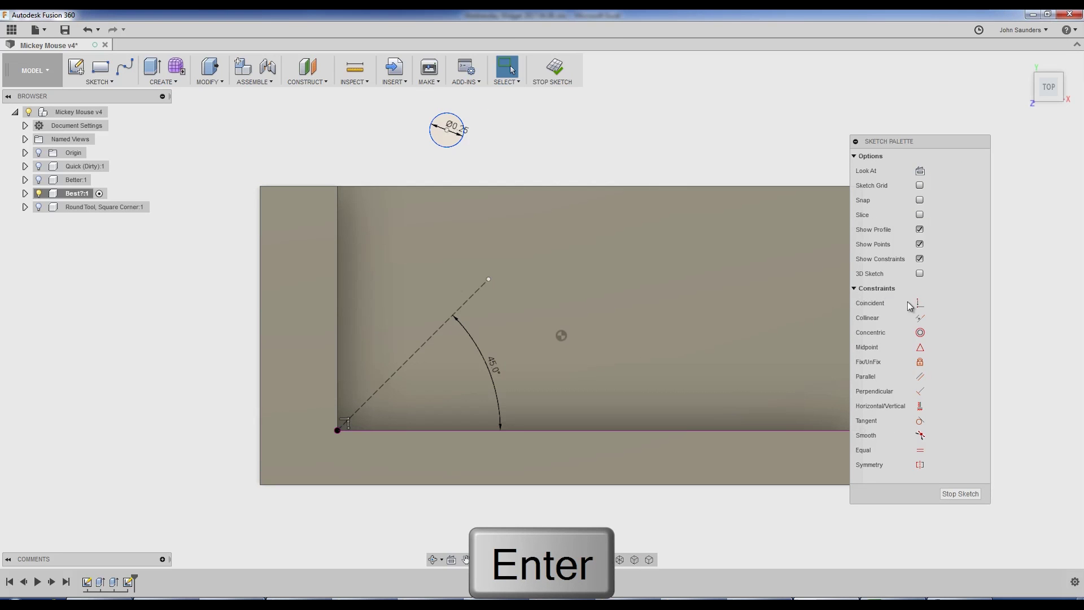
click(920, 304)
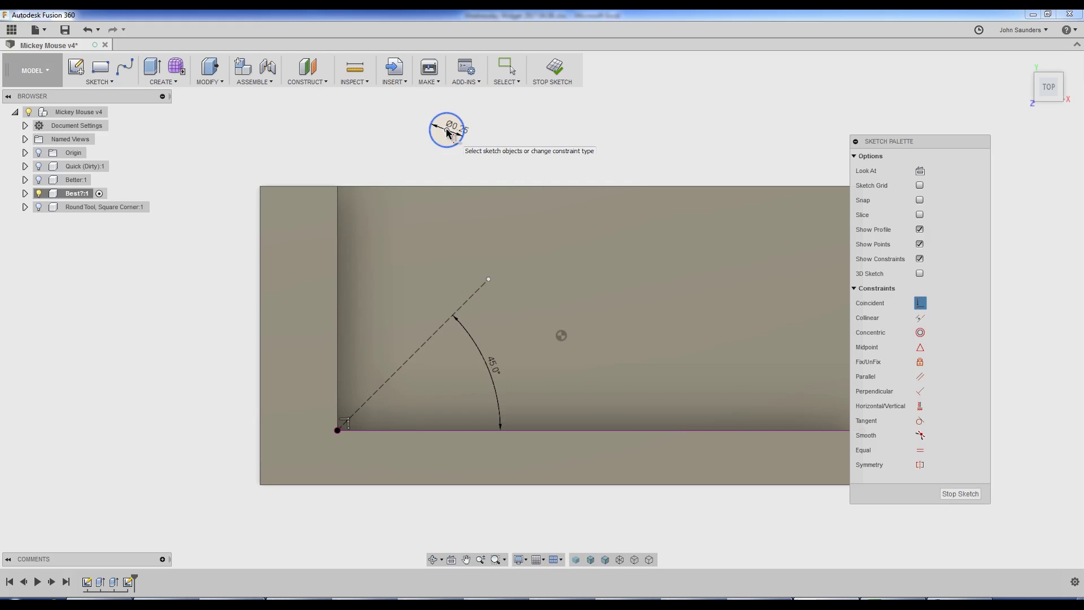
click(447, 131)
click(436, 337)
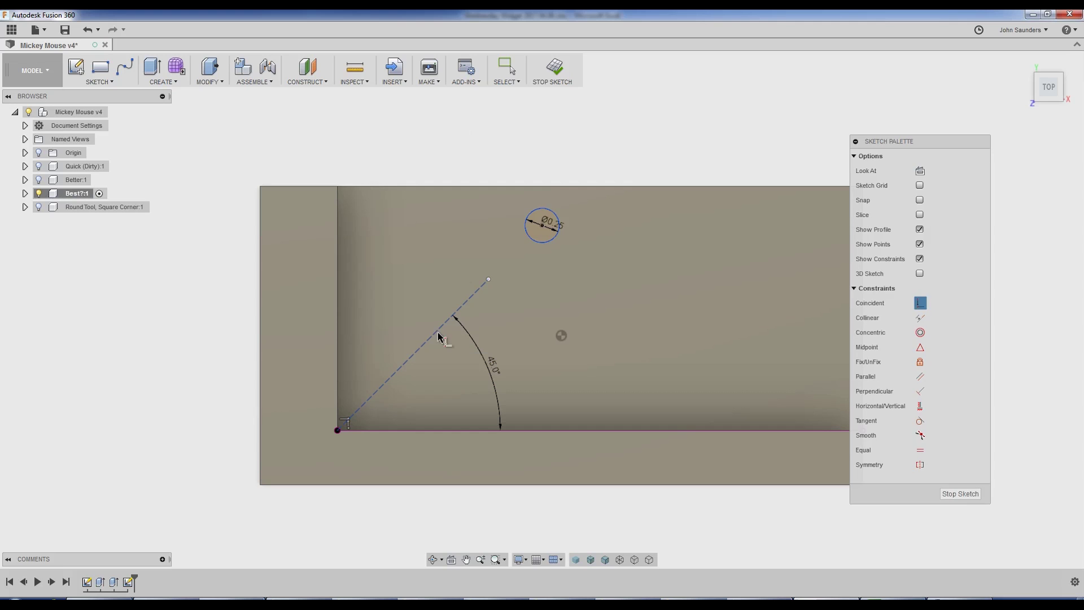
drag(441, 333, 419, 351)
key(ctrl+z)
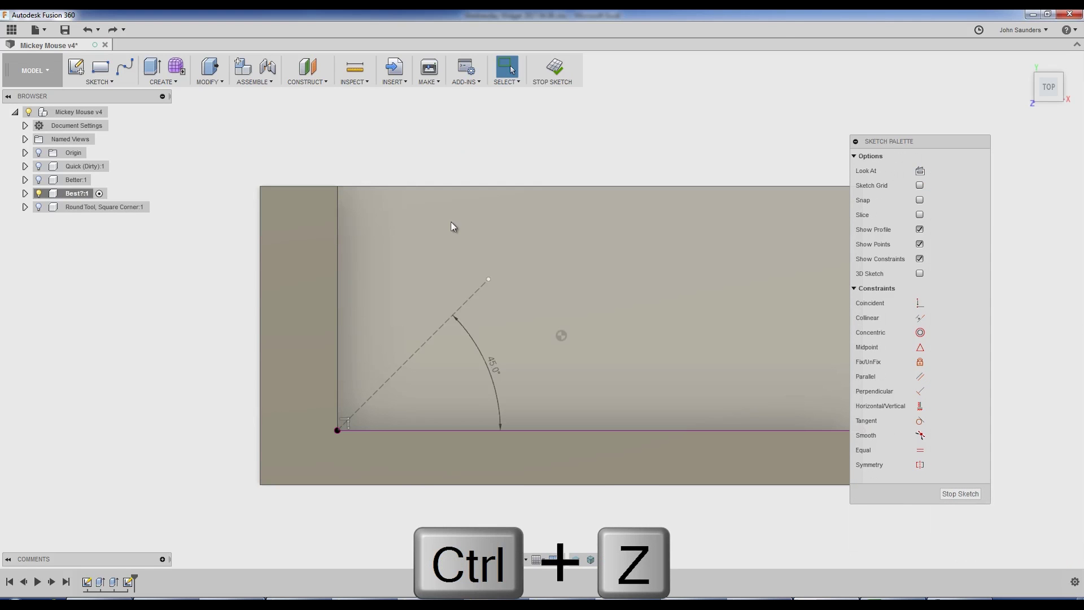
Draw a new Ø0.265 circle centred directly on the dashed 45° line
key(c)
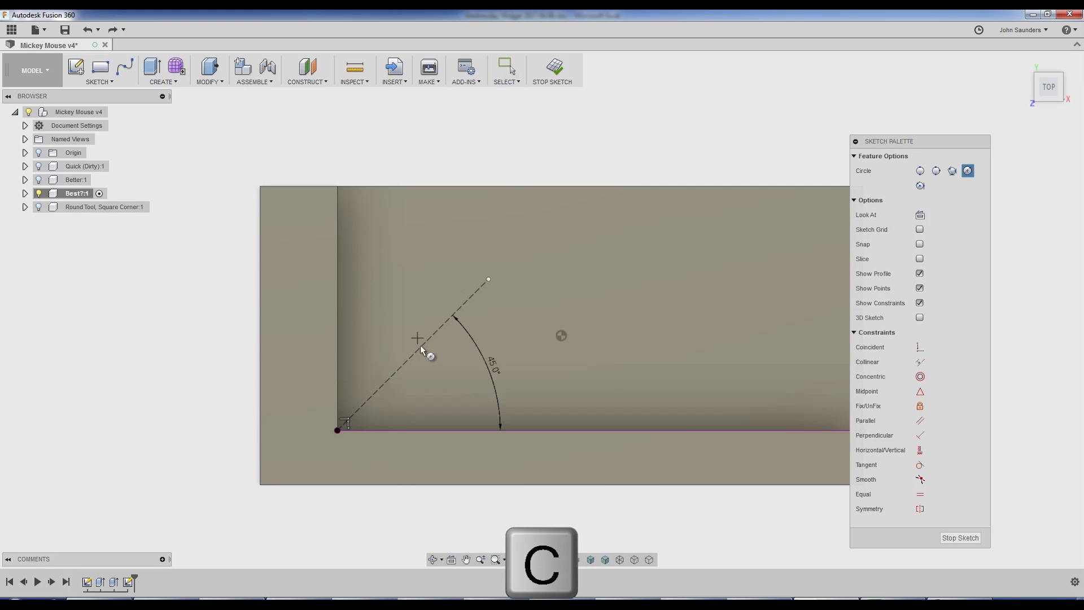
click(432, 334)
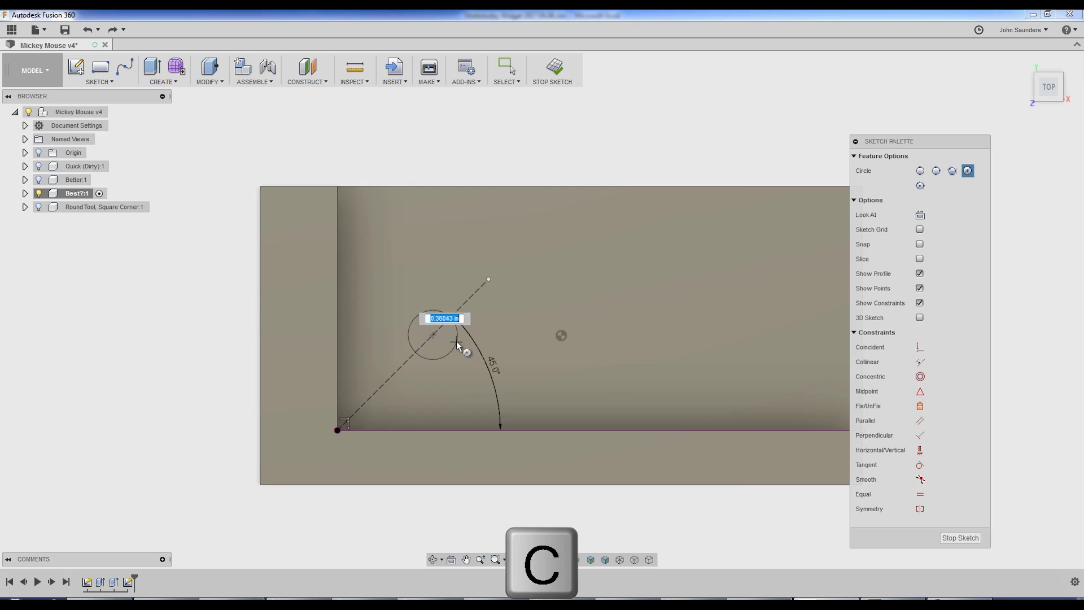
text(265)
key(Return)
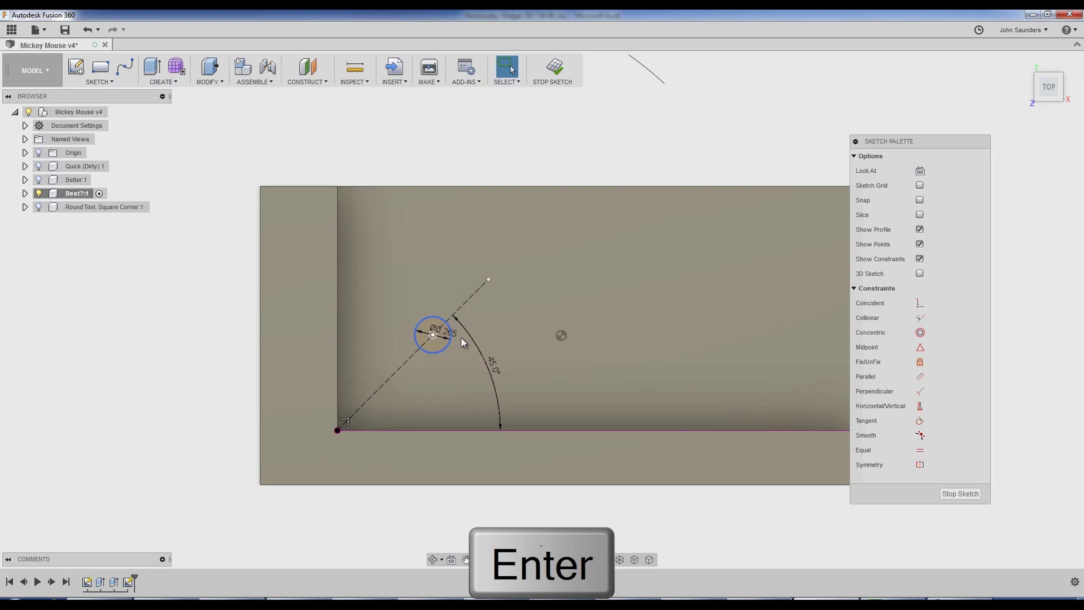
scroll(403, 237, up, 4)
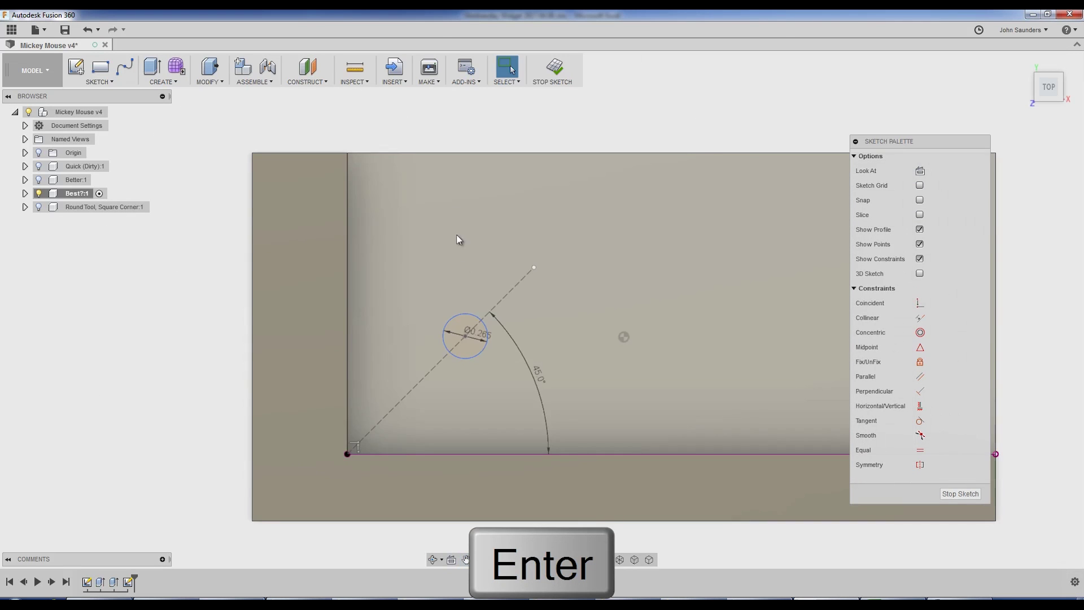
click(452, 346)
scroll(450, 345, down, 1)
click(446, 295)
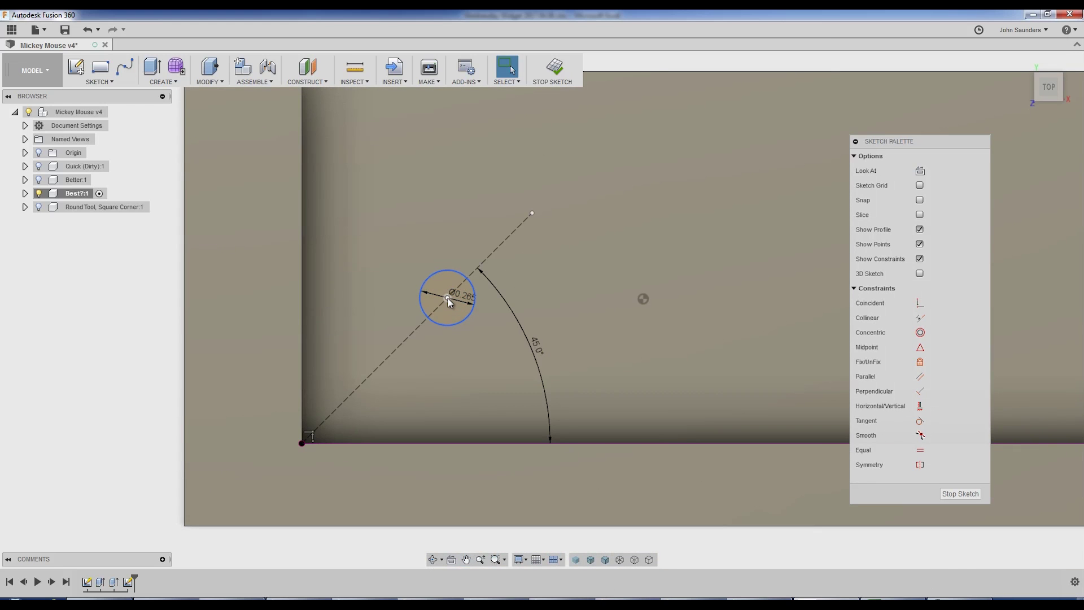
Slide the Ø0.265 circle back and forth along the dashed line toward the pocket corner
drag(385, 345, 416, 337)
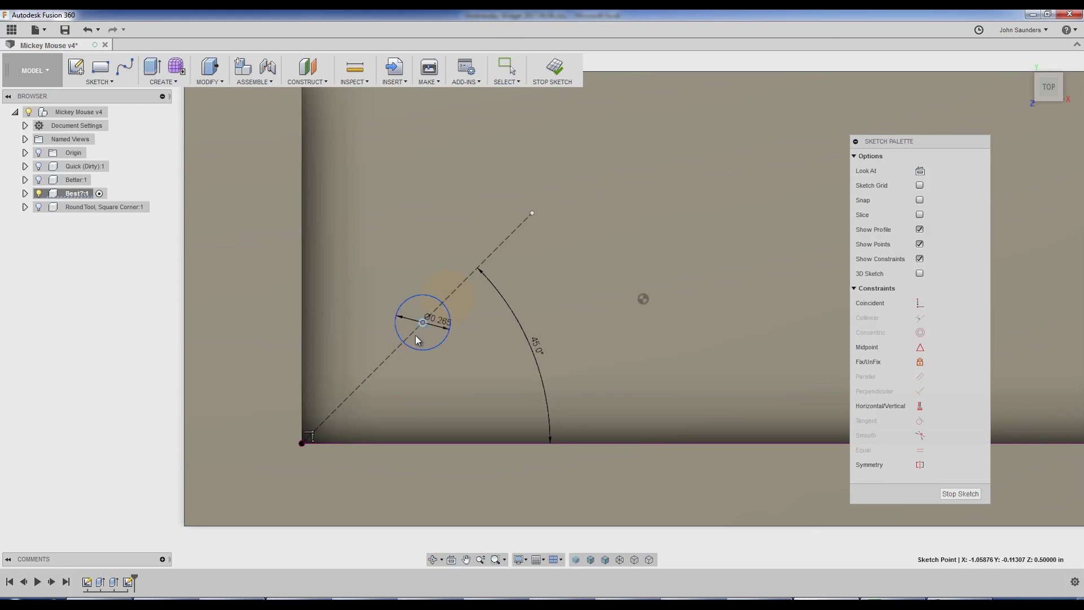
scroll(423, 331, up, 3)
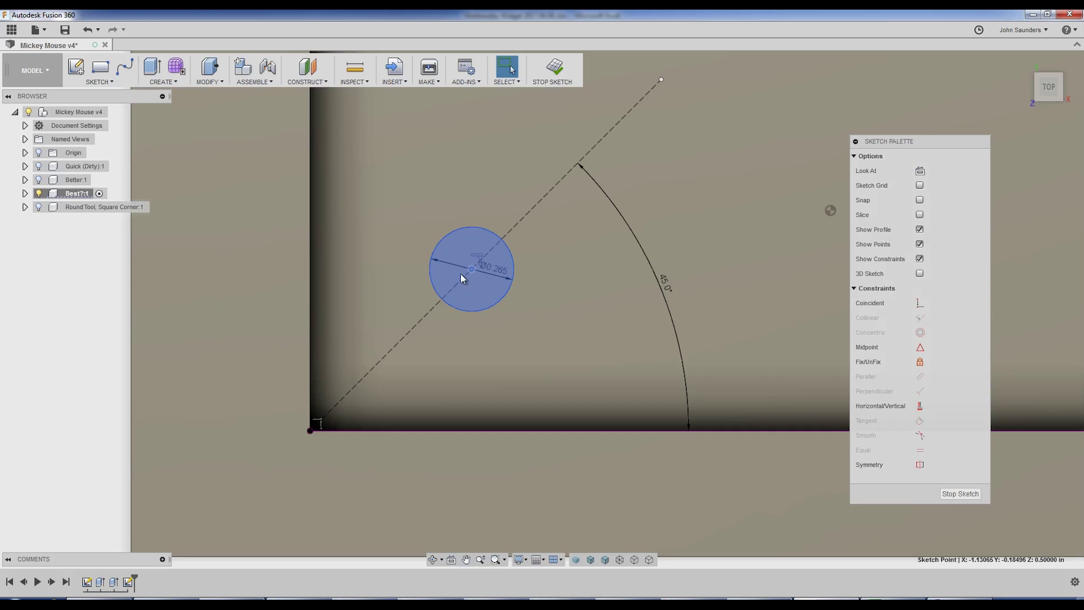
click(467, 274)
drag(473, 271, 323, 402)
scroll(323, 402, up, 3)
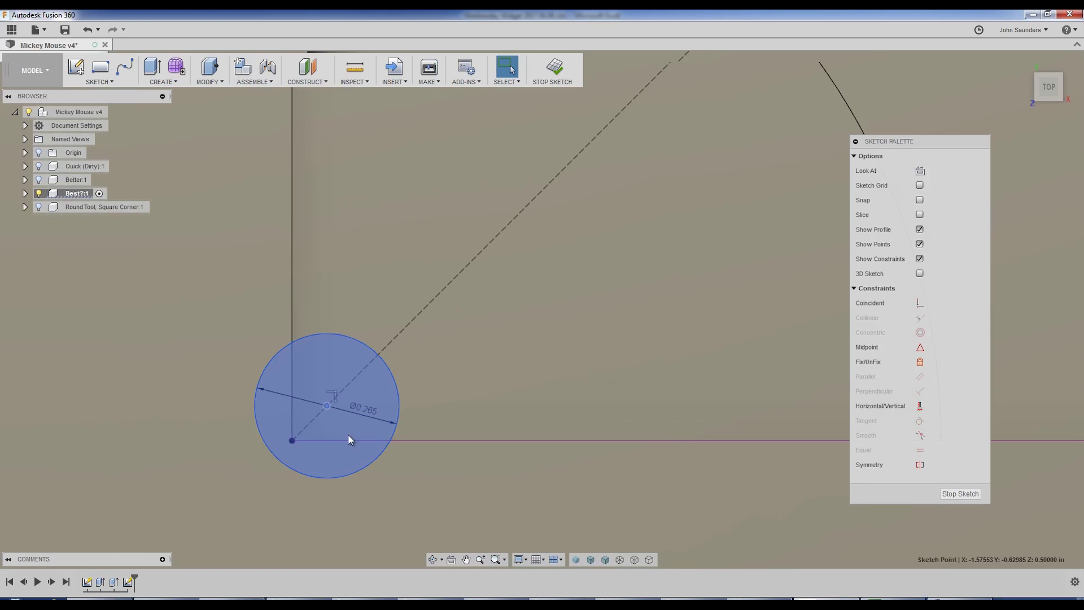
scroll(351, 441, down, 1)
scroll(452, 300, up, 3)
drag(427, 306, 447, 284)
scroll(388, 358, up, 3)
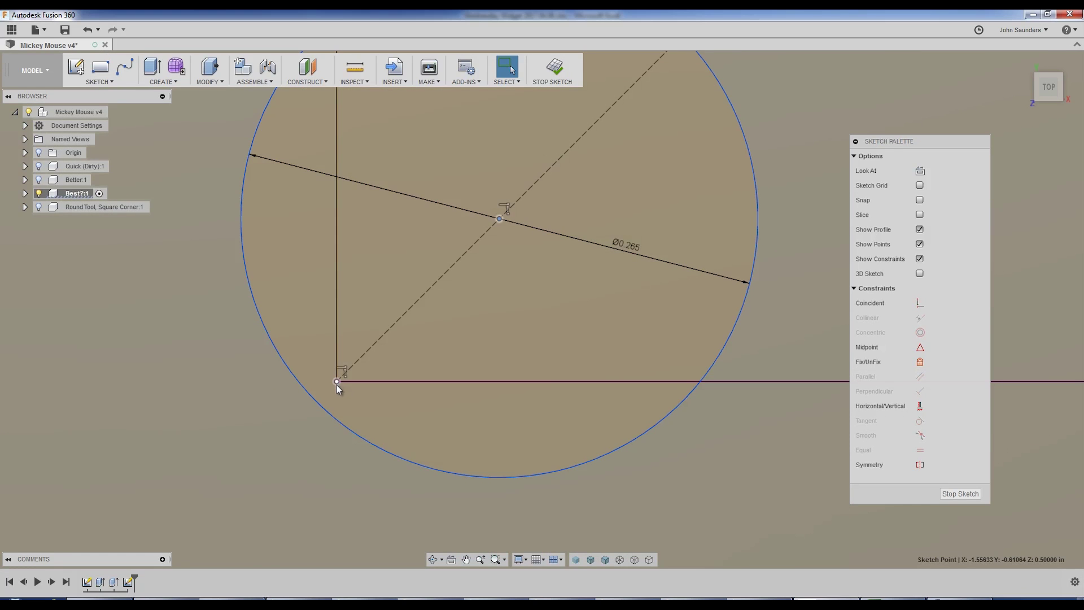
mouse_move(500, 220)
mouse_down()
mouse_move(371, 310)
mouse_move(355, 360)
mouse_move(479, 227)
mouse_move(490, 199)
mouse_move(510, 190)
mouse_move(507, 202)
mouse_up()
Try making the circle pass through the corner point, undo it, and reframe the circle
click(919, 303)
key(ctrl+z)
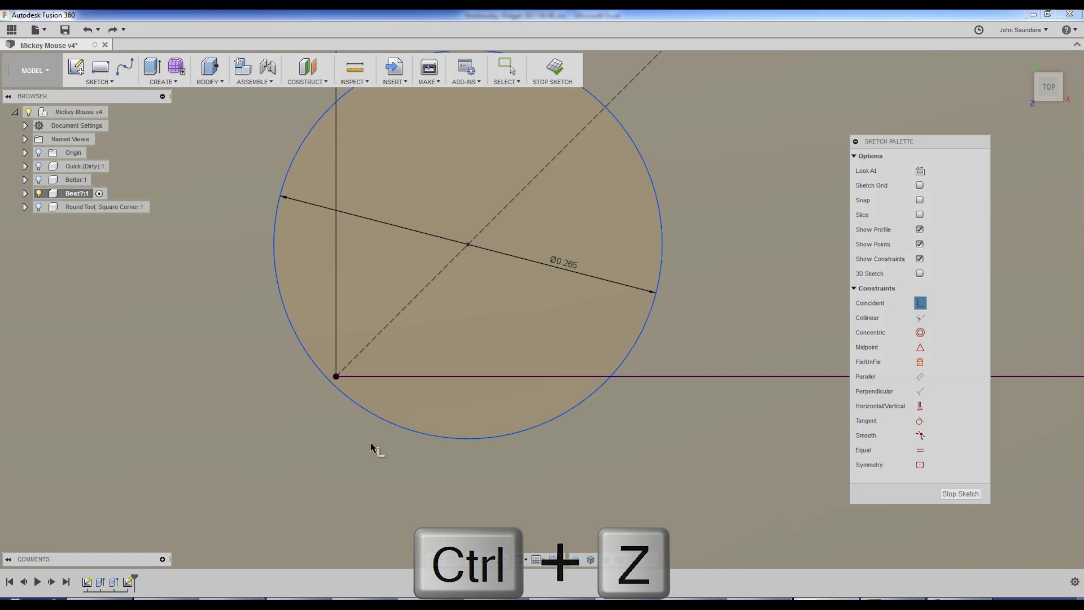
click(339, 378)
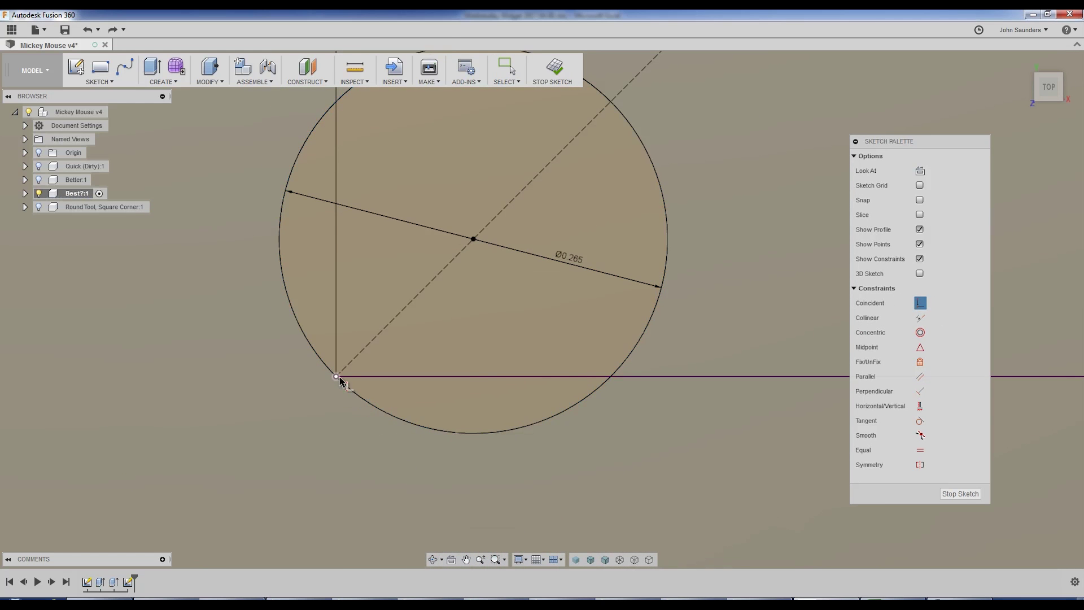
scroll(338, 380, up, 5)
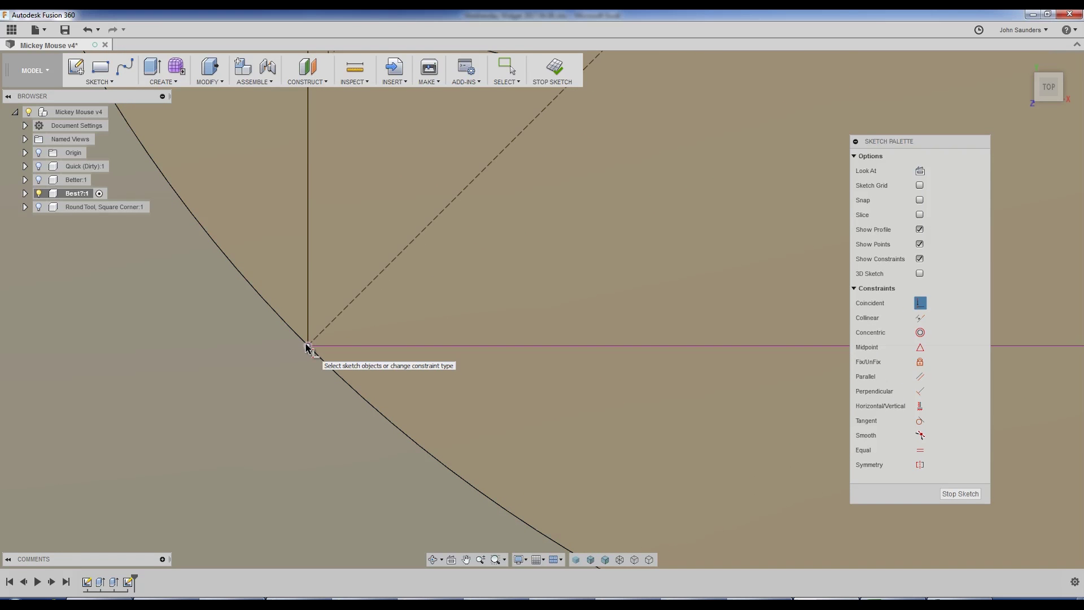
key(ctrl+z)
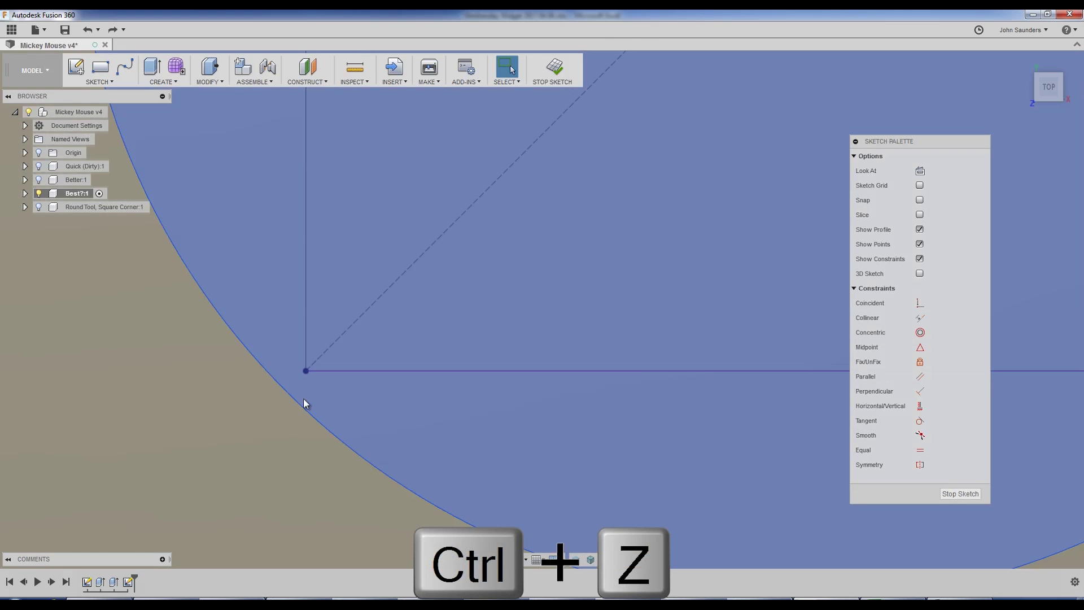
scroll(303, 403, down, 5)
middle_drag(257, 403, 484, 357)
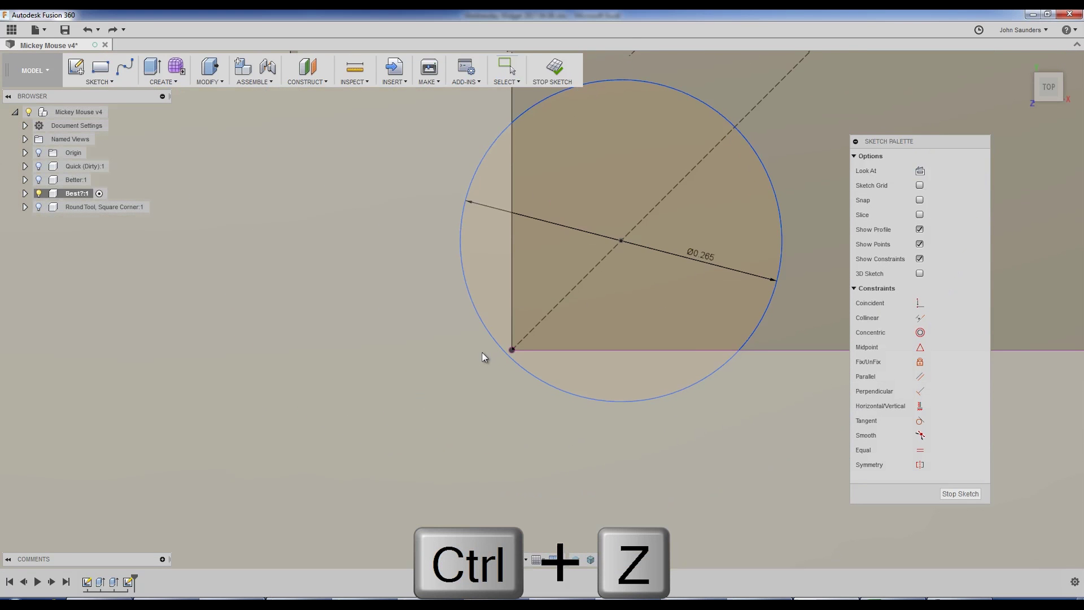
scroll(480, 362, down, 2)
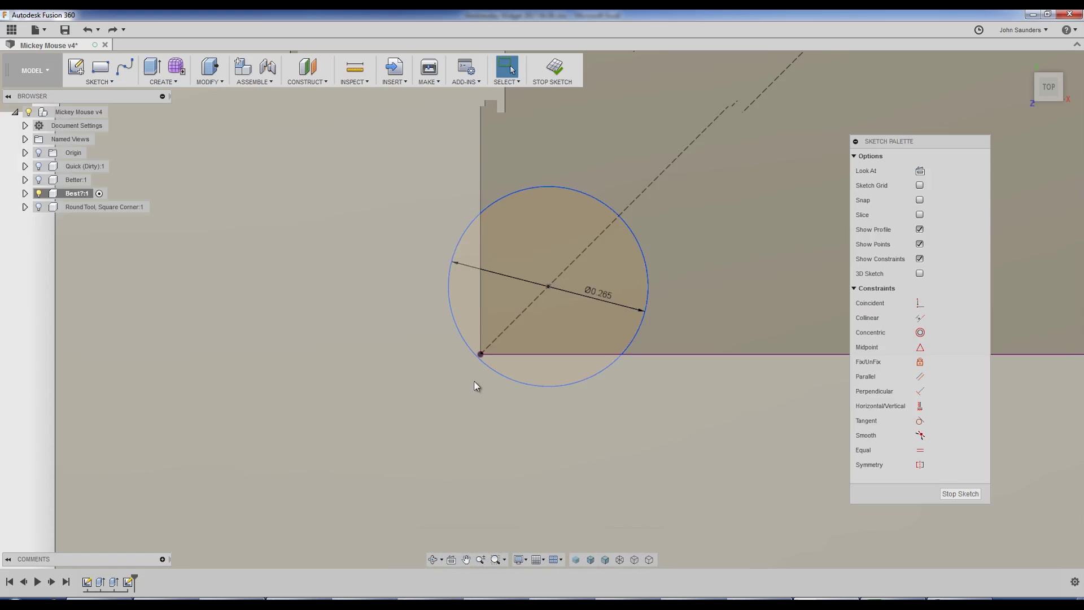
scroll(514, 296, up, 4)
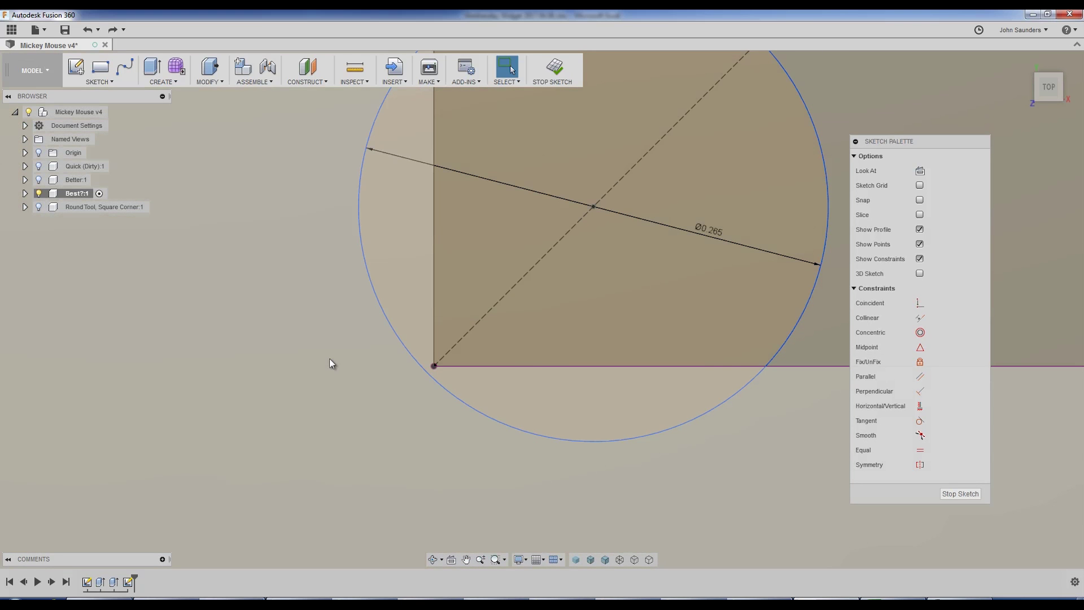
Add a 0.01 tangent dimension from the circle's rim to the pocket corner
key(d)
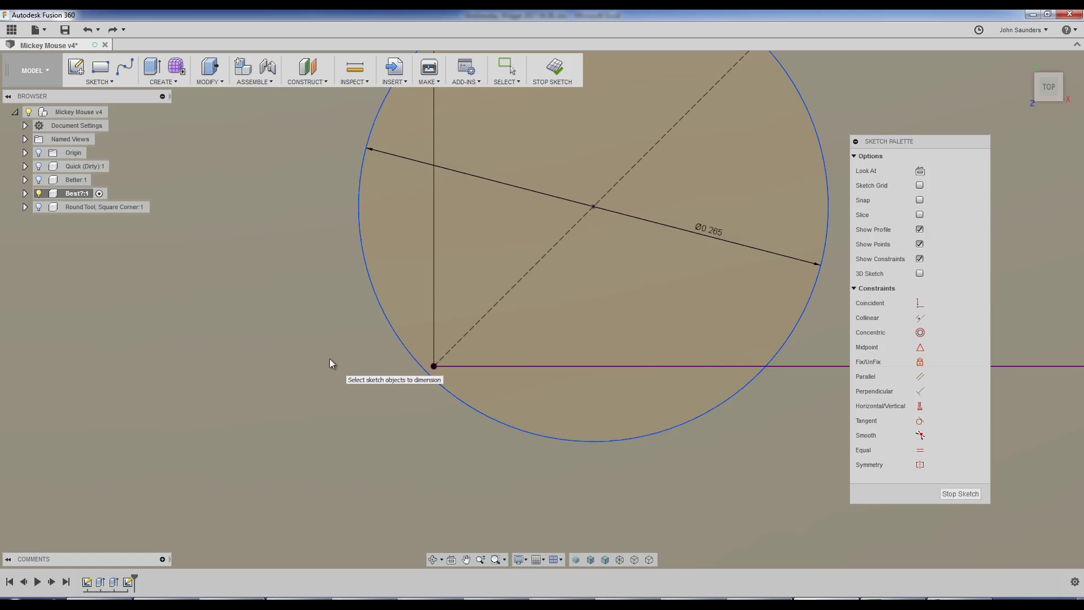
right_click(330, 362)
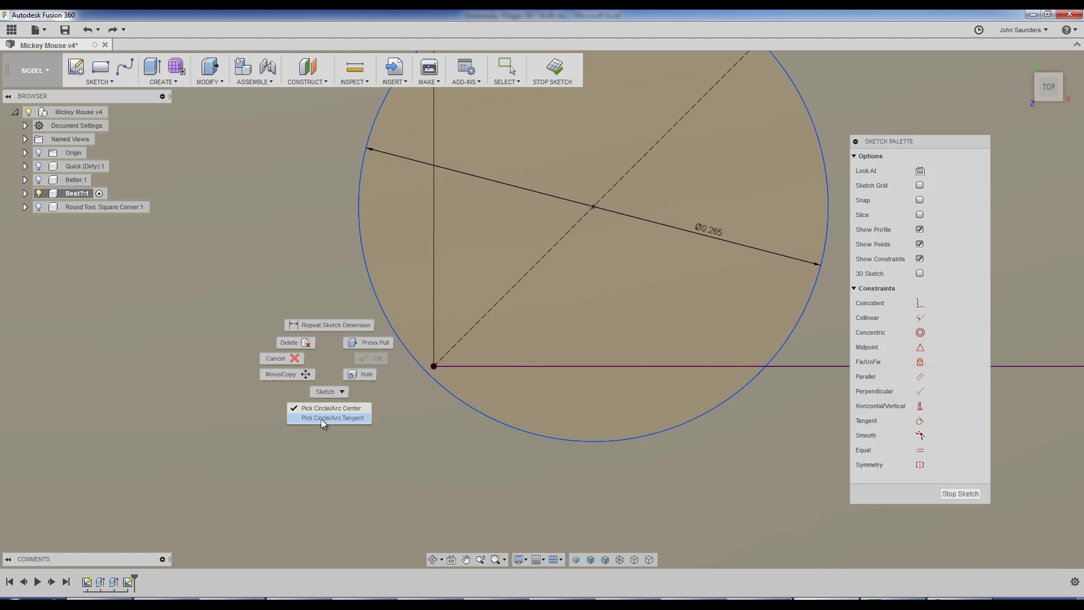
click(351, 422)
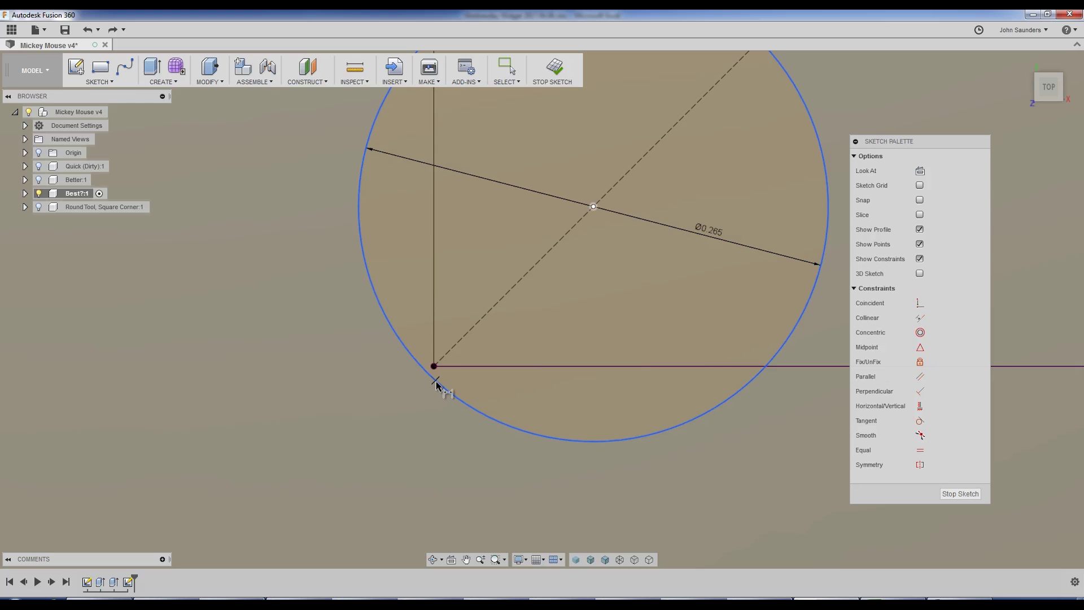
click(435, 370)
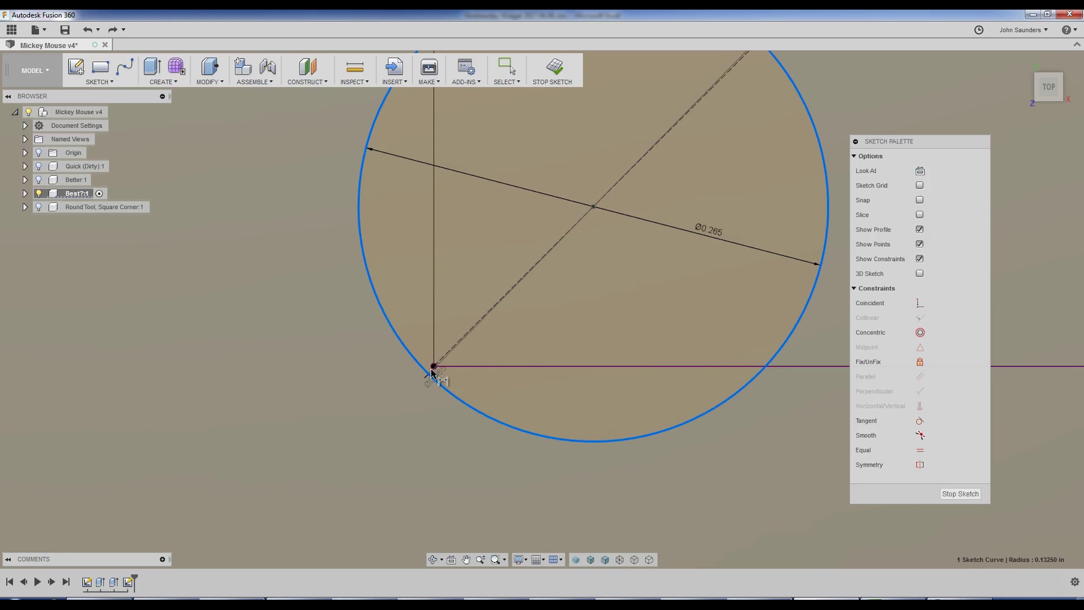
scroll(435, 368, up, 3)
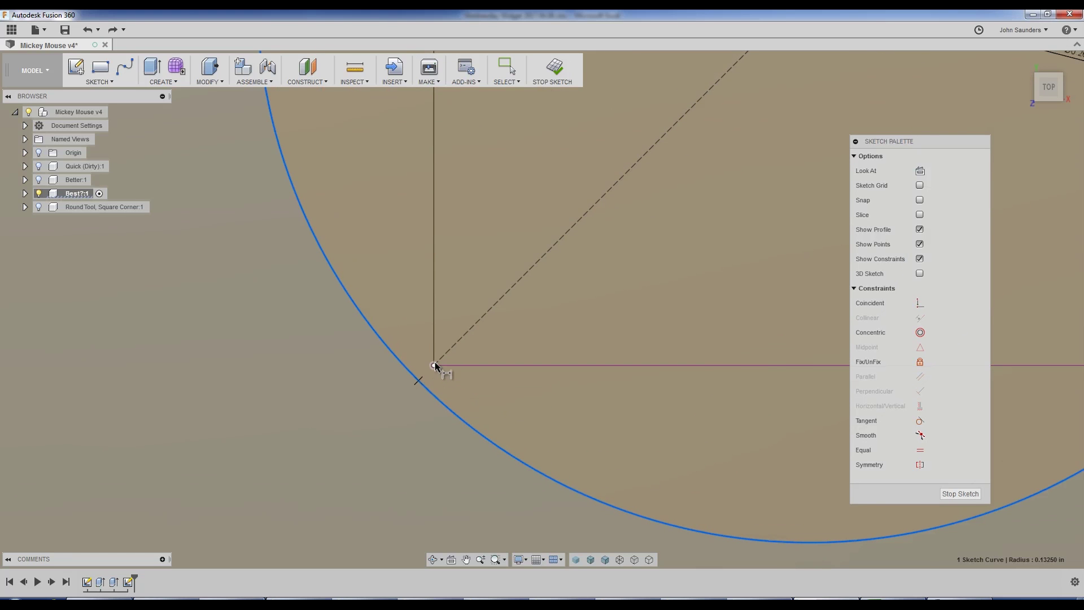
click(434, 366)
click(391, 404)
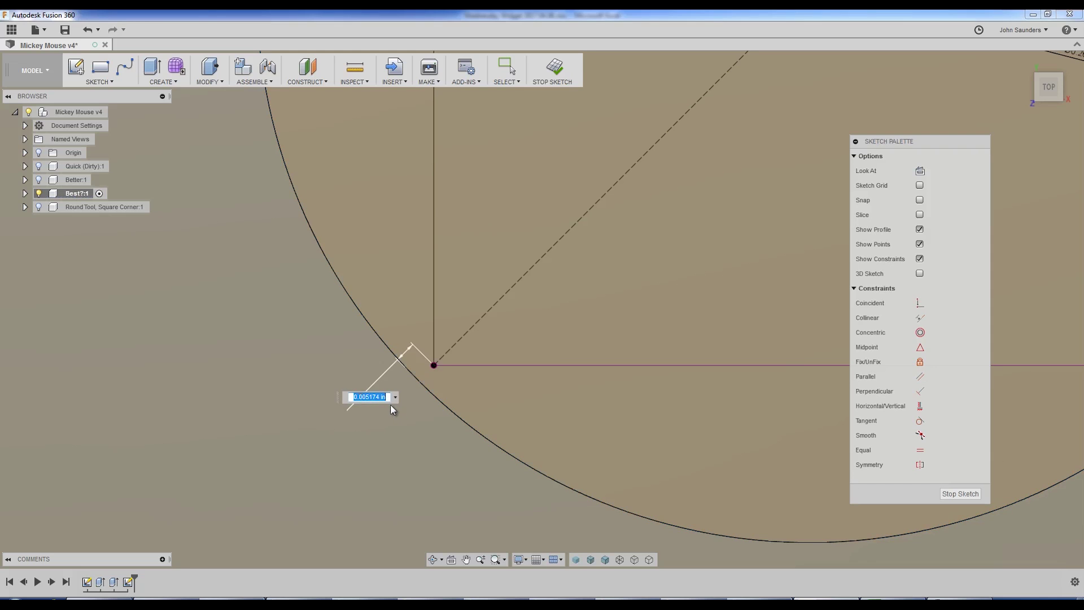
text(01)
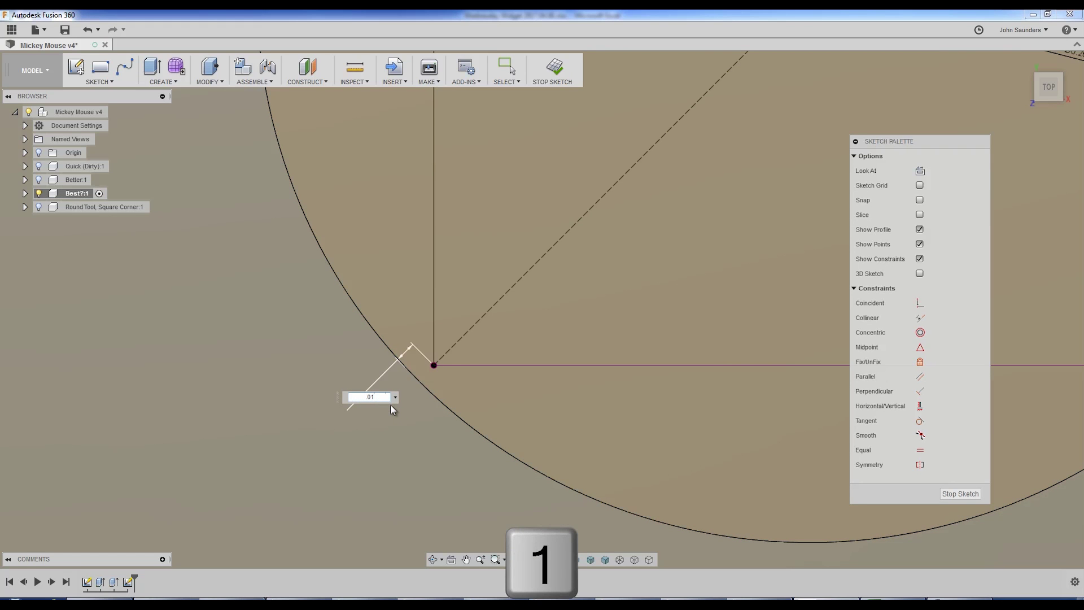
key(Return)
scroll(516, 343, down, 2)
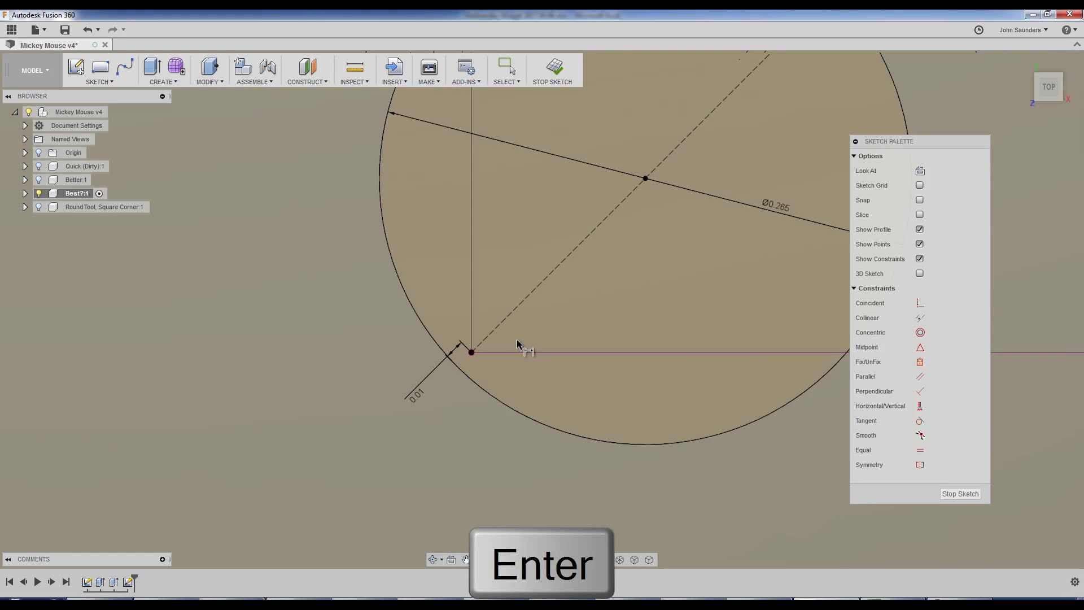
scroll(517, 343, down, 2)
middle_drag(528, 327, 455, 386)
key(Escape)
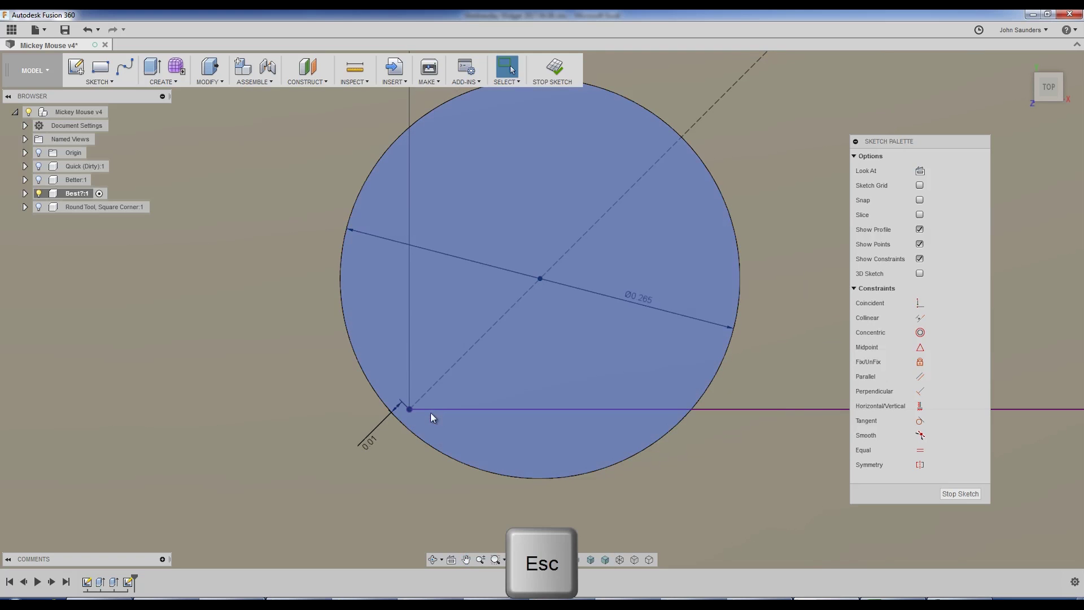
Attempt a corner-to-centre dimension, then decline the over-constraining driven dimension
key(d)
click(409, 409)
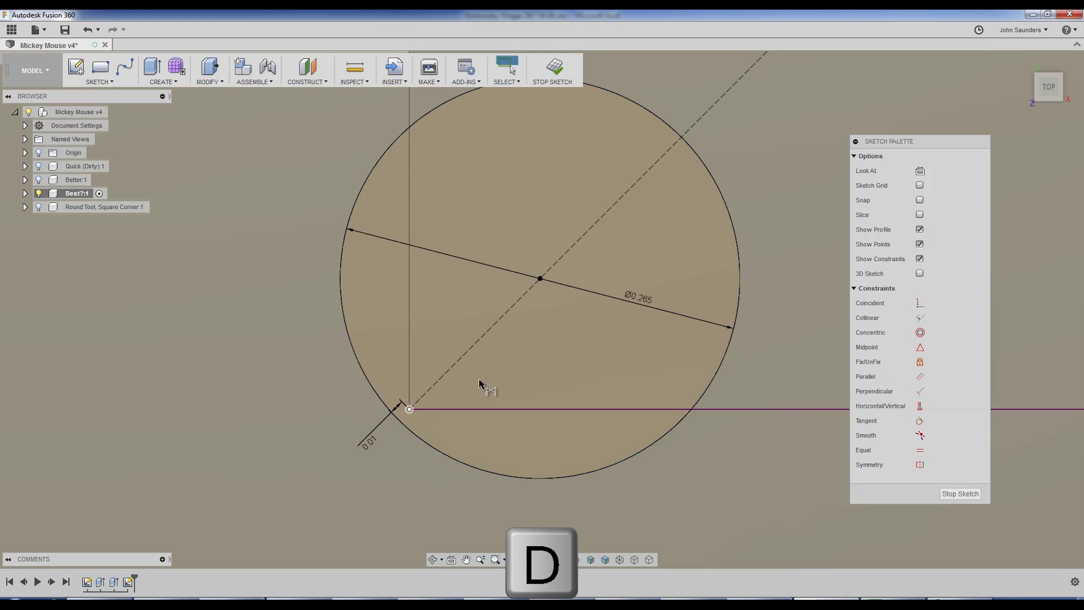
click(539, 279)
click(466, 302)
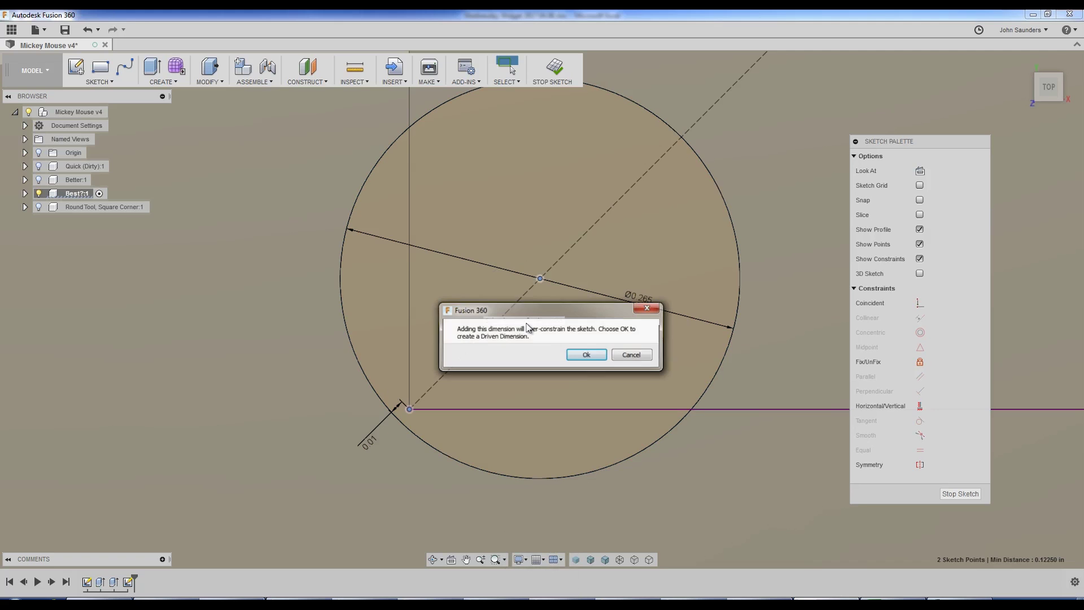
click(632, 355)
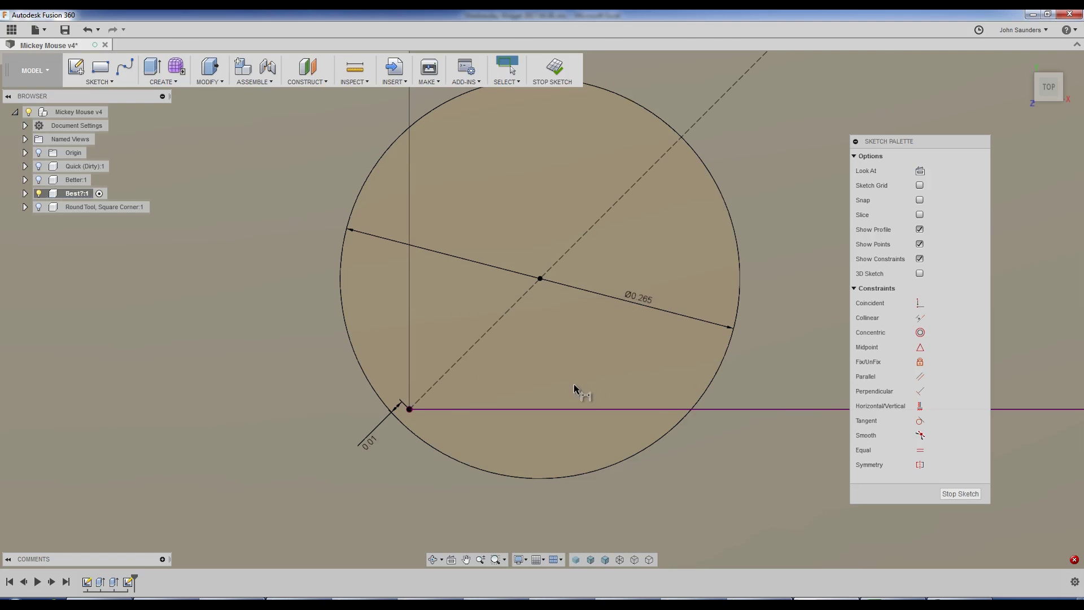
scroll(404, 421, down, 5)
Cut the relief circle with Extrude set to To Object at the pocket's inner corner
key(e)
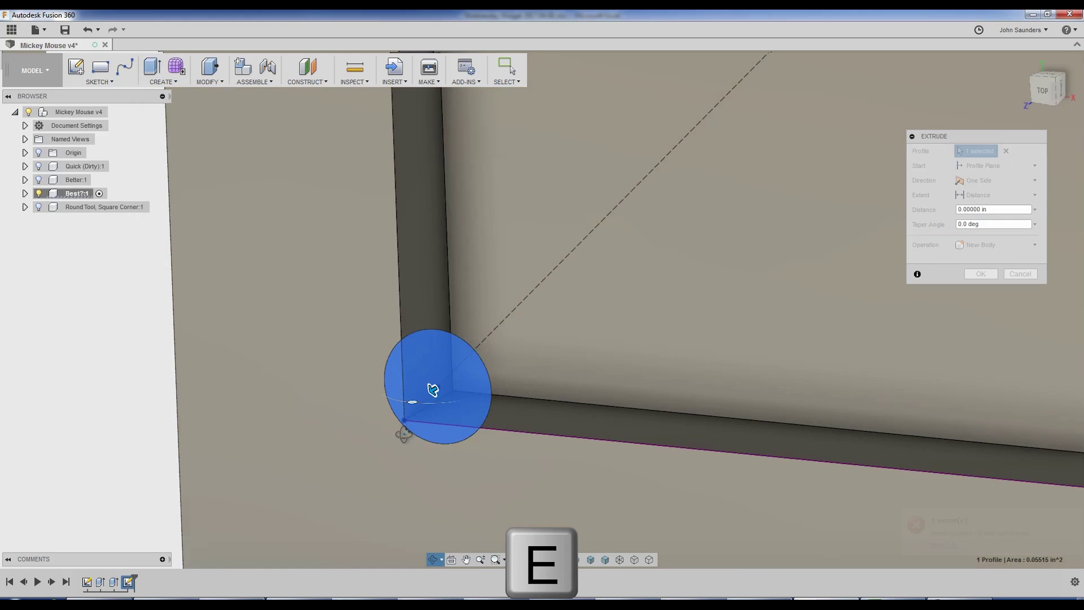
click(982, 198)
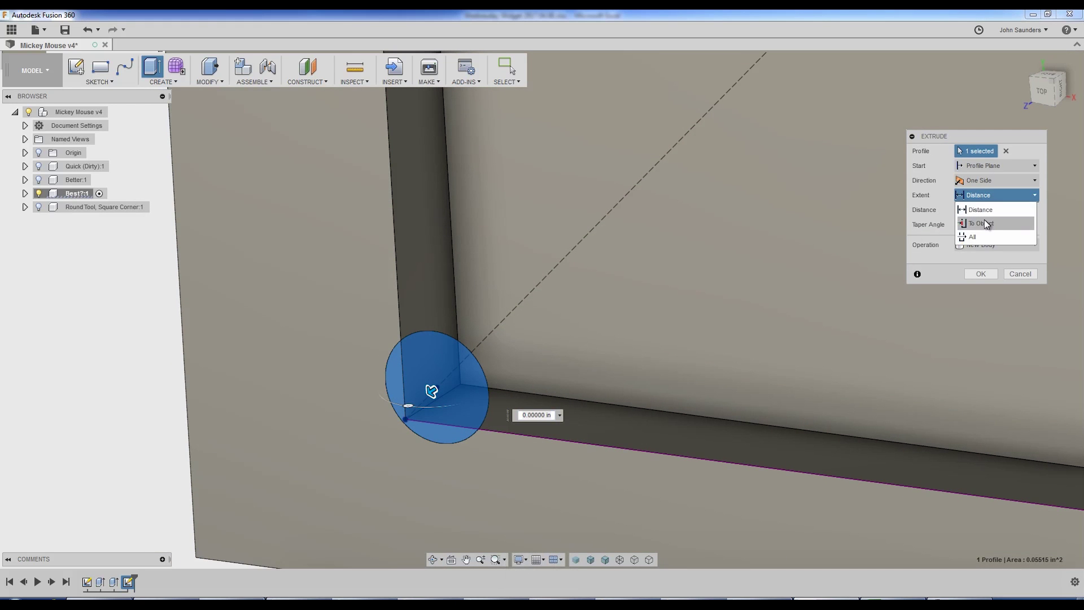
click(983, 225)
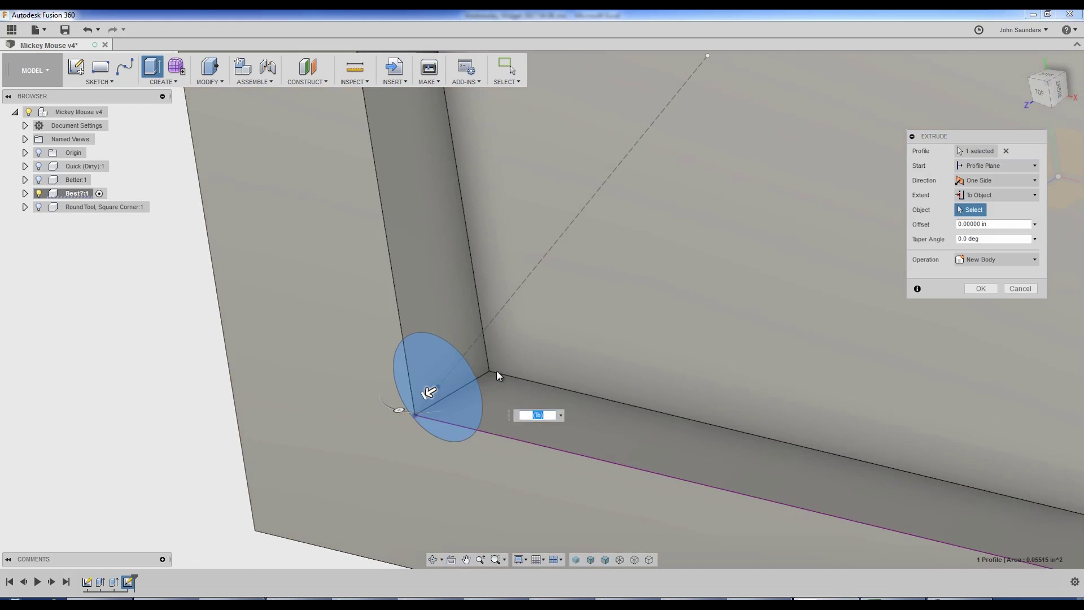
click(490, 371)
click(981, 303)
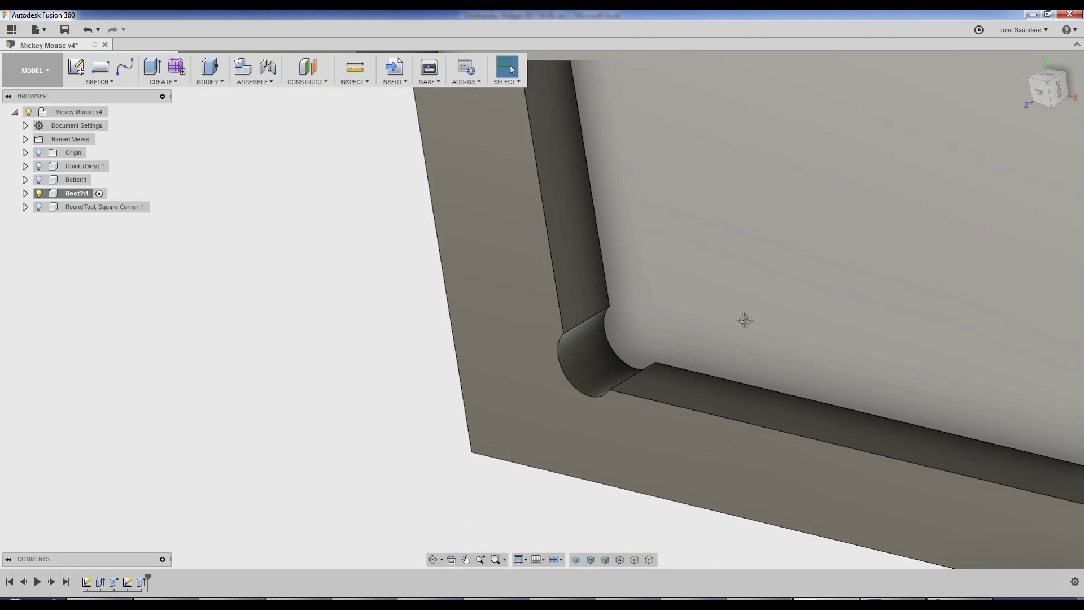
Fillet the vertical and horizontal pocket edges with a 0.025 in radius
text(s)
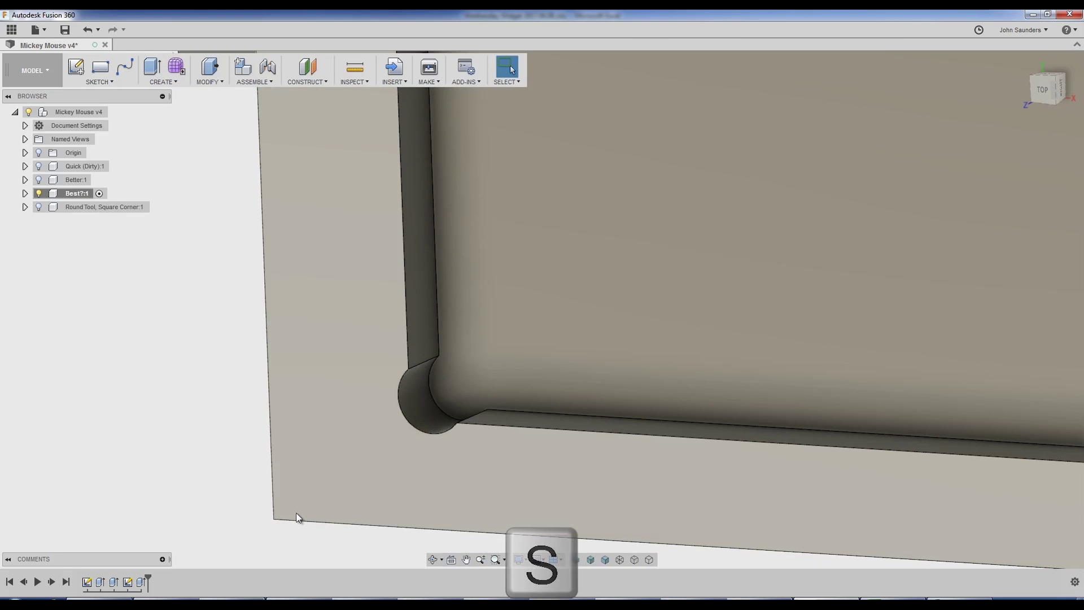
text(il)
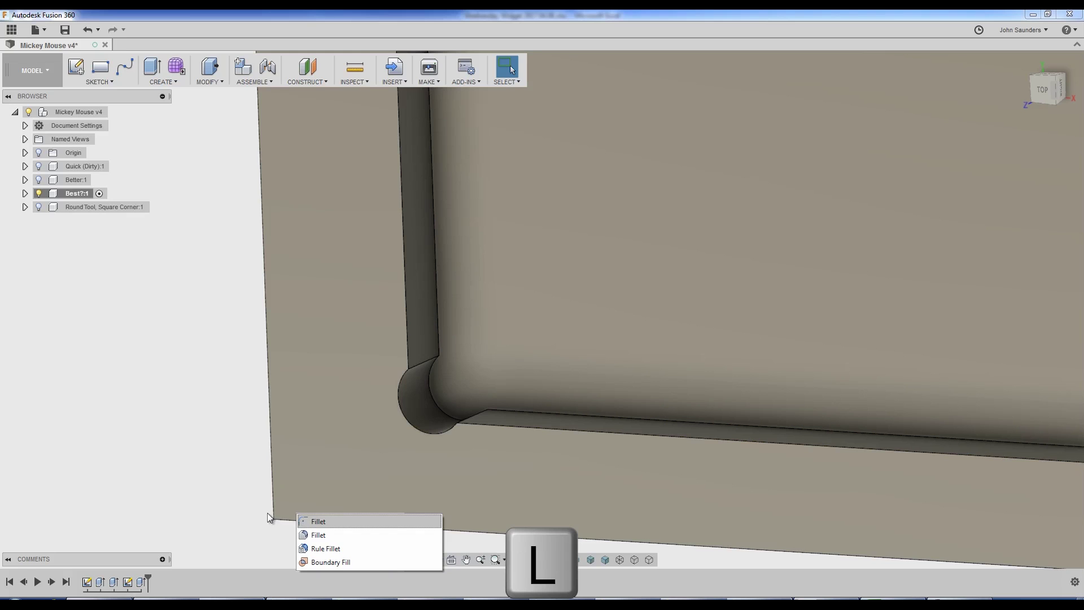
click(307, 535)
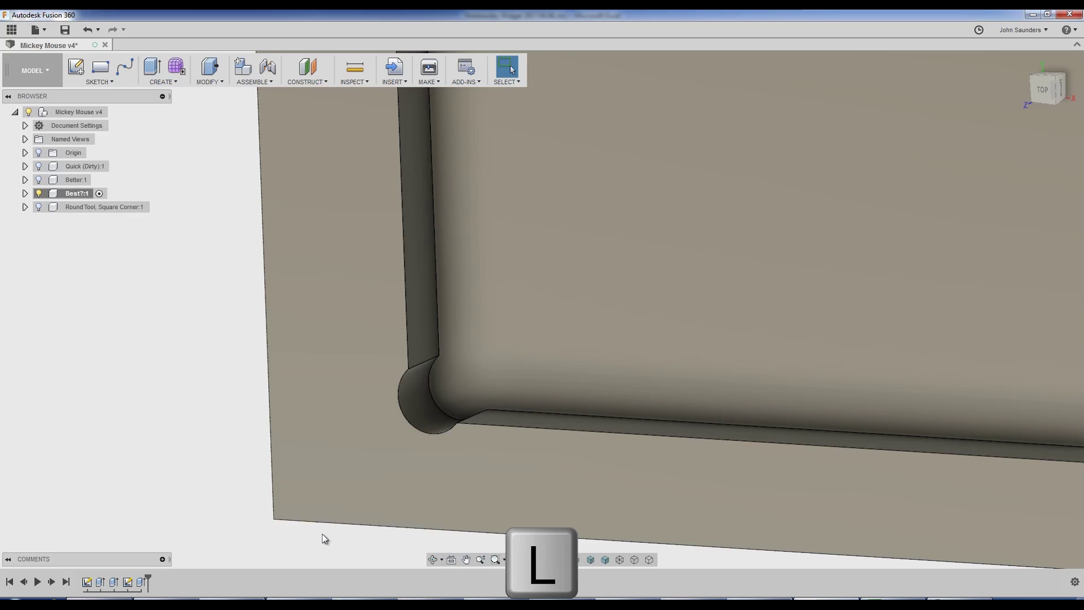
click(418, 371)
click(462, 411)
text(0)
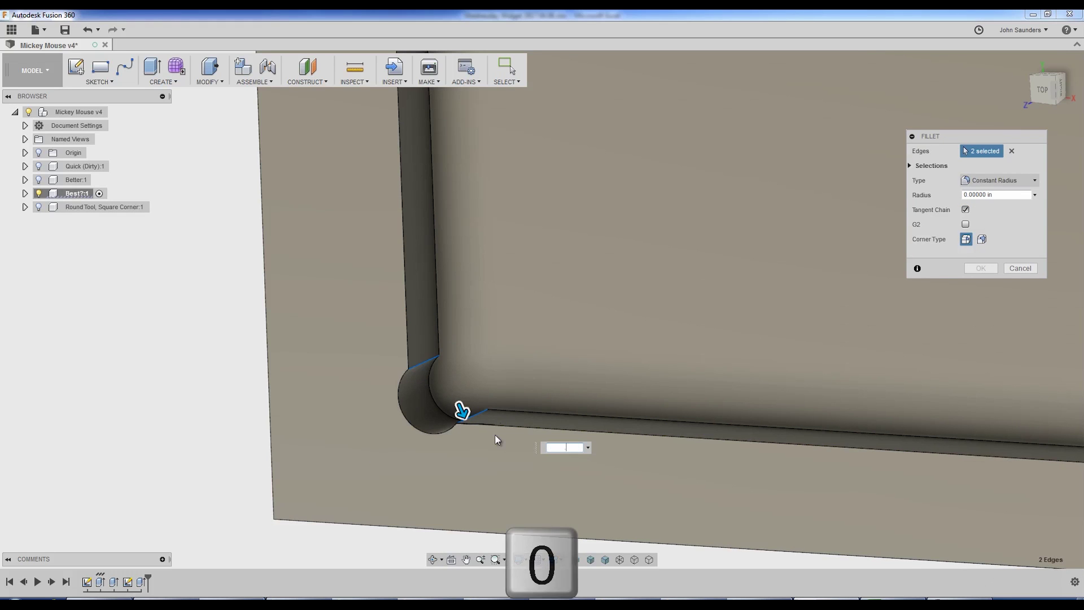
text(25)
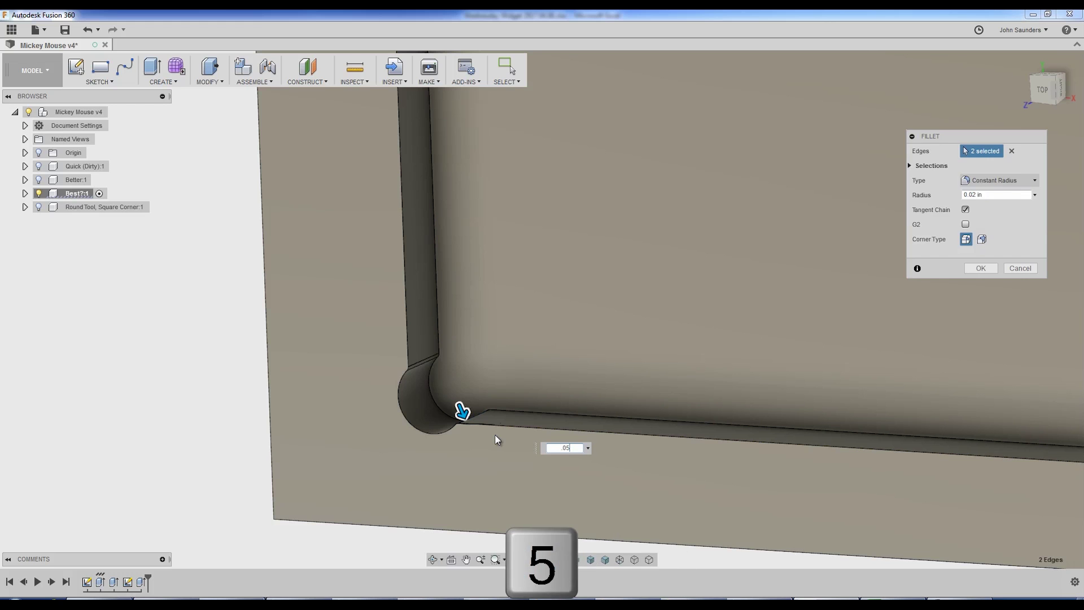
key(Return)
scroll(497, 440, down, 5)
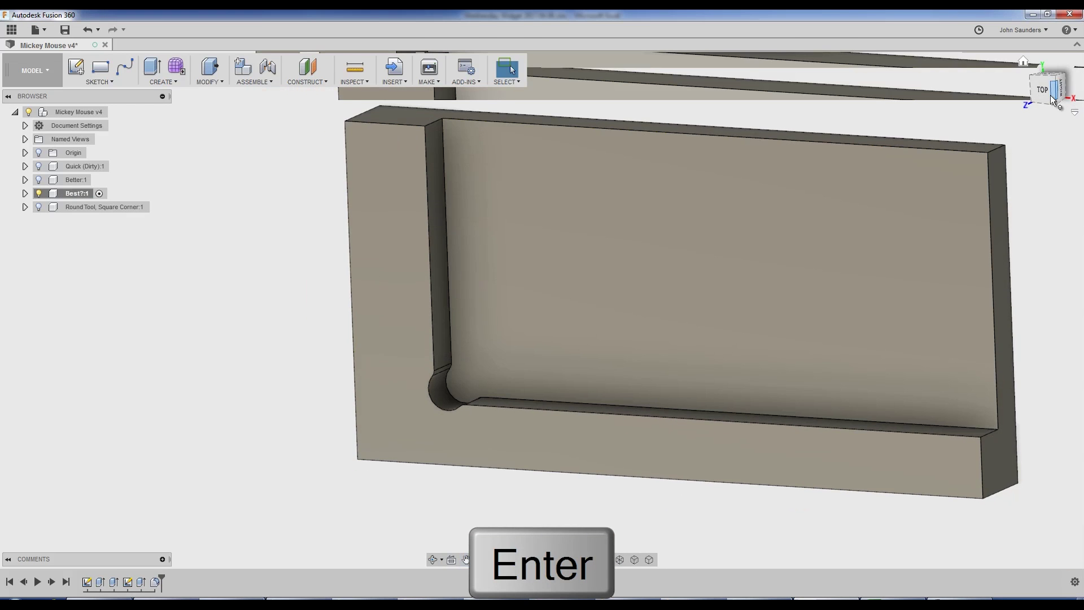
click(1043, 89)
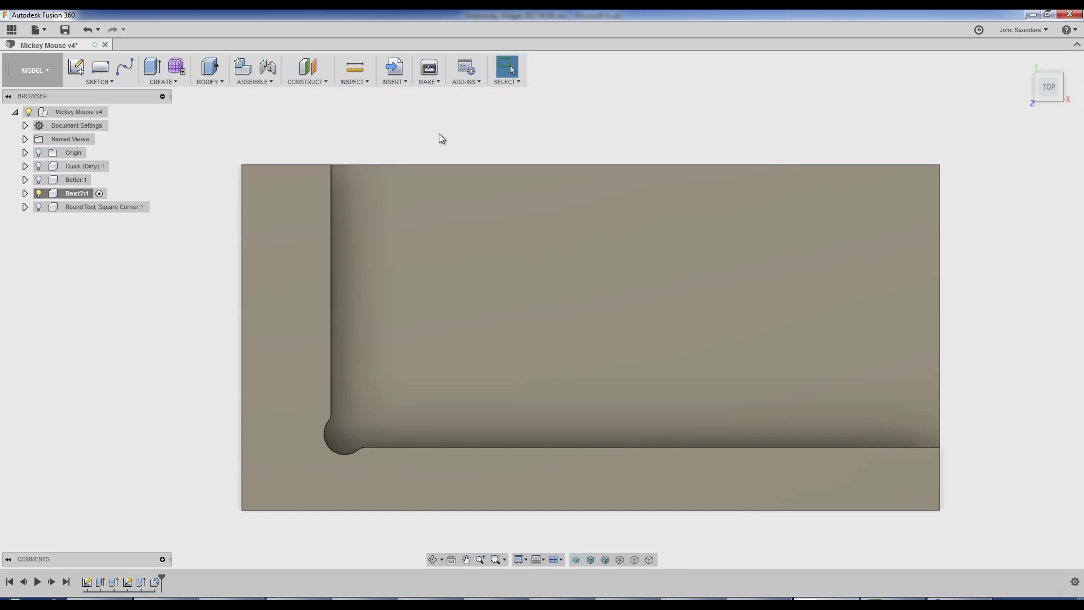
drag(991, 138, 334, 440)
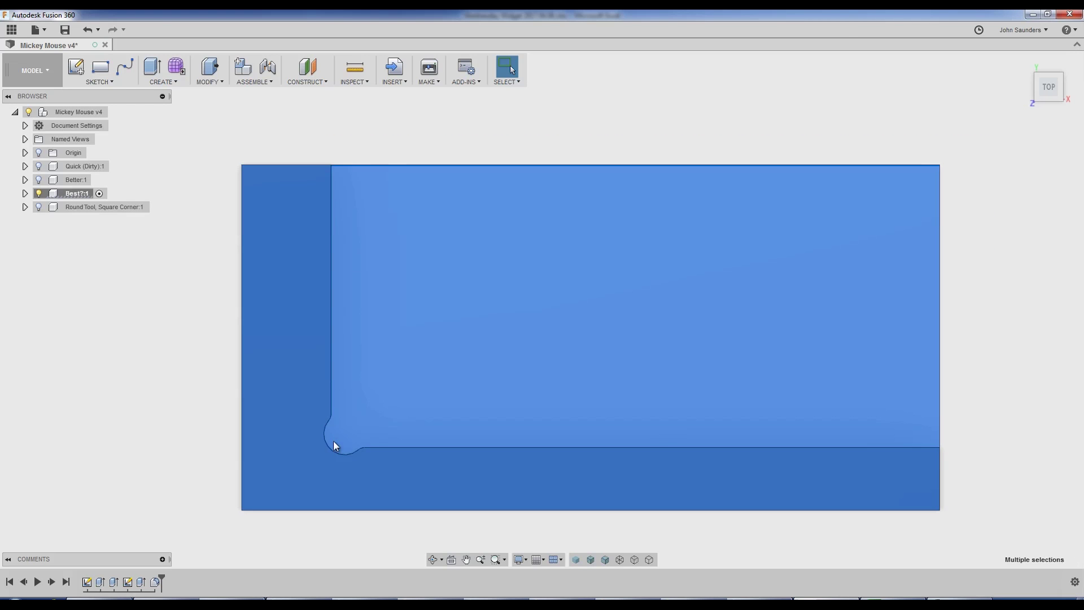
click(455, 125)
mouse_move(462, 131)
shift+middle_down()
mouse_move(450, 126)
mouse_move(458, 137)
shift+middle_up()
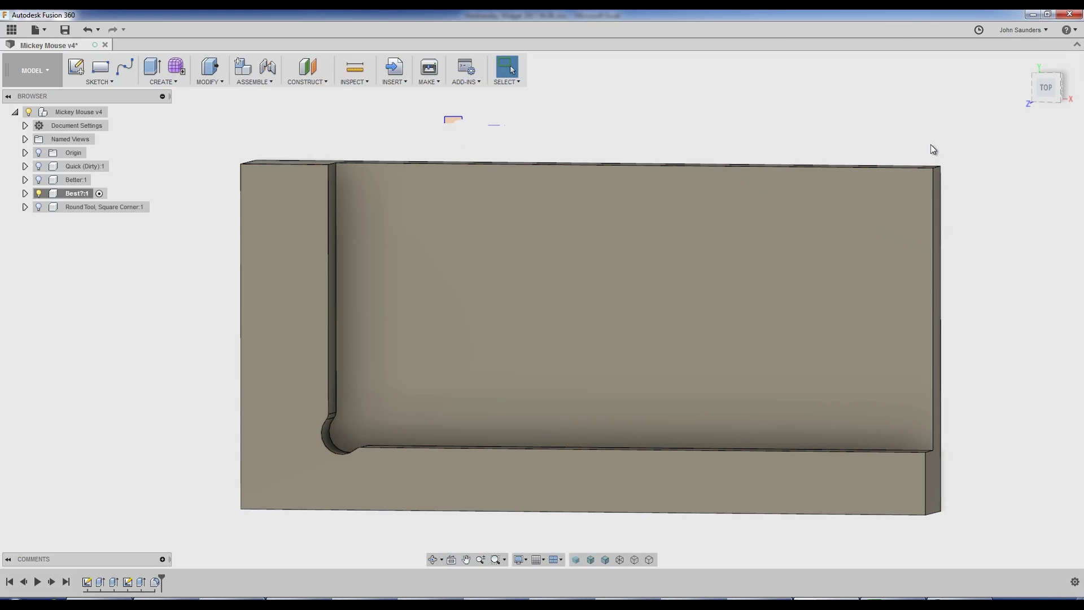
Open Preferences from the account menu and show the General > Design page
click(1023, 31)
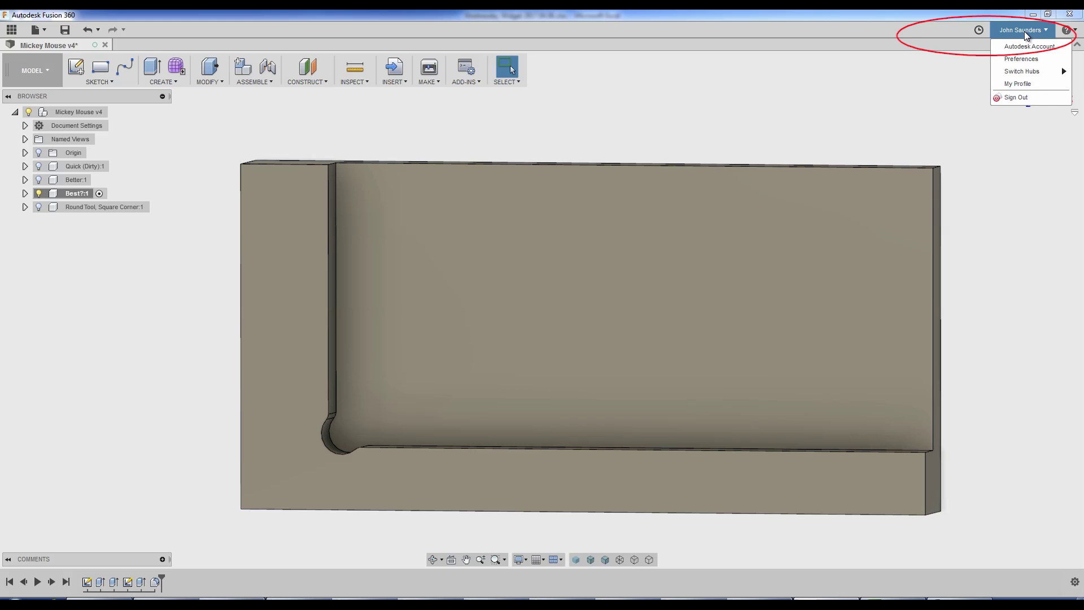
click(1025, 57)
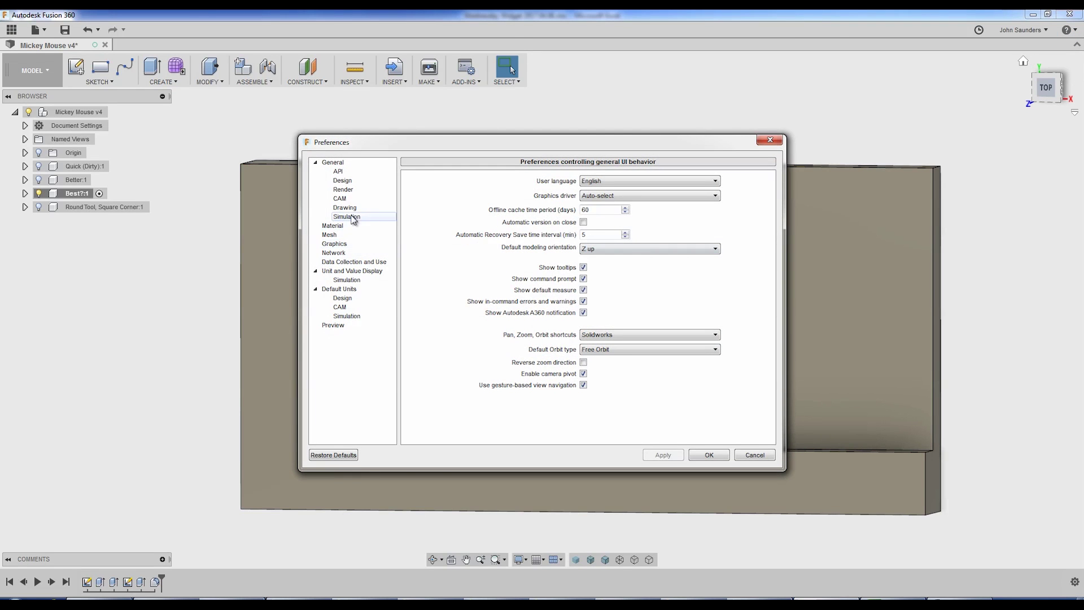
click(343, 181)
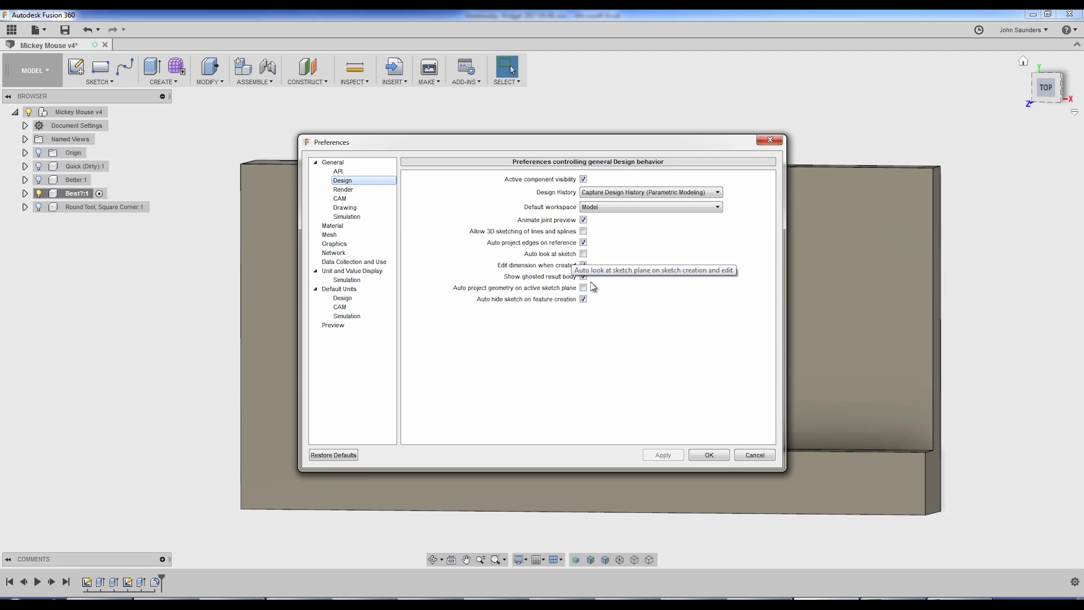
Close Preferences, start a sketch on the plate face, and orbit to an oblique view
click(709, 455)
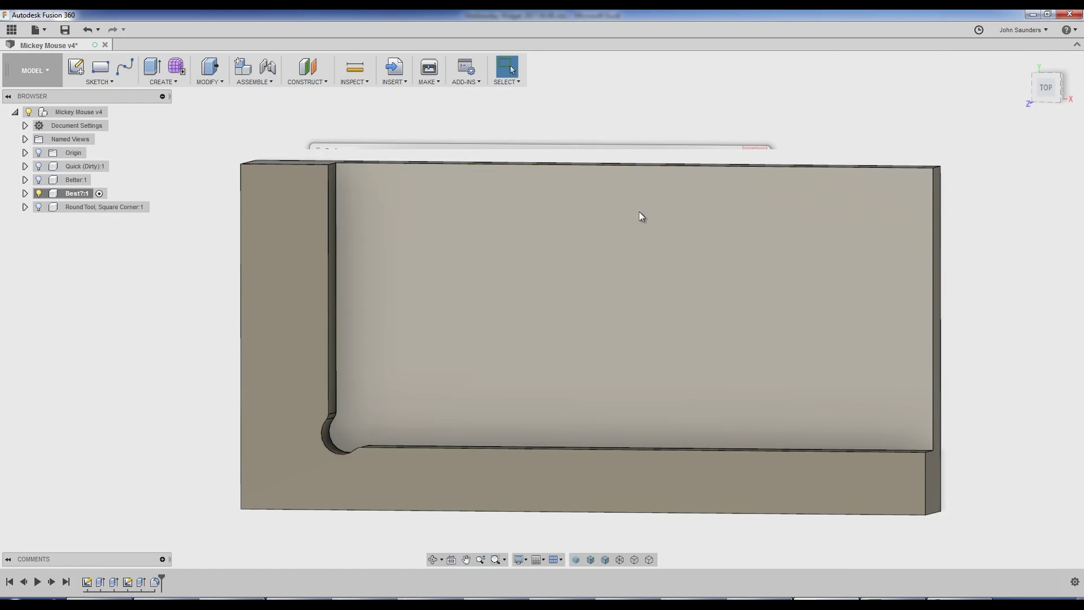
shift+middle_drag(641, 216, 715, 139)
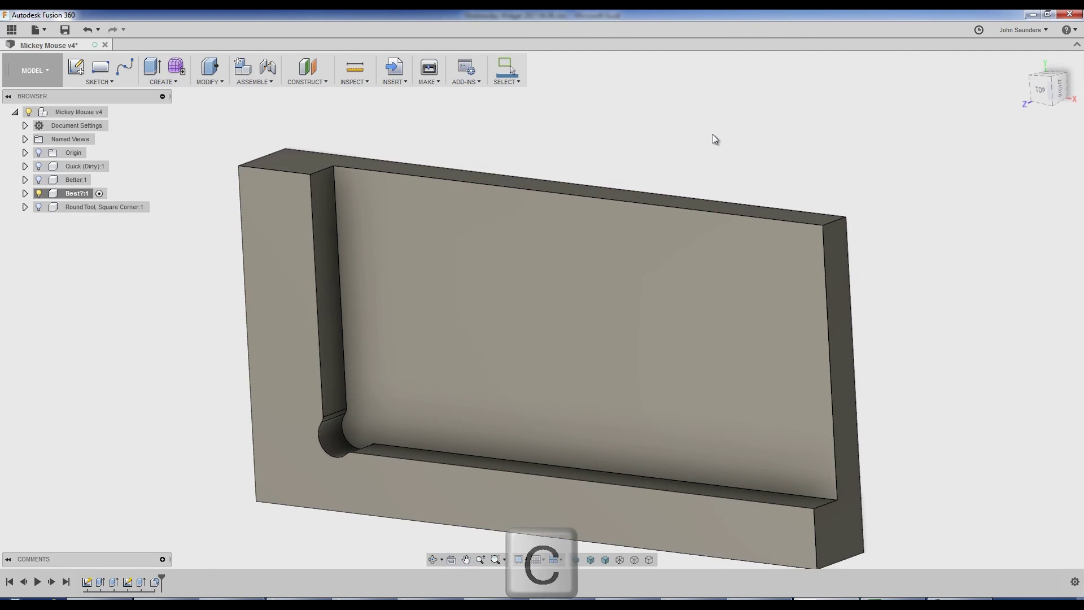
click(716, 289)
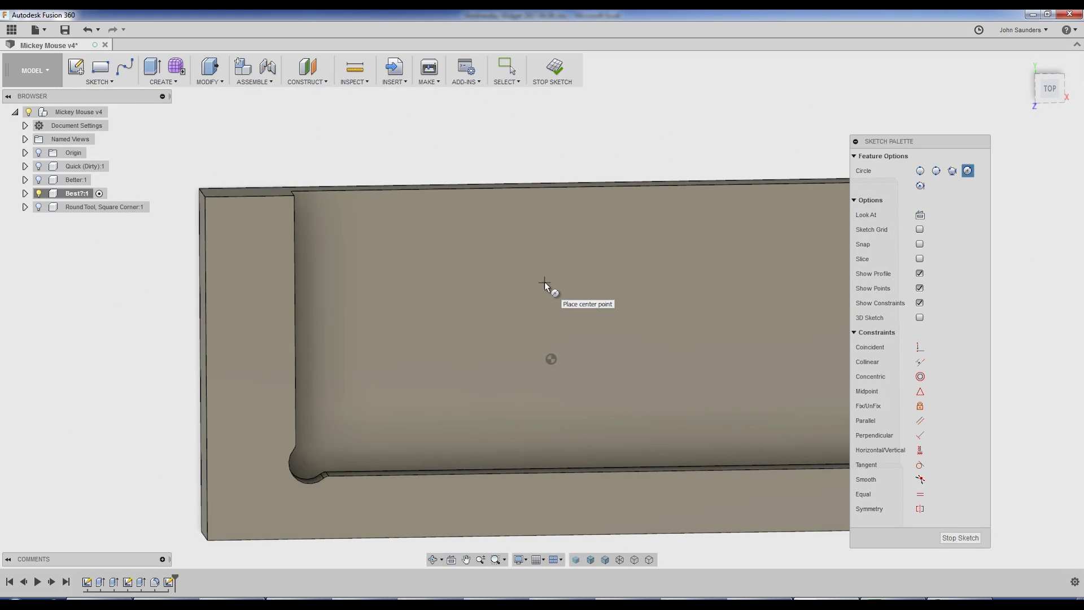
shift+middle_drag(544, 282, 520, 254)
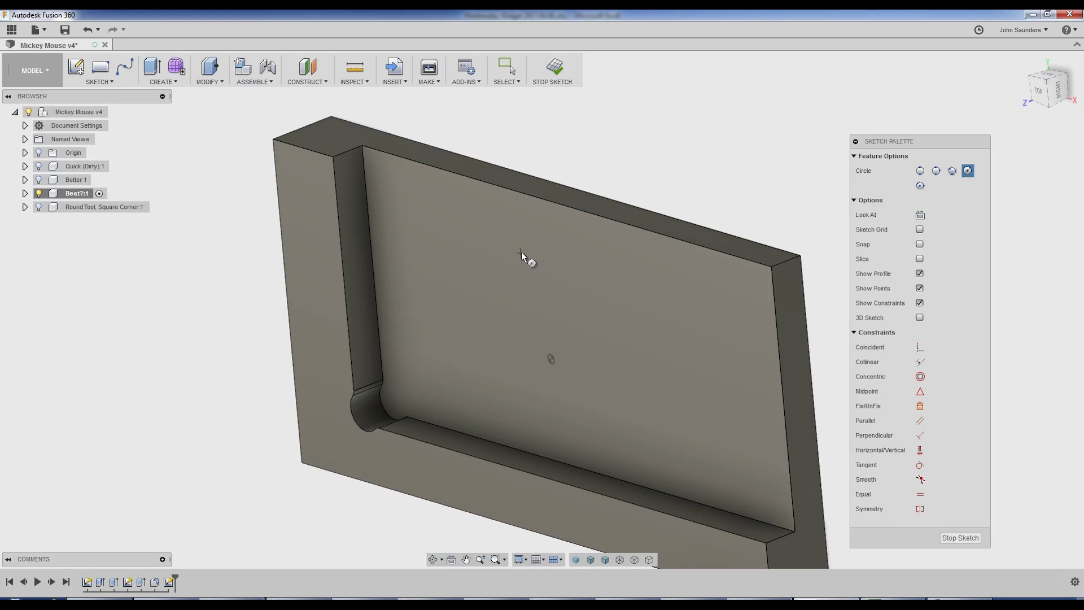
key(Escape)
shift+middle_drag(685, 158, 734, 148)
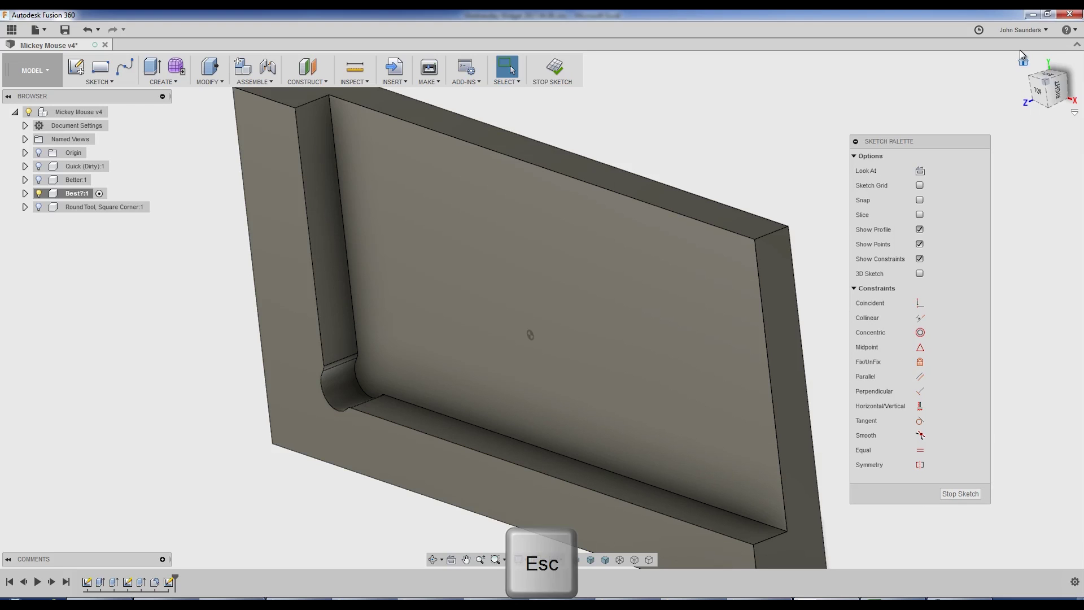
Enable Auto look at sketch on the Preferences Design page and apply it
click(1020, 30)
click(1020, 71)
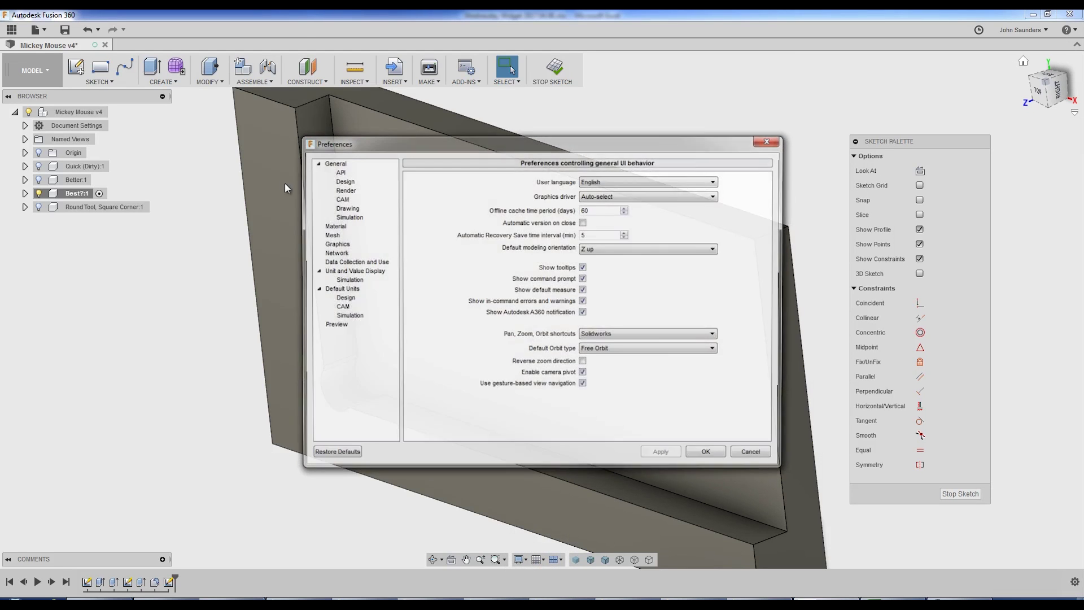
click(342, 180)
click(583, 254)
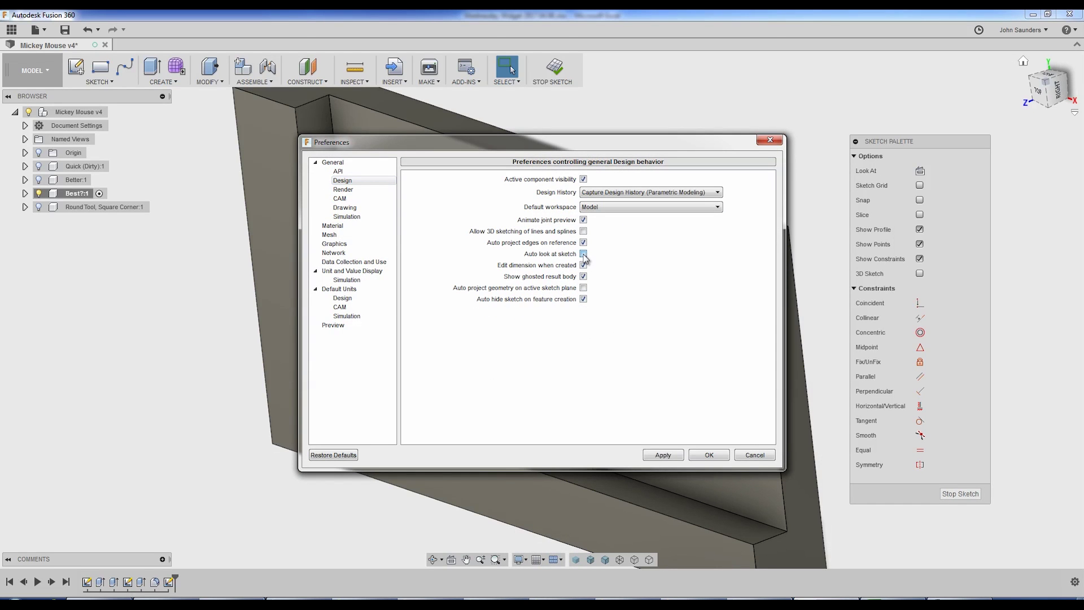
click(663, 455)
click(699, 454)
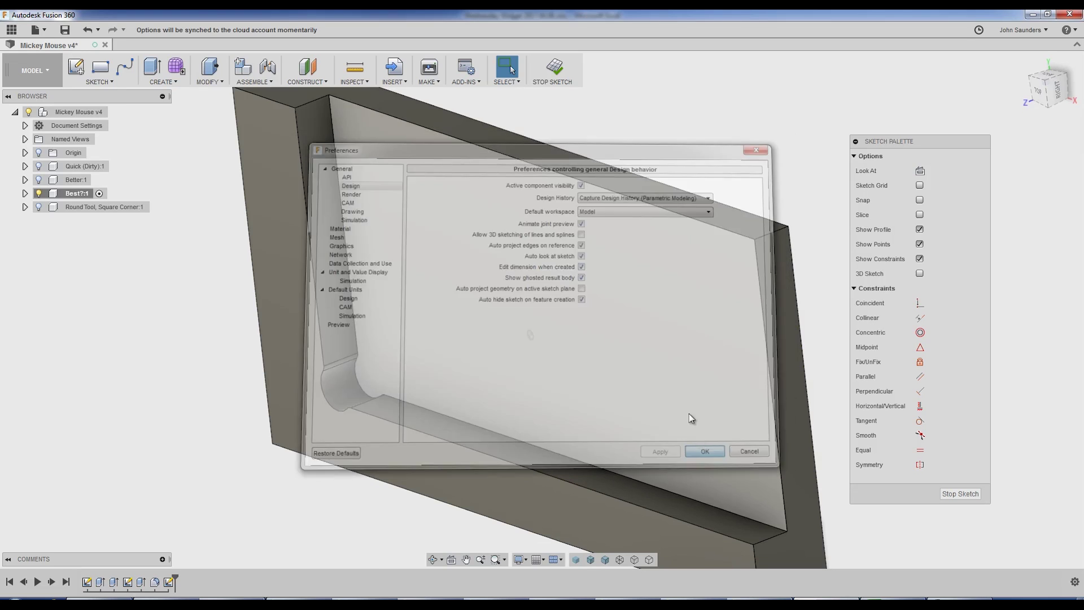
Test auto look-at by starting a circle on the plate face, then undo
key(c)
click(553, 308)
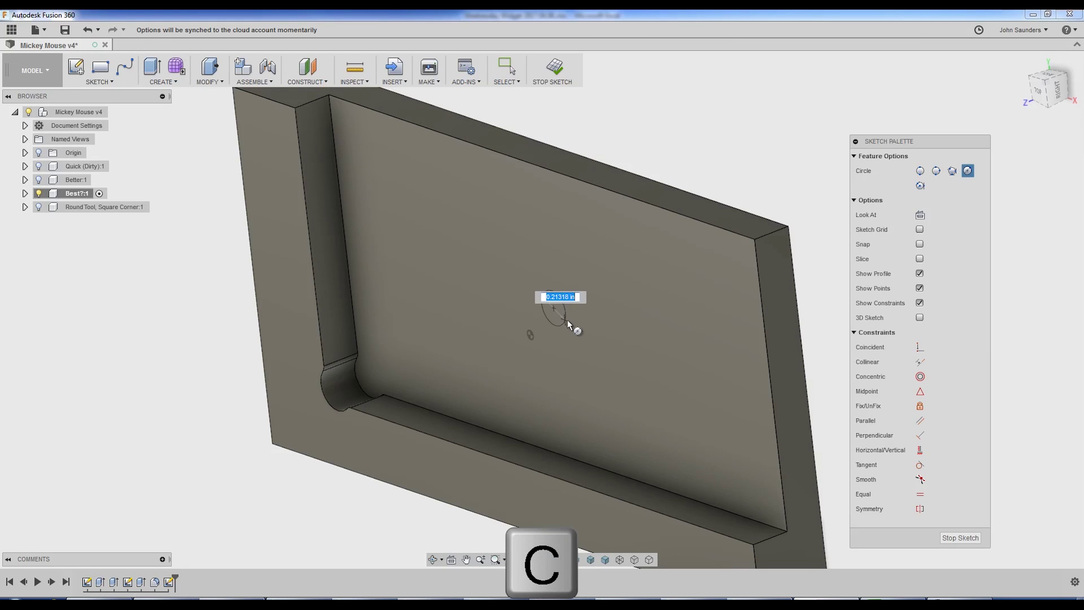
key(Escape)
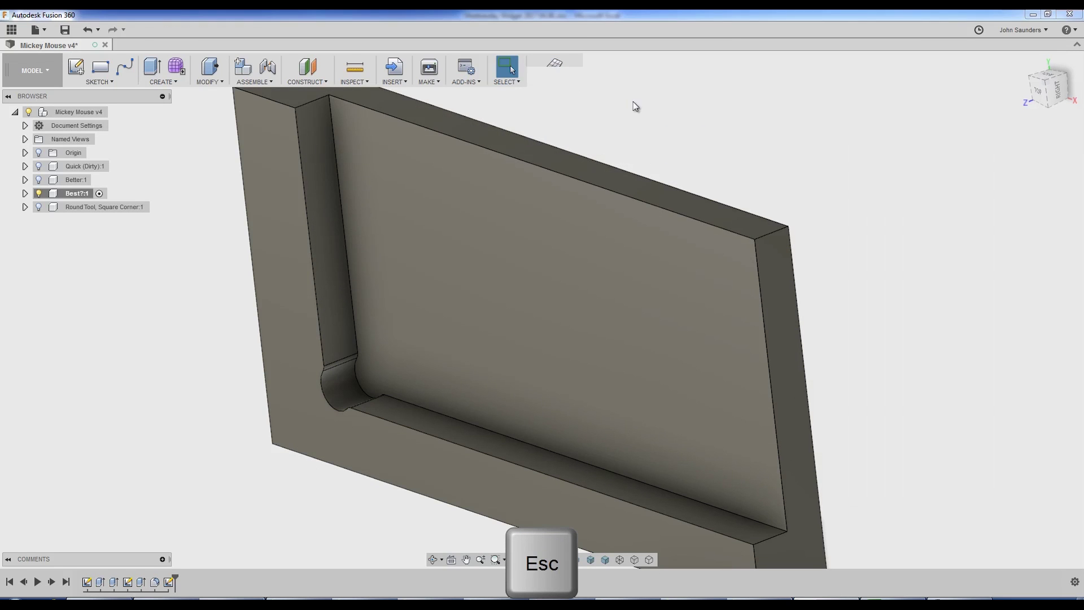
key(c)
click(574, 310)
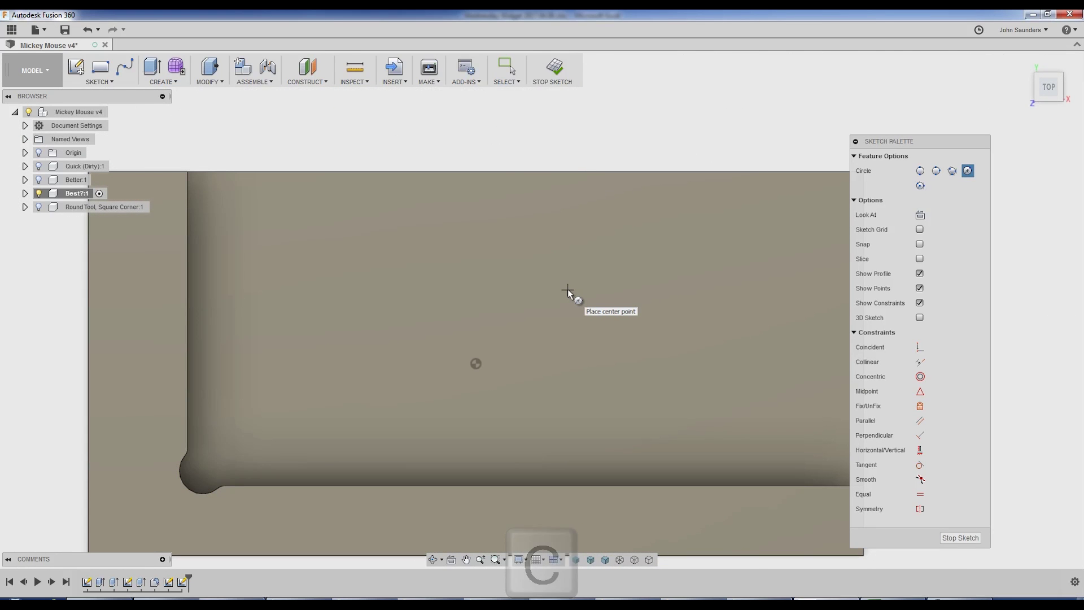
scroll(532, 253, down, 3)
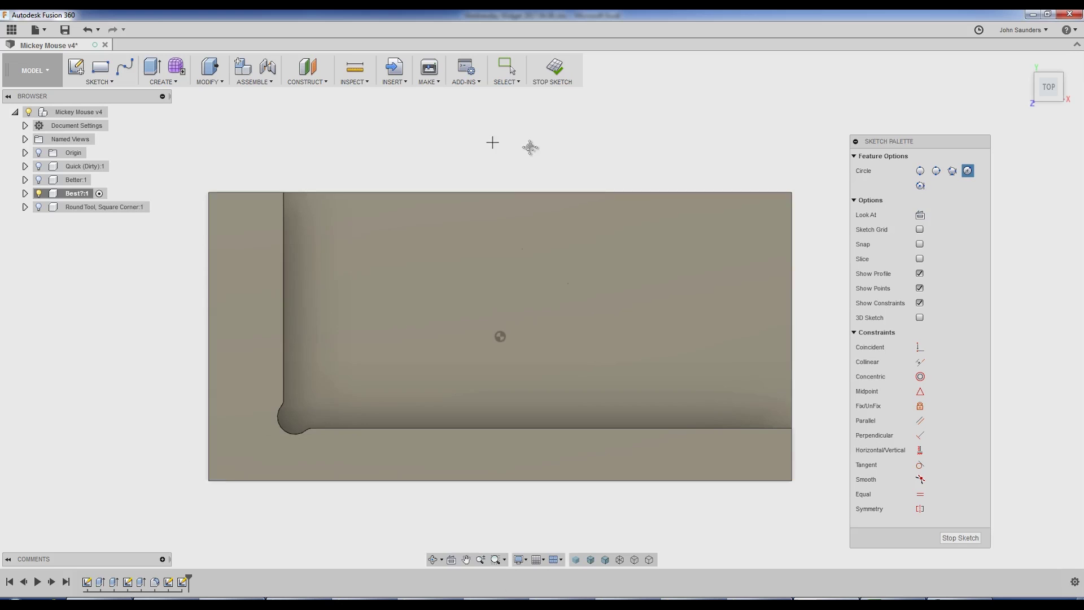
key(ctrl+z)
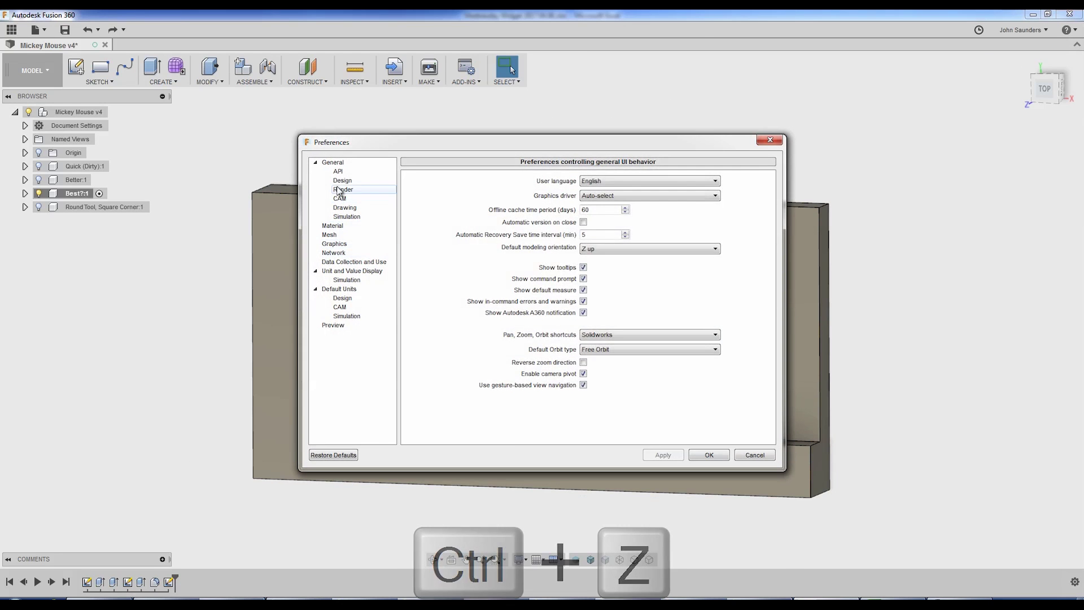
Uncheck Auto look at sketch in Design preferences and save the change
click(342, 180)
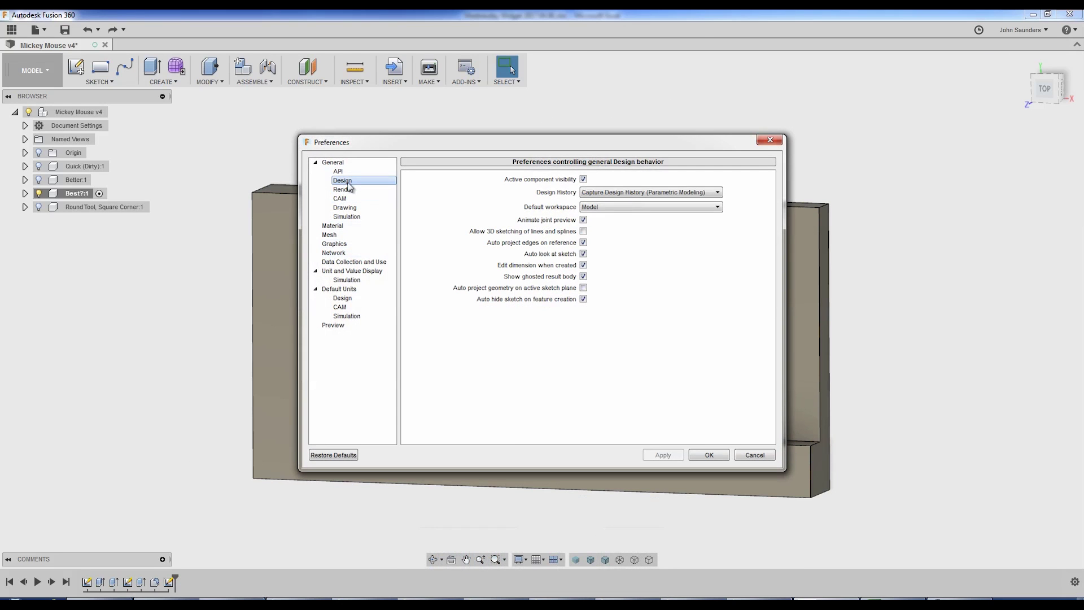
click(584, 254)
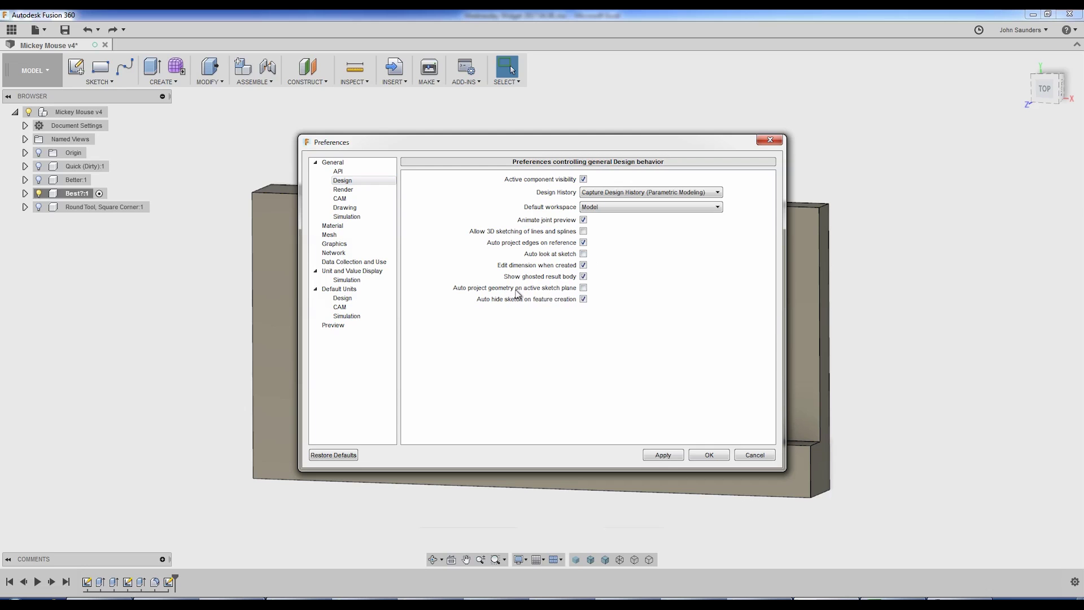
click(708, 455)
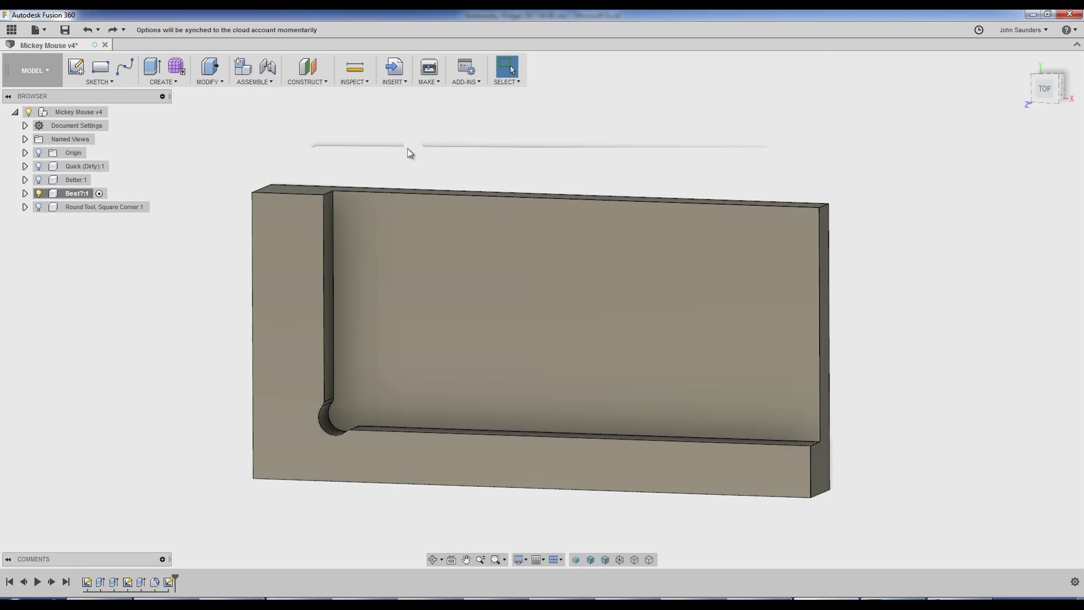
shift+middle_drag(410, 153, 416, 148)
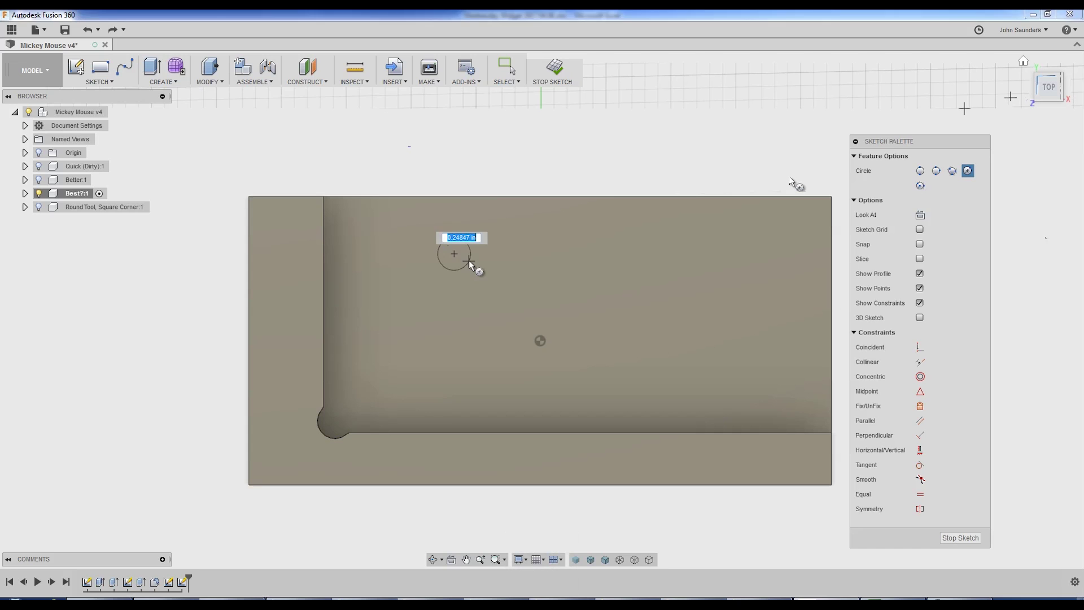
Sketch two small circles, a large circle, and a square to their right
click(471, 259)
click(528, 253)
click(552, 258)
click(617, 254)
click(659, 273)
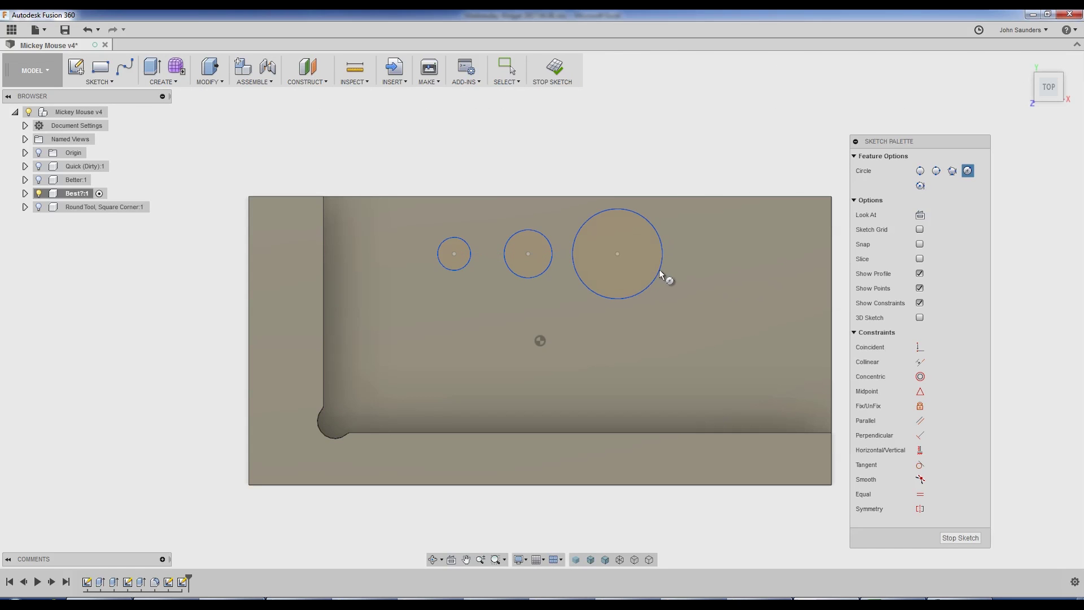
key(r)
click(711, 246)
click(760, 304)
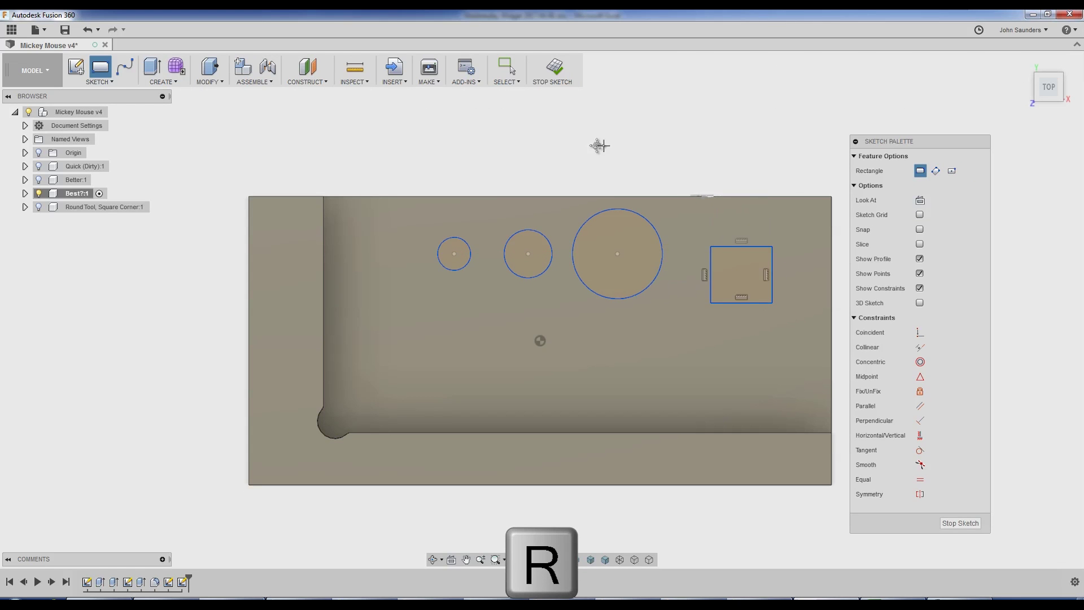
Extrude all four profiles down through the plate as a cut
key(e)
click(405, 264)
click(558, 249)
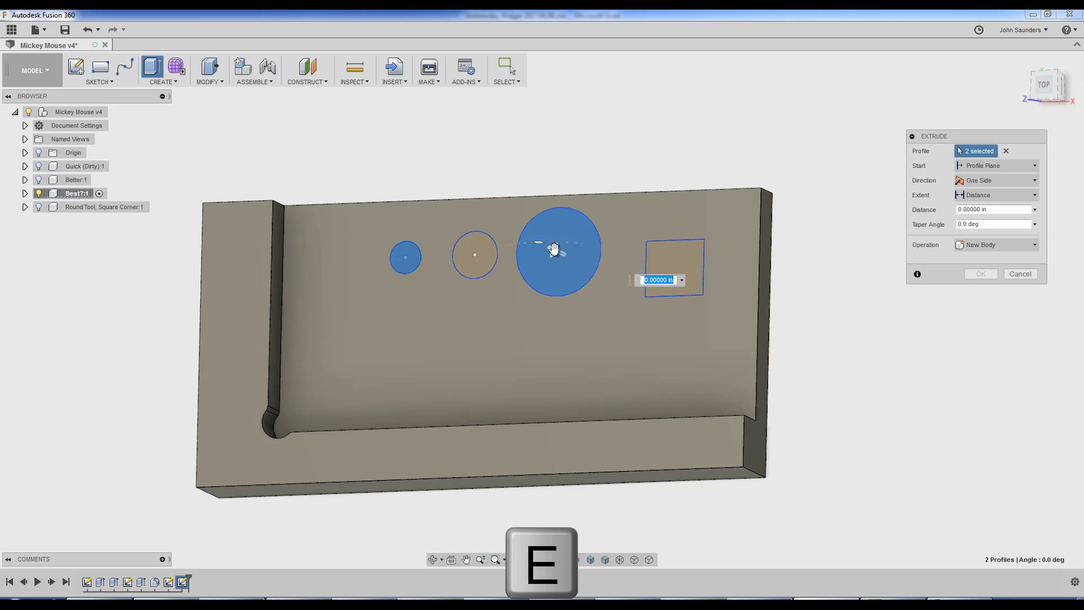
click(674, 266)
click(485, 244)
drag(471, 252, 598, 299)
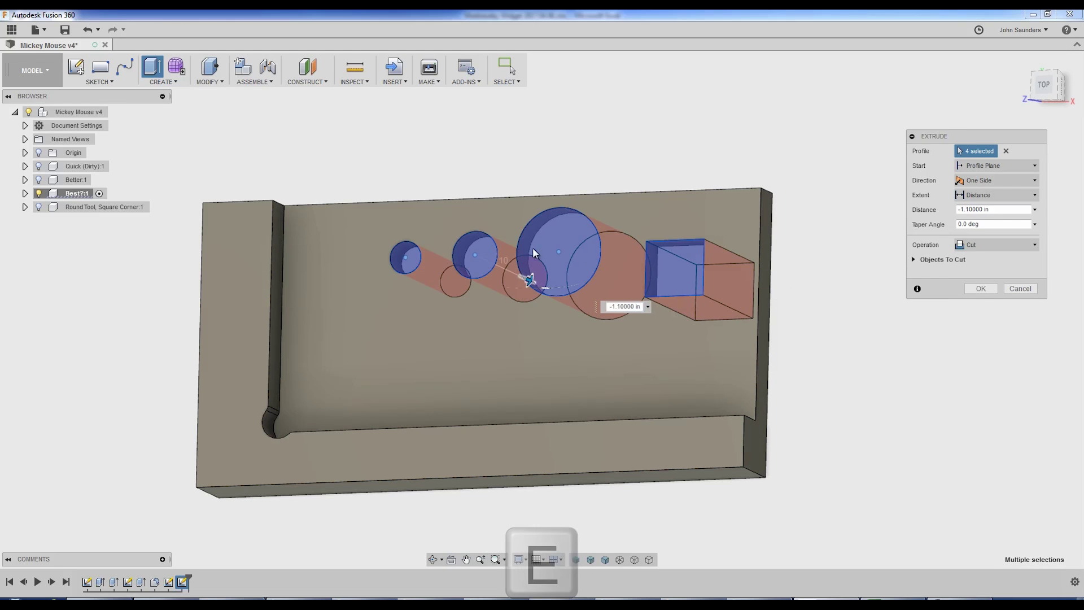
click(985, 291)
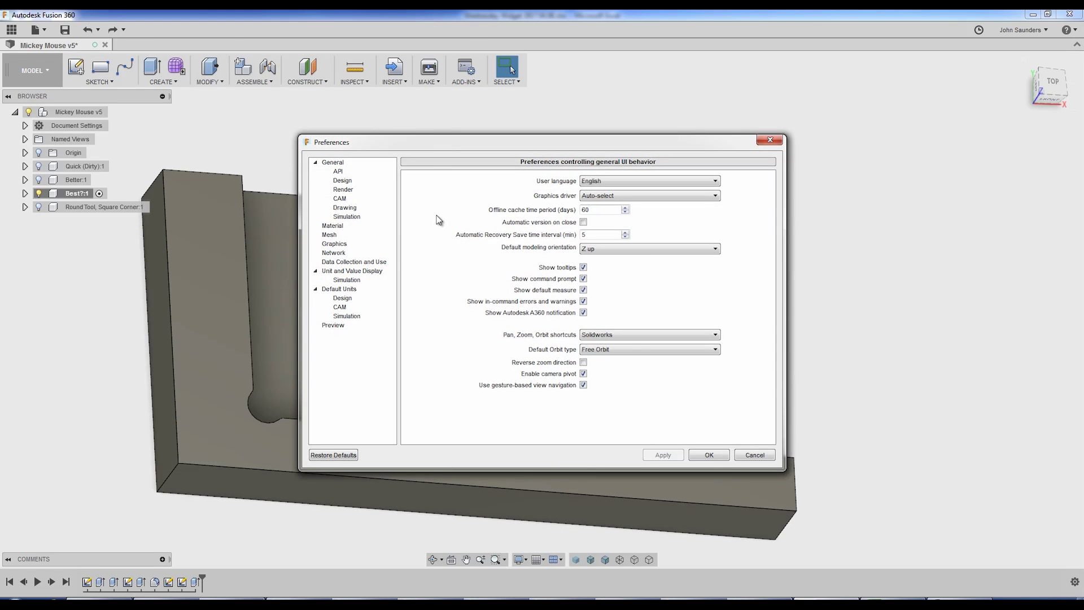
Check the Design preferences without changes, then start a sketch on the plate face
click(342, 180)
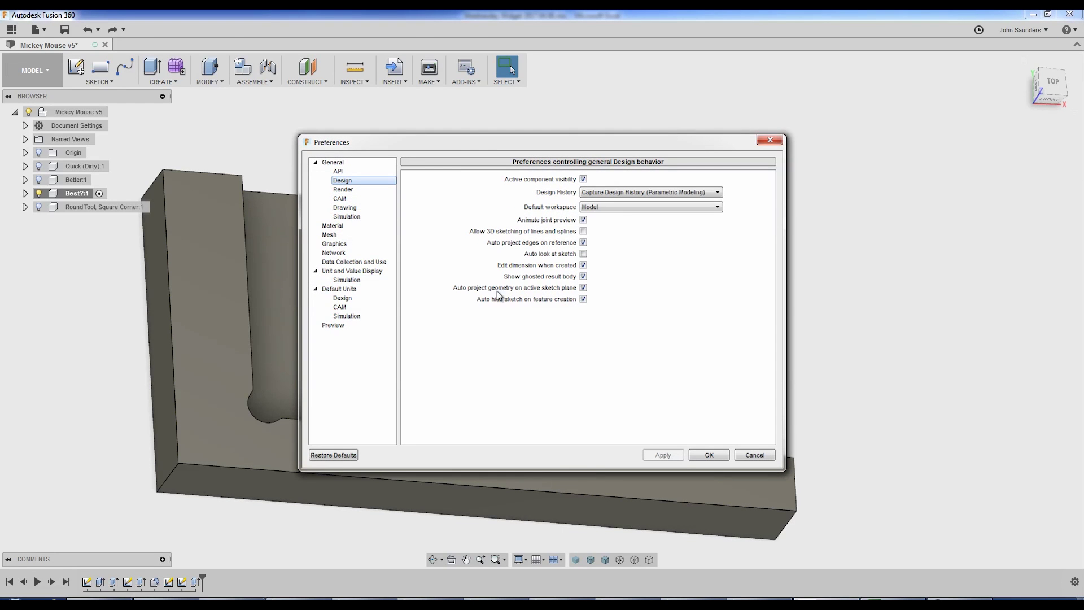
click(755, 455)
key(c)
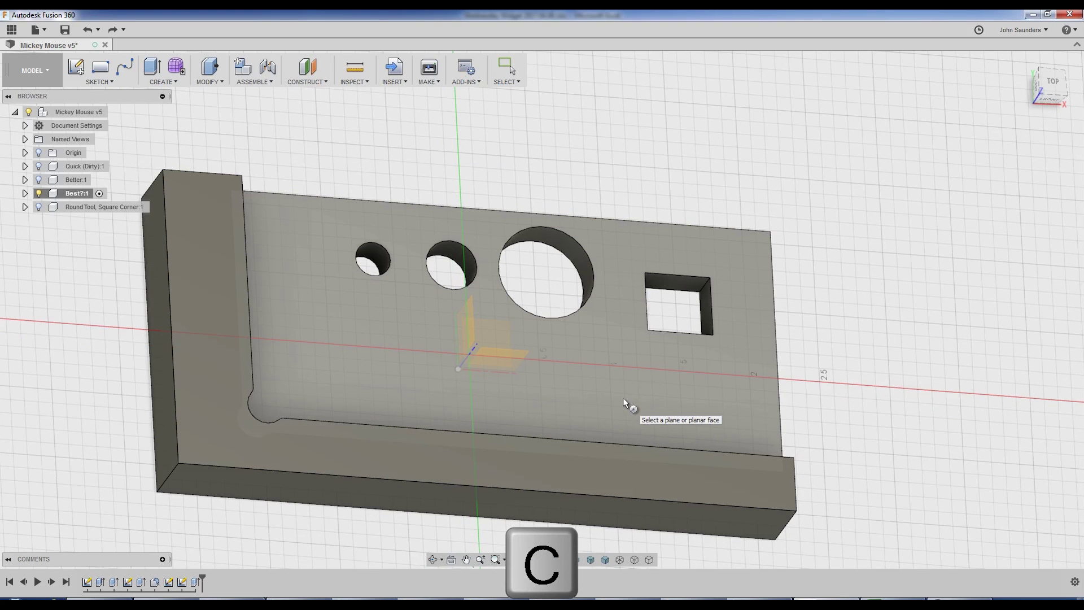
click(623, 400)
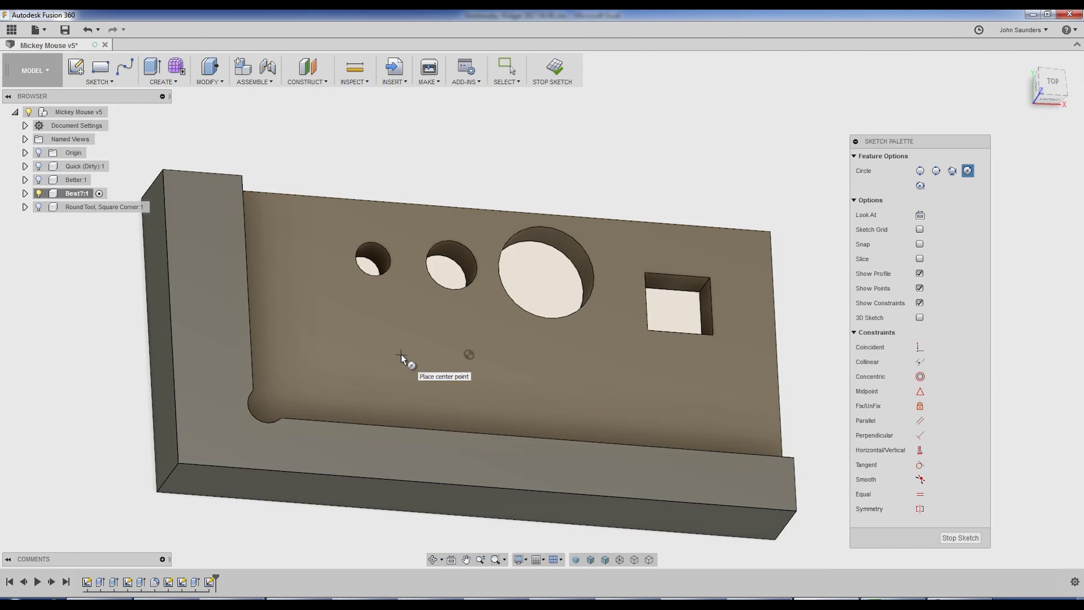
Place a circle centre inside the small hole and orbit the plate more face-on
click(373, 259)
key(c)
shift+middle_drag(622, 262, 457, 261)
scroll(446, 257, up, 2)
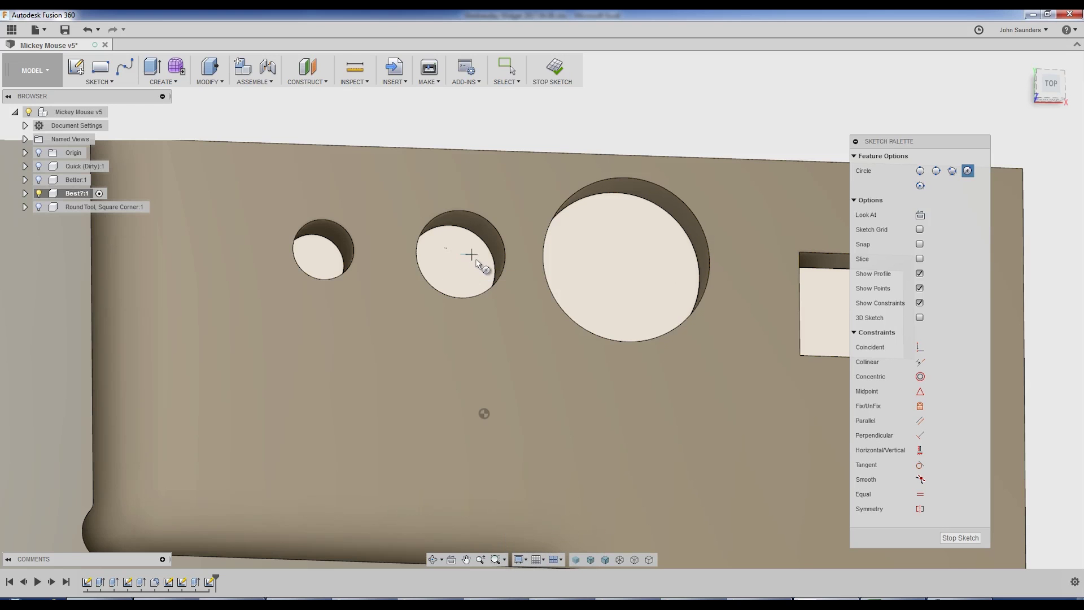
scroll(461, 253, down, 4)
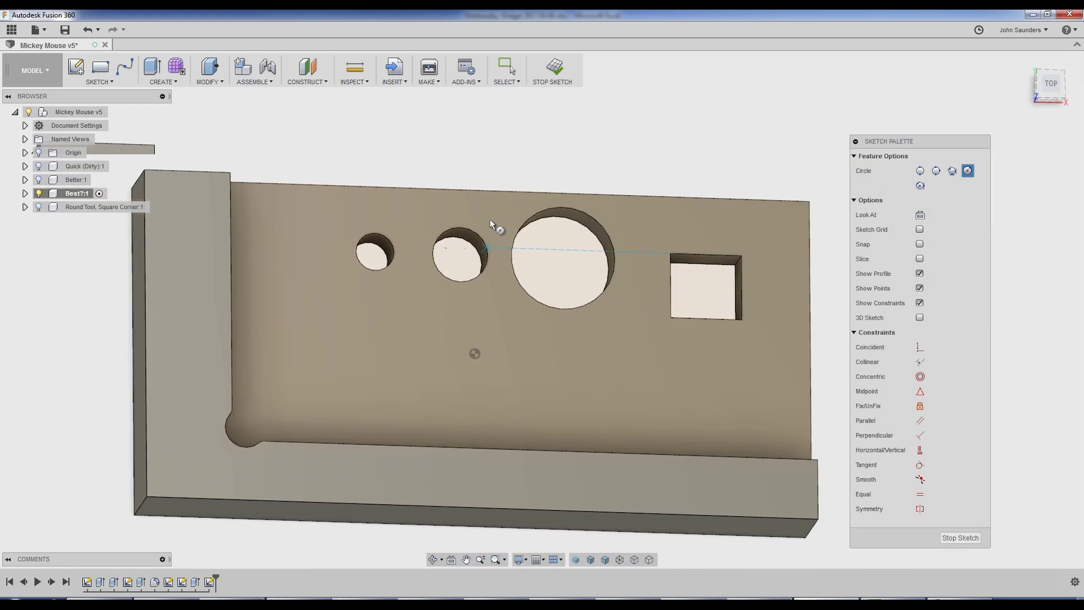
Finish the sketch and undo the last two steps
click(551, 79)
key(ctrl+z)
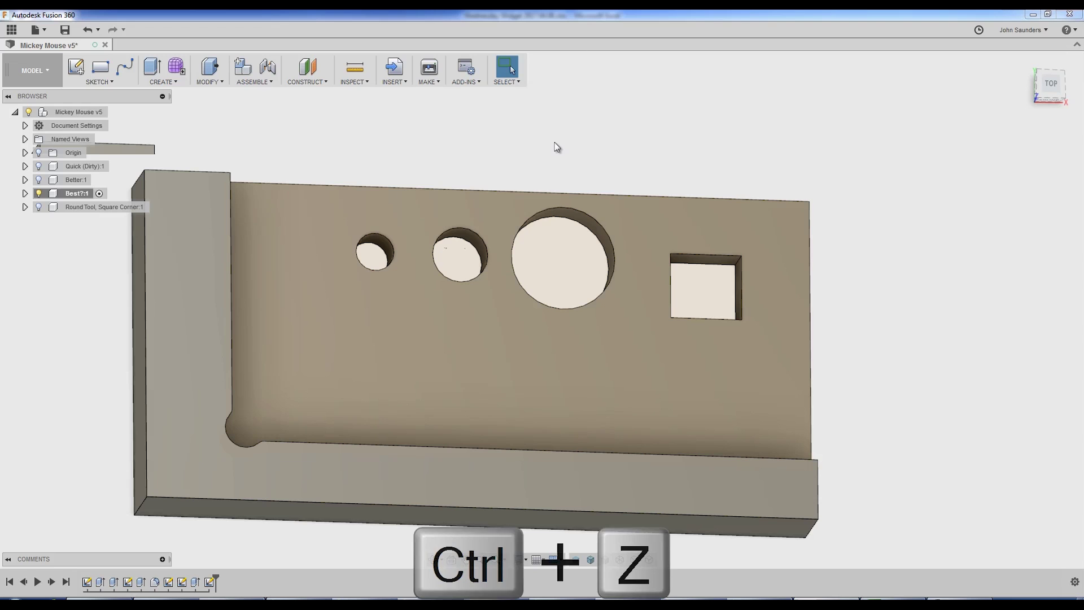
key(ctrl+z)
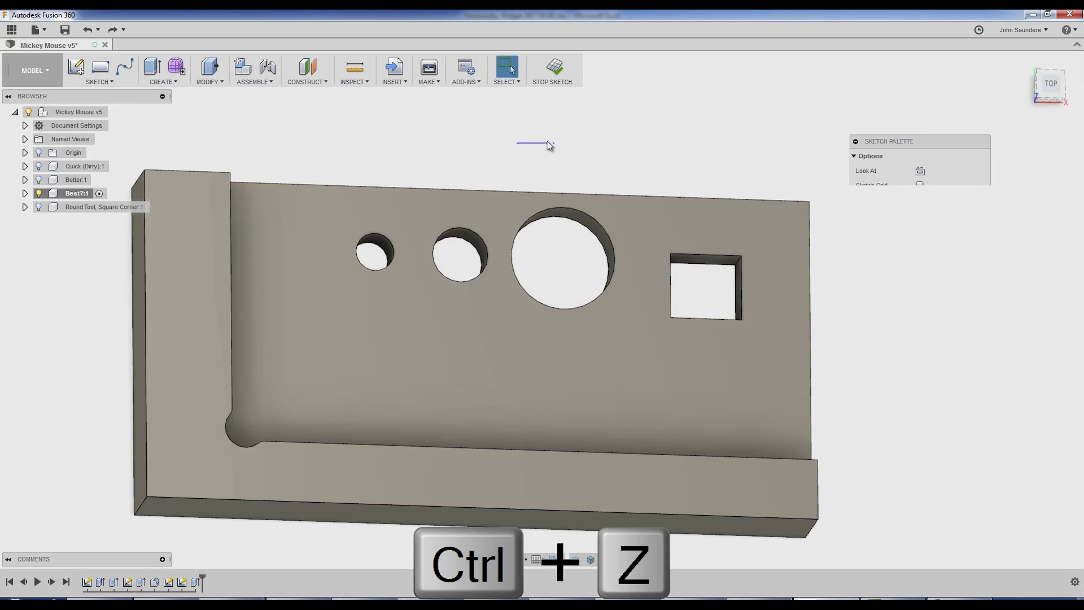
Turn off 'Auto project geometry on active sketch plane' in the Design preferences
click(1016, 30)
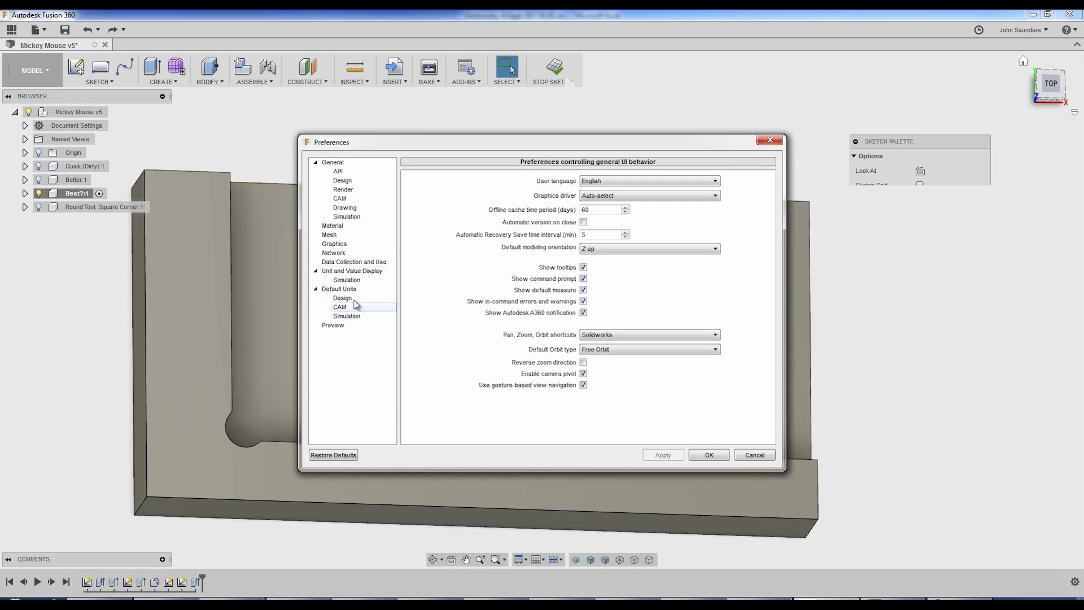
click(348, 182)
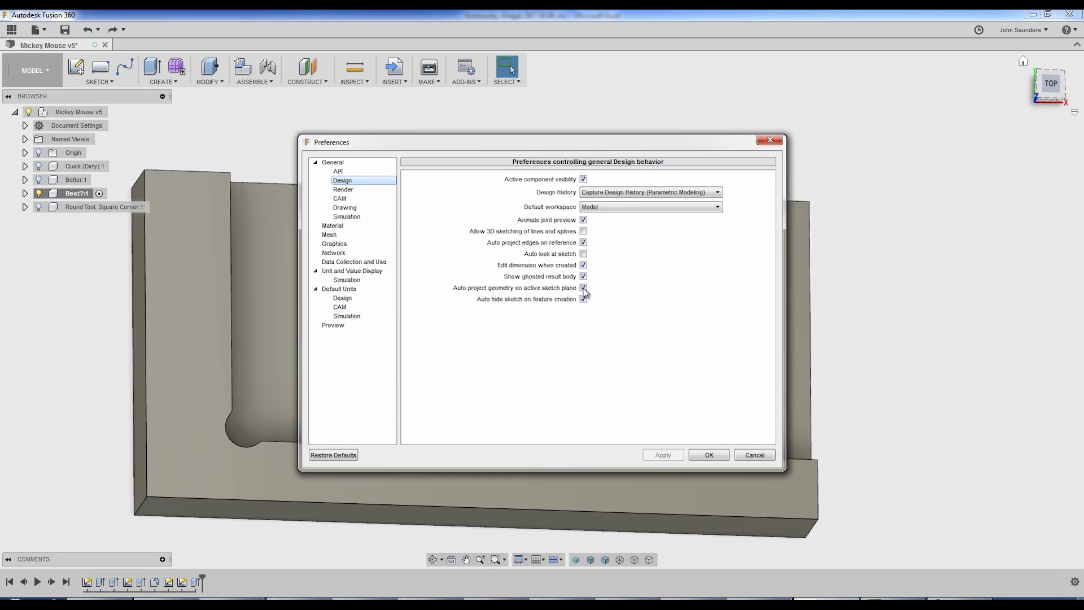
click(665, 456)
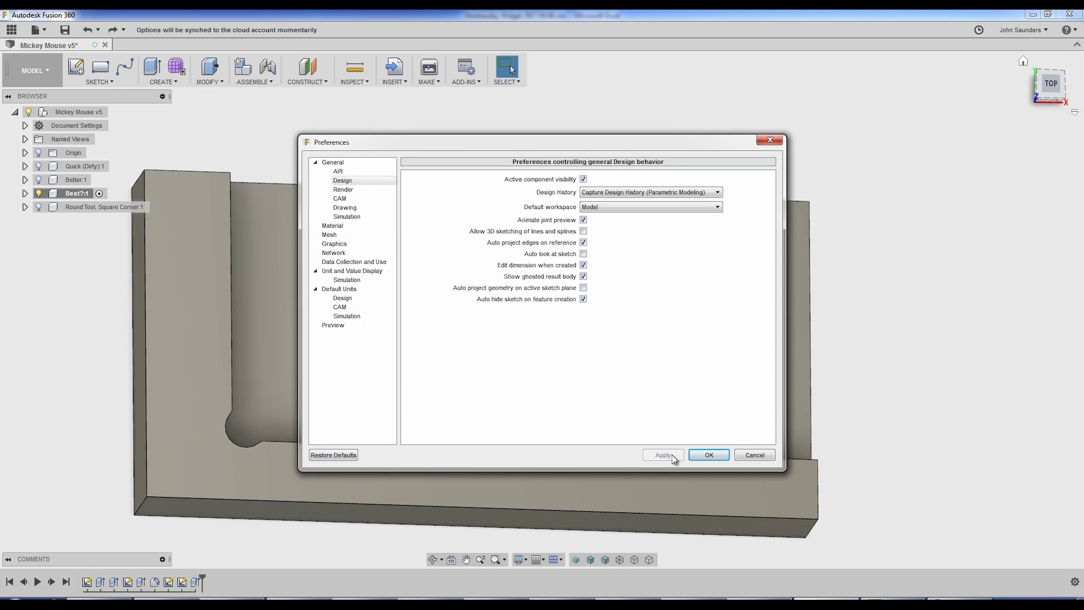
click(708, 455)
Start a circle sketch on the plate face and project only the middle hole's edge
drag(655, 147, 762, 186)
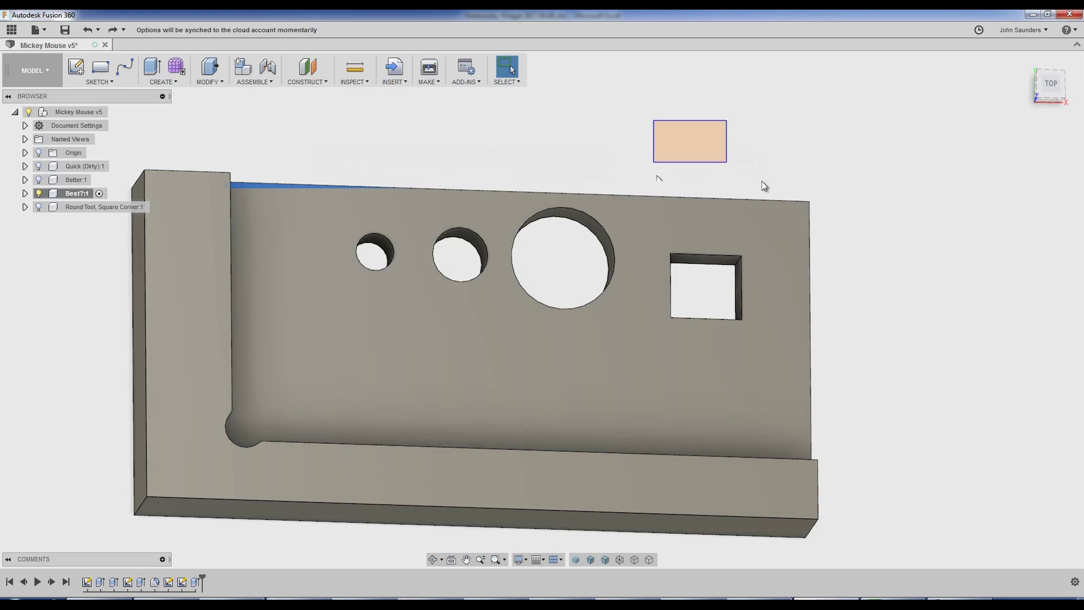
key(c)
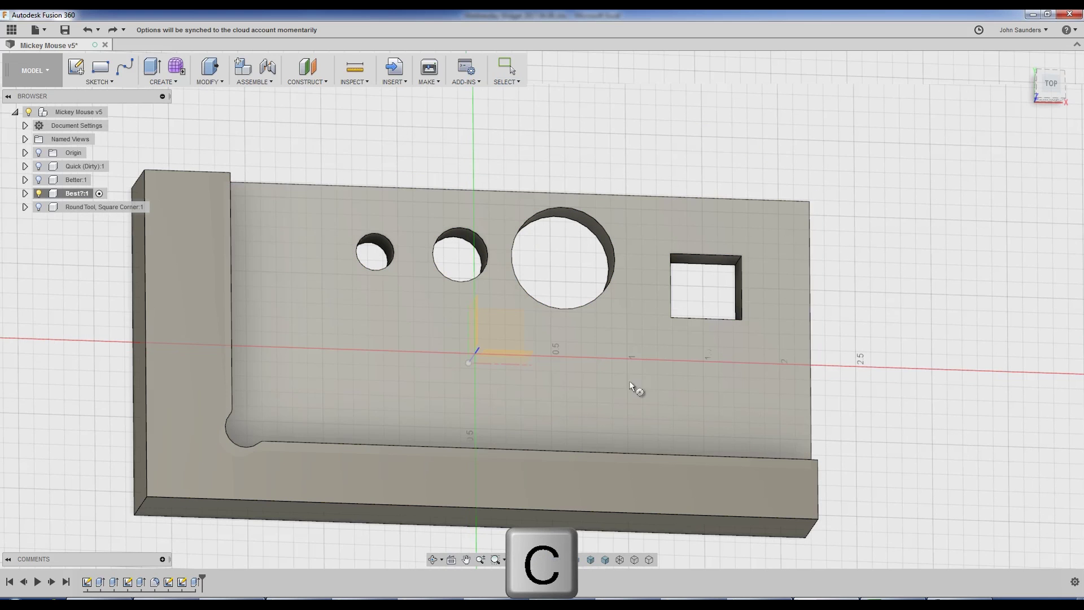
click(626, 371)
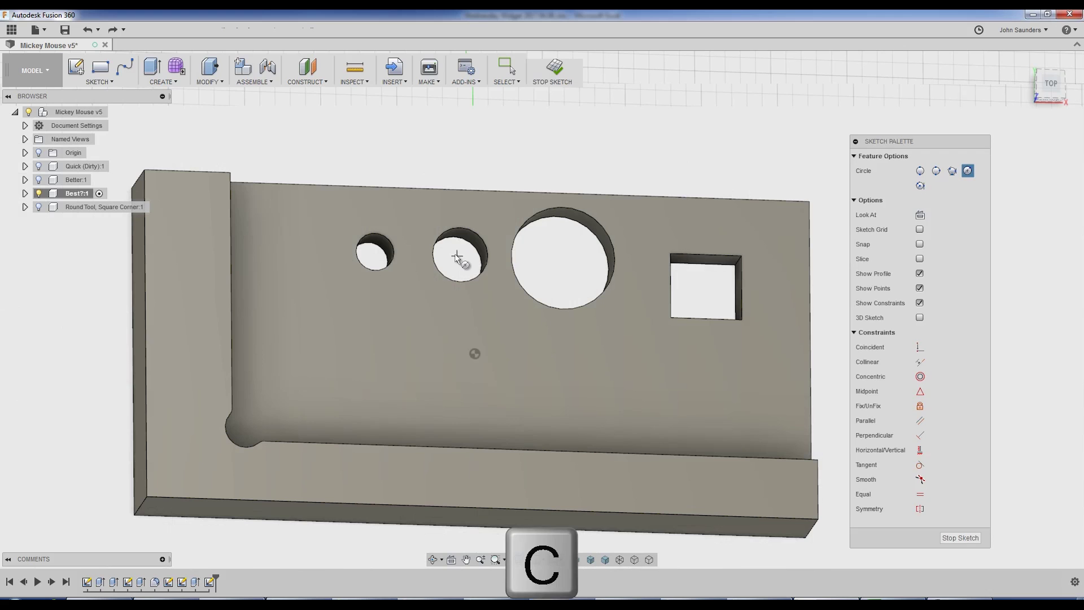
scroll(469, 257, up, 2)
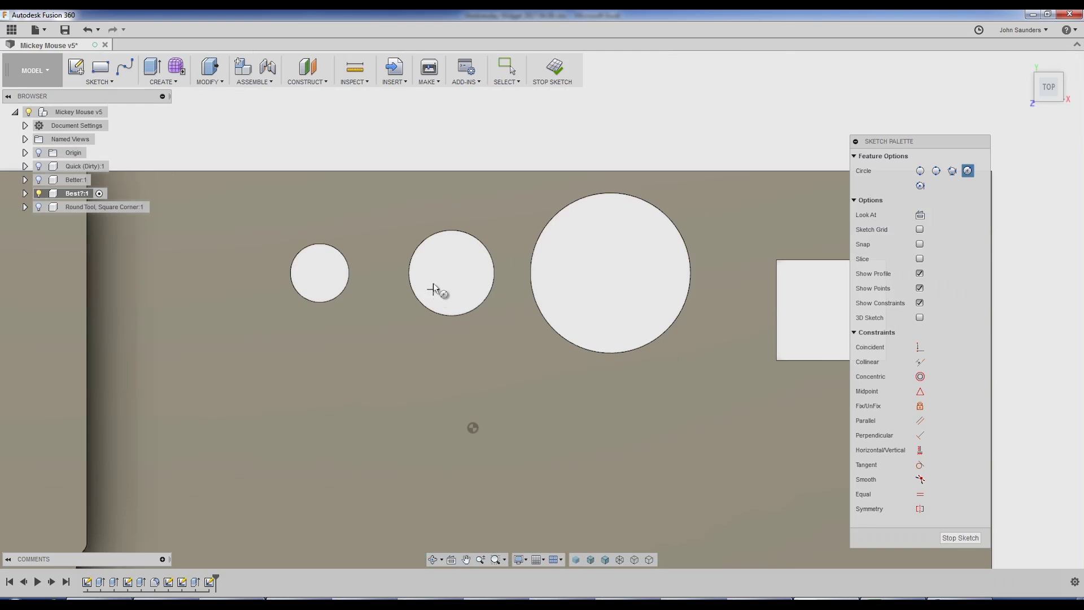
shift+middle_drag(433, 284, 449, 261)
key(p)
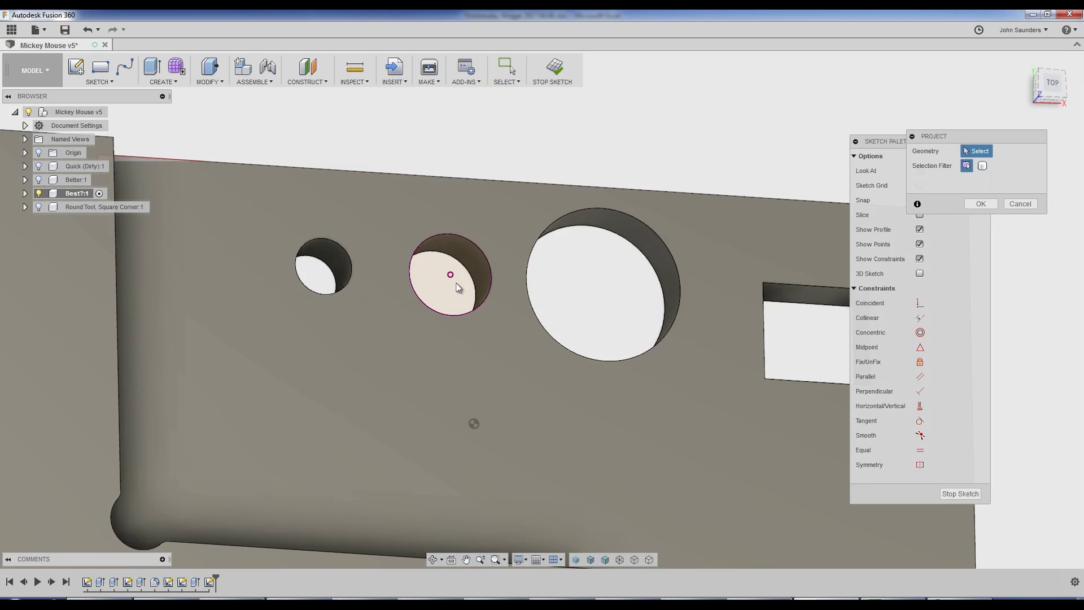
key(c)
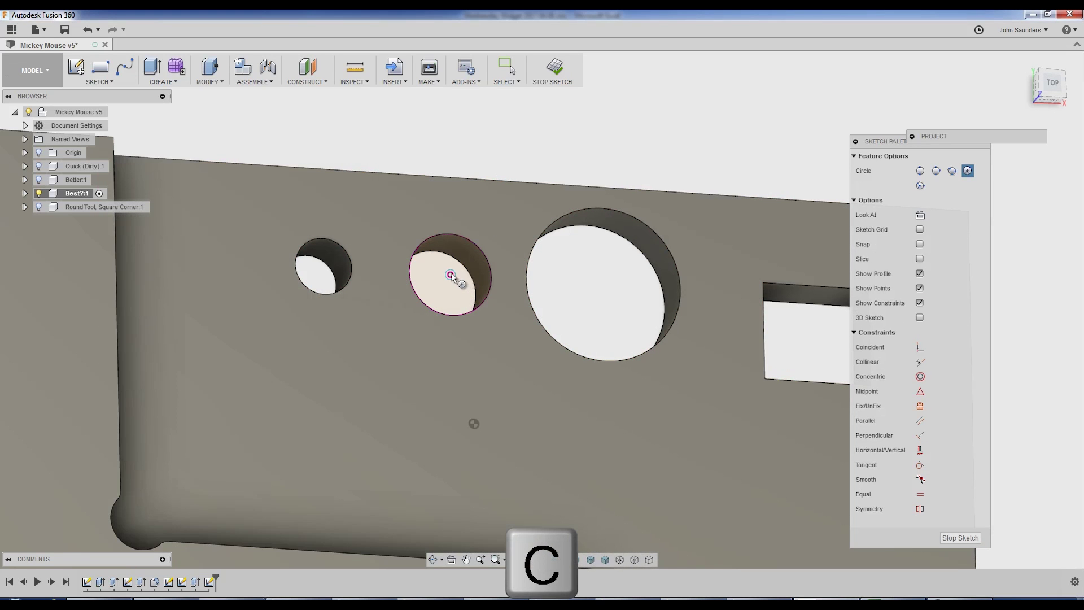
scroll(469, 274, down, 3)
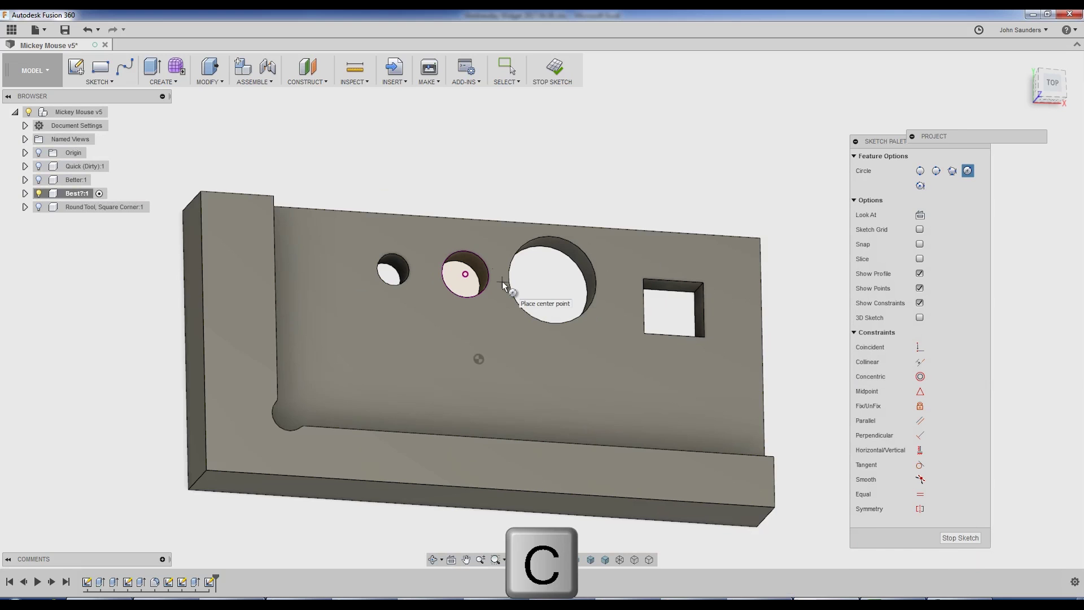